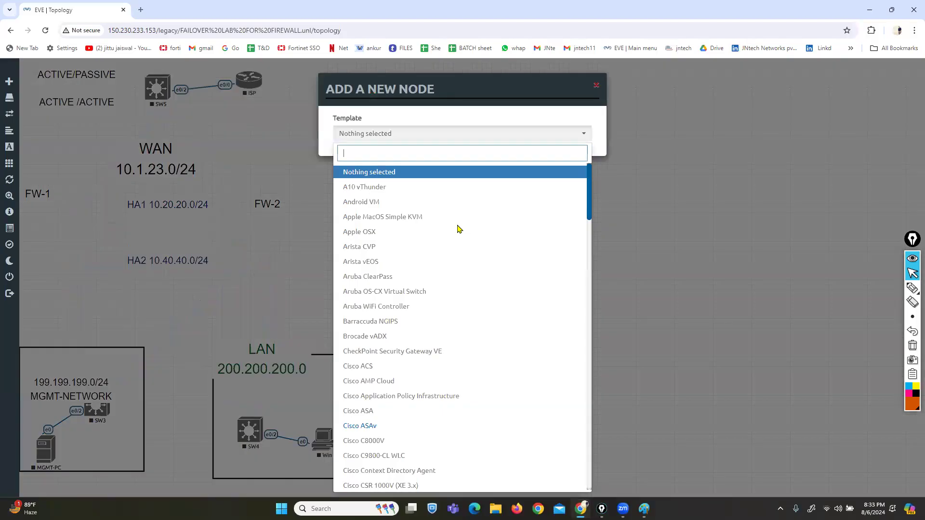
Step: Add two Fortinet FortiGate nodes via a 'for' search and place them under the FW-1 and FW-2 labels
key("BackSpace")
key("BackSpace")
key("BackSpace")
type("for")
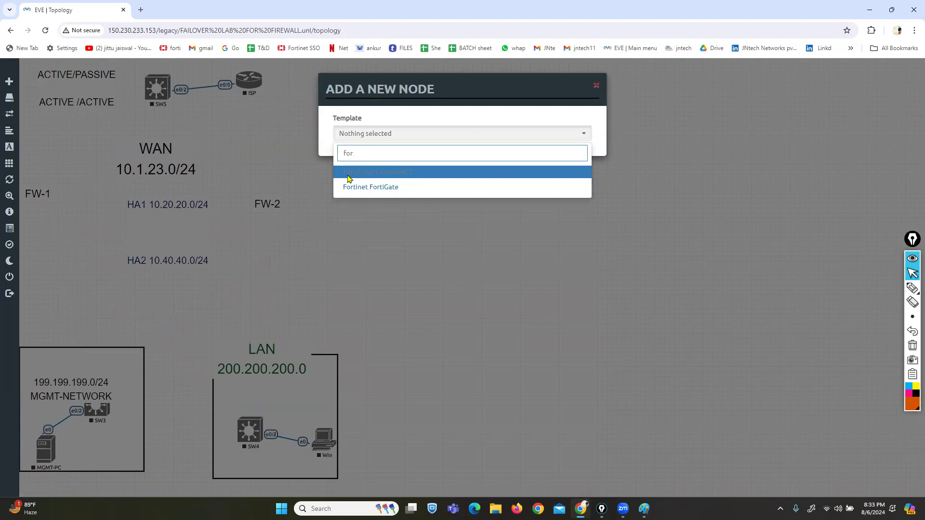
left_click(356, 187)
scroll(417, 309, "down", 3)
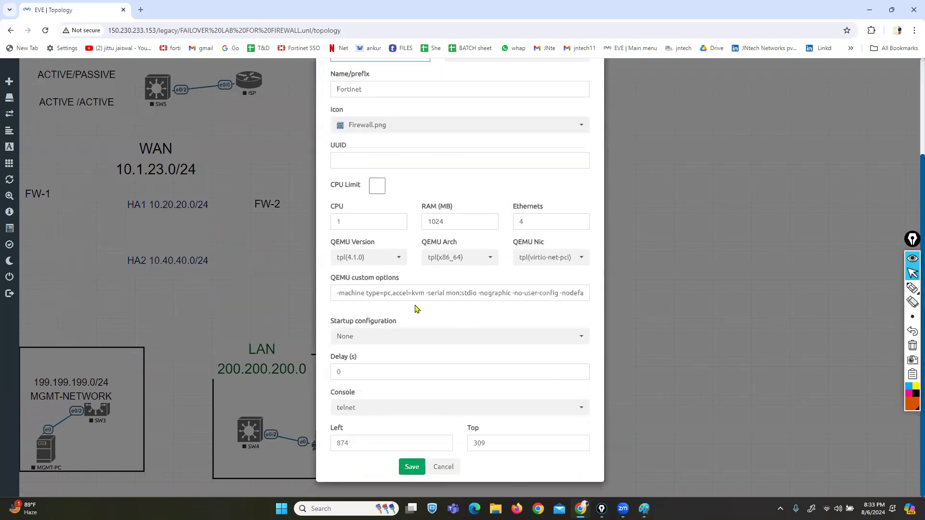
left_click(412, 466)
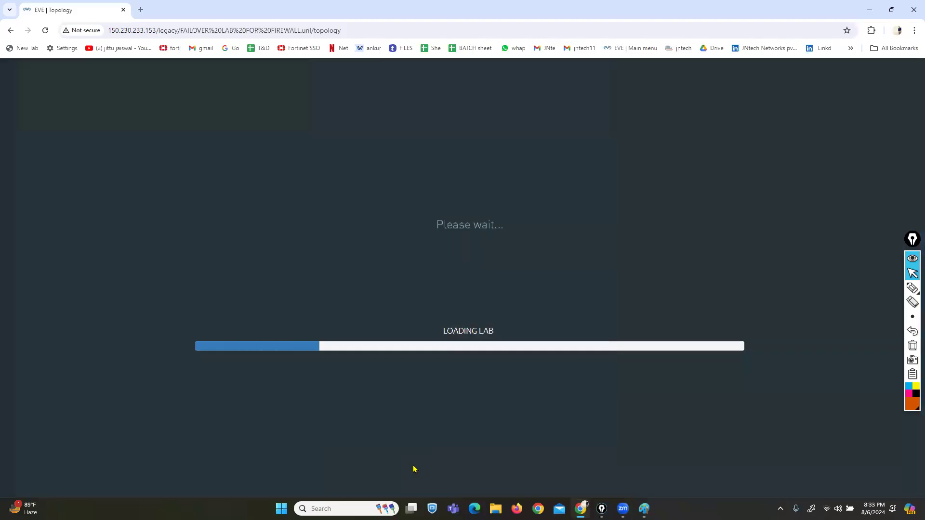
left_click_drag(455, 221, 57, 231)
left_click_drag(491, 232, 270, 241)
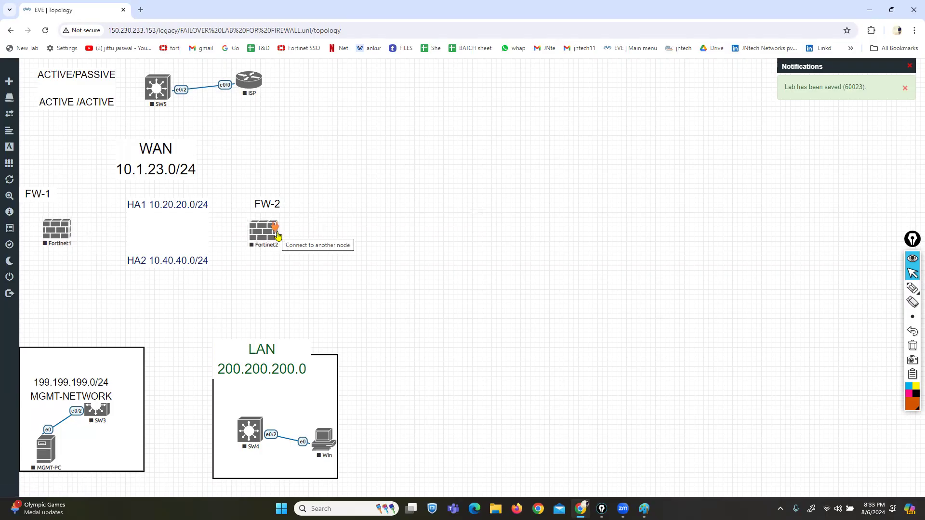
Step: Link both FortiGates to SW3 on port1 and to SW4 on port2
left_click_drag(272, 236, 280, 235)
left_click_drag(61, 232, 66, 231)
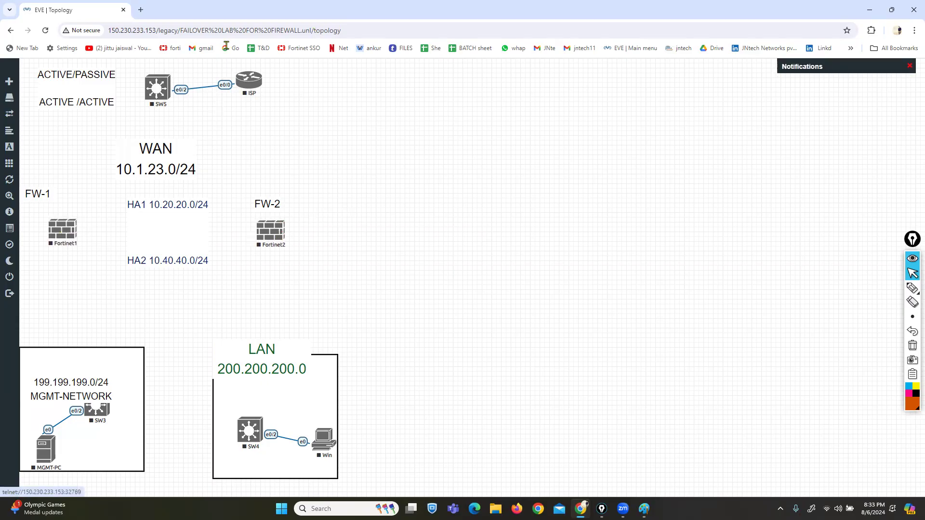
left_click_drag(78, 232, 96, 413)
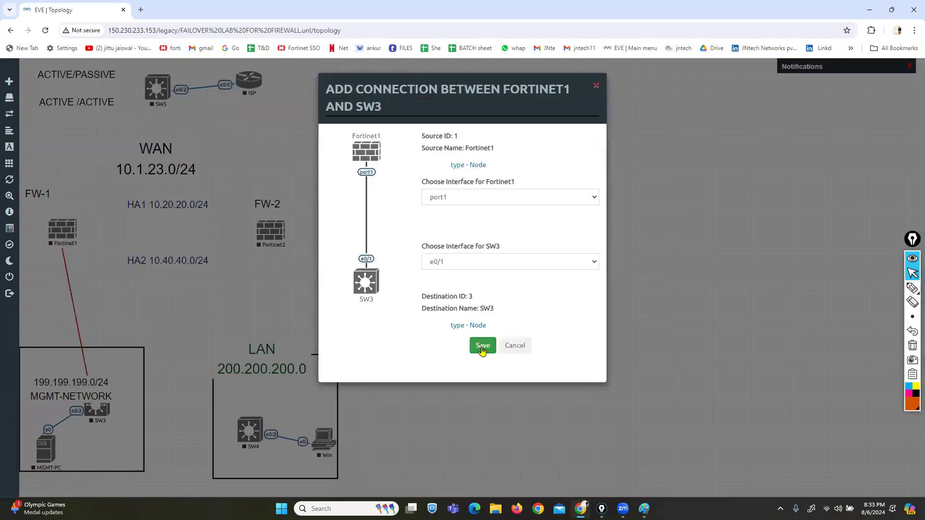
left_click(483, 348)
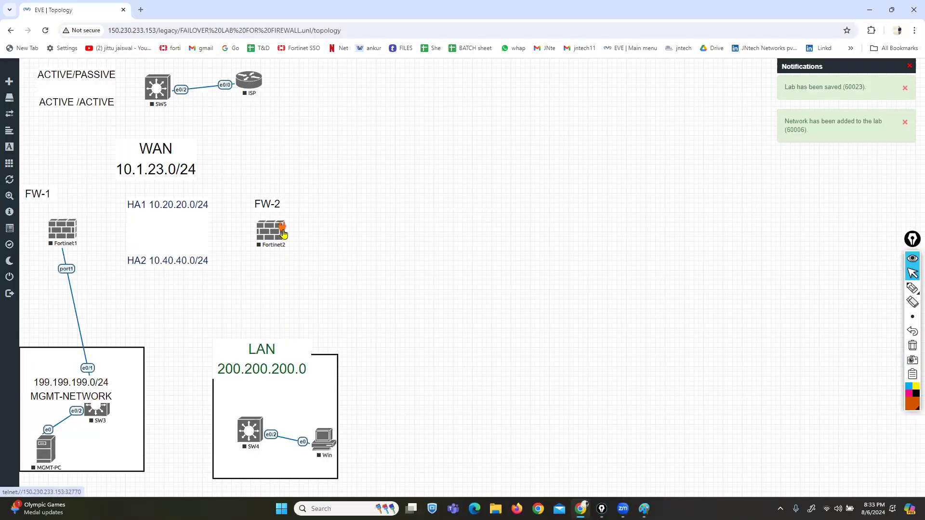
left_click_drag(282, 230, 97, 409)
left_click(495, 346)
left_click_drag(77, 235, 248, 427)
left_click(471, 353)
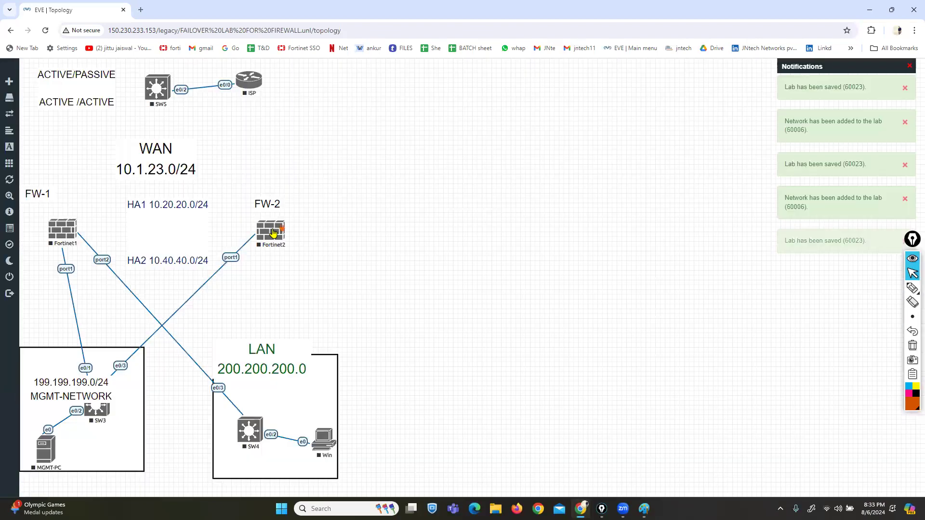
left_click_drag(273, 233, 248, 428)
left_click(483, 346)
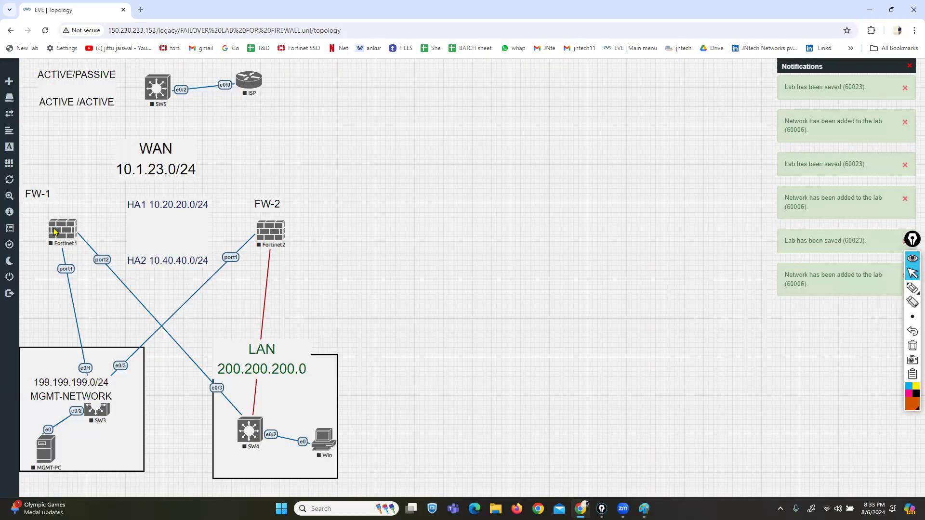
Step: Link both firewalls' port3 to SW5 and reposition SW3 and SW4 inside their boxes
left_click_drag(76, 231, 170, 87)
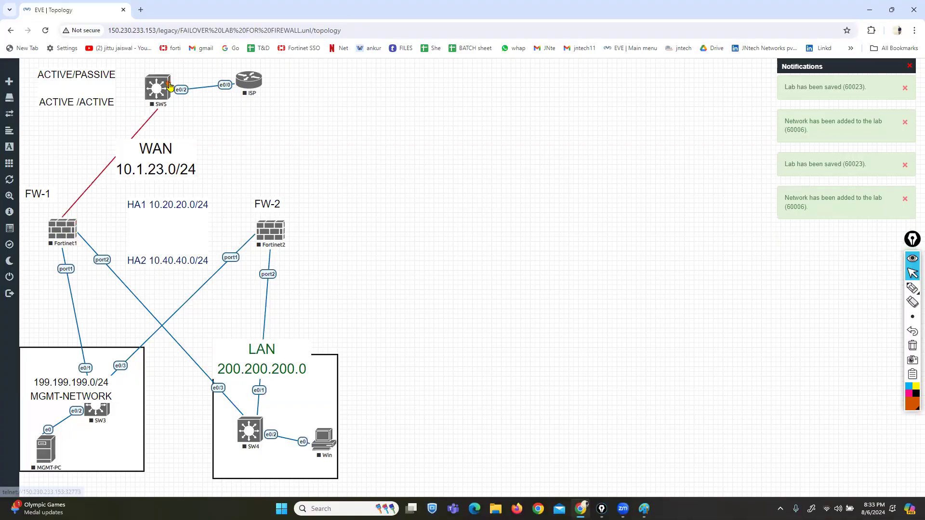
left_click(482, 345)
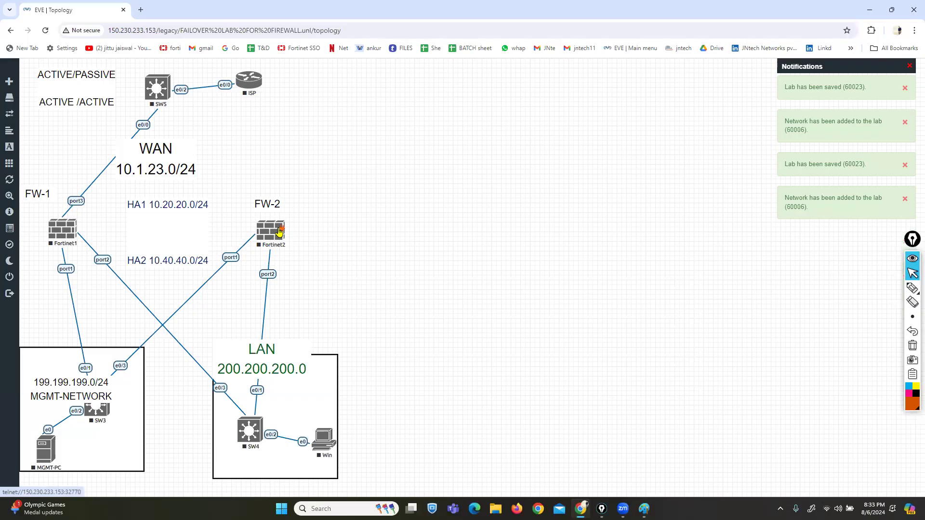
left_click_drag(281, 231, 157, 87)
left_click(482, 346)
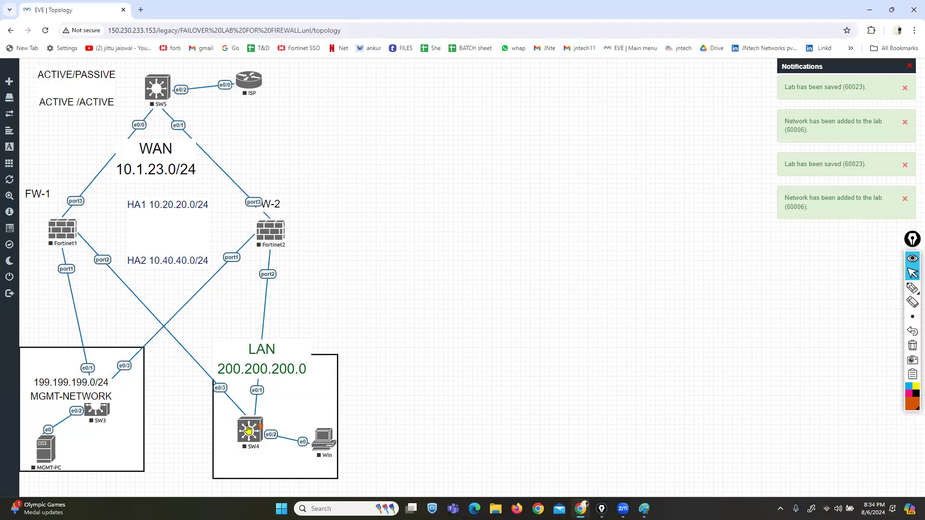
left_click_drag(249, 431, 253, 448)
left_click_drag(97, 415, 107, 439)
left_click_drag(237, 456, 262, 452)
Step: Connect the two firewalls port4 to port4 and delete the HA1/HA2 text labels
left_click_drag(75, 230, 270, 232)
left_click(482, 346)
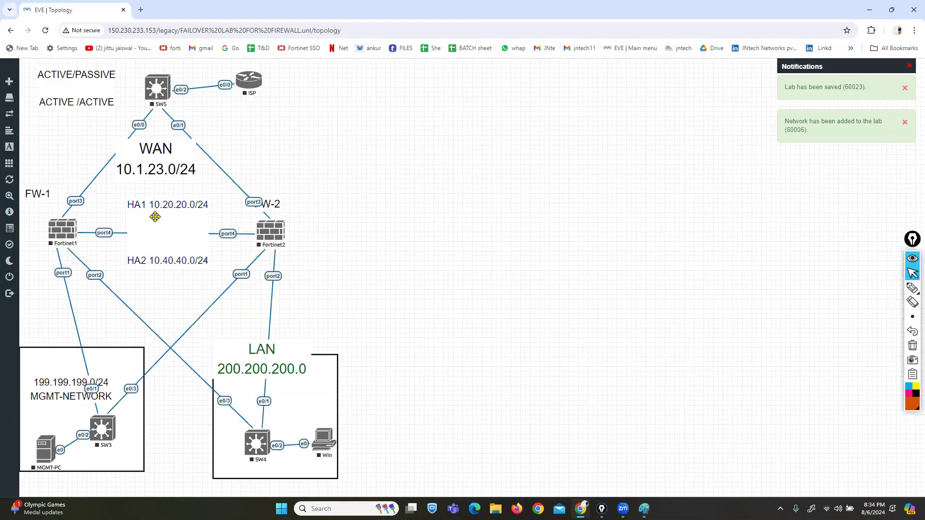
right_click(155, 217)
left_click(194, 299)
left_click(432, 137)
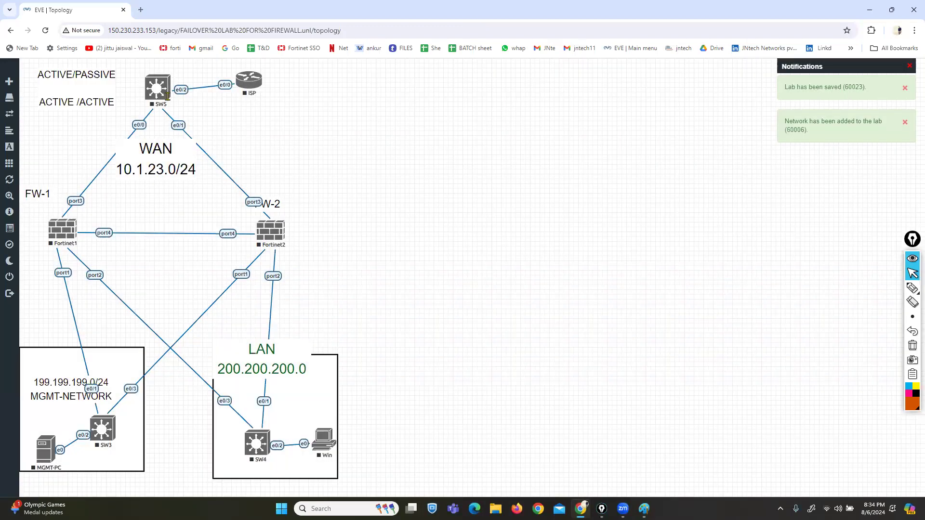
left_click_drag(270, 232, 268, 234)
left_click_drag(30, 196, 35, 210)
right_click(357, 229)
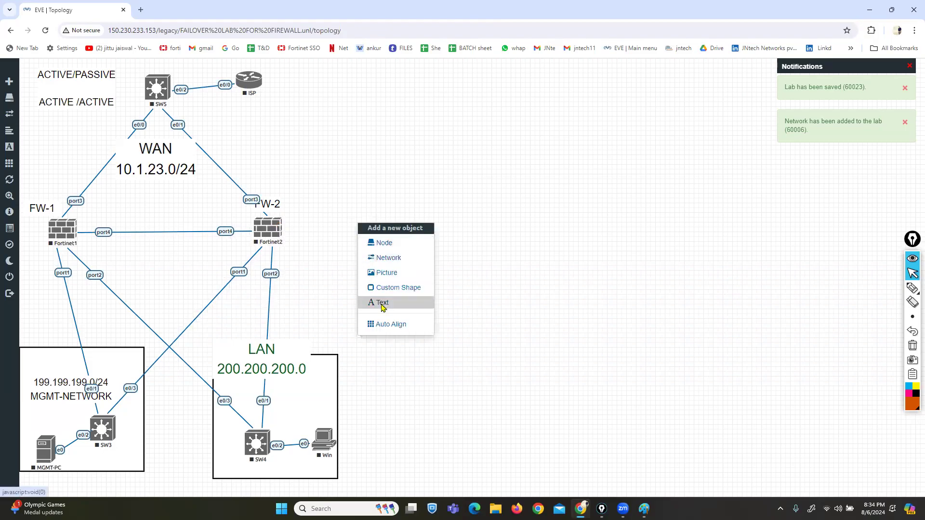
Step: Create a dark-red 'HA' text label at font size 25 and enlarge it above the port4 link
left_click(382, 302)
type("HA")
key("Tab")
type("2")
left_click(567, 209)
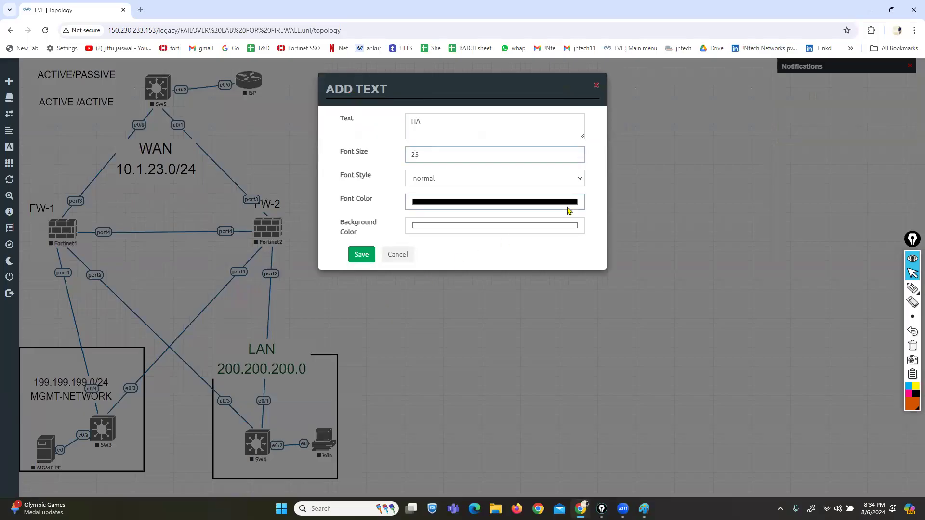
left_click(511, 254)
left_click(386, 237)
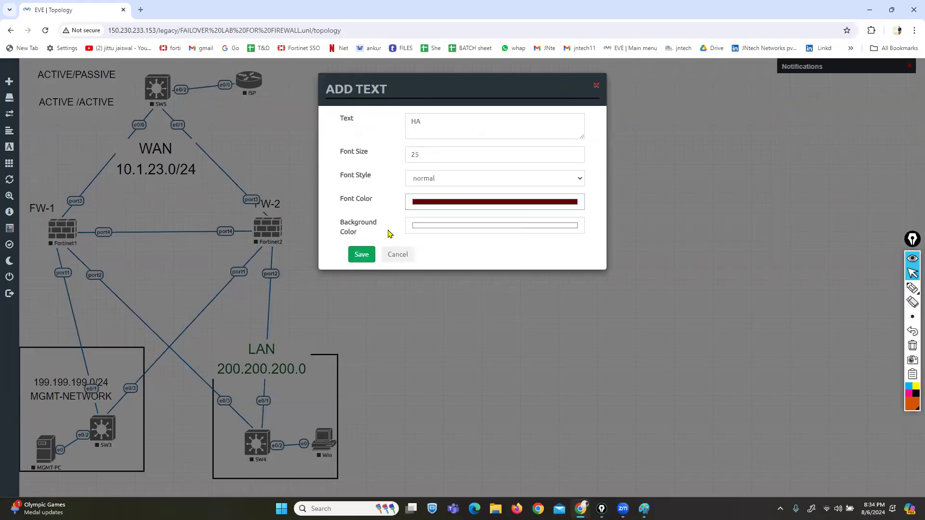
left_click(360, 254)
left_click_drag(339, 230, 157, 212)
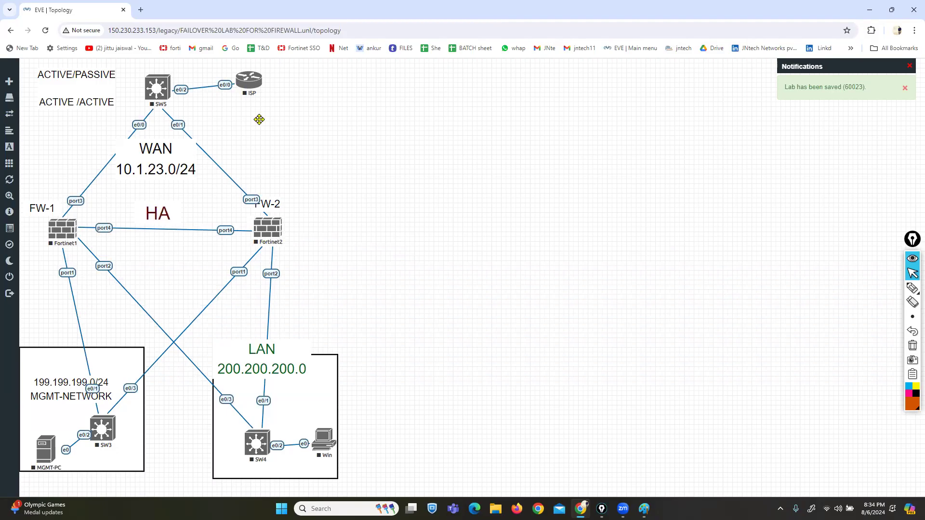
Step: Start all lab nodes and switch to magenta freehand annotation
left_click(58, 165)
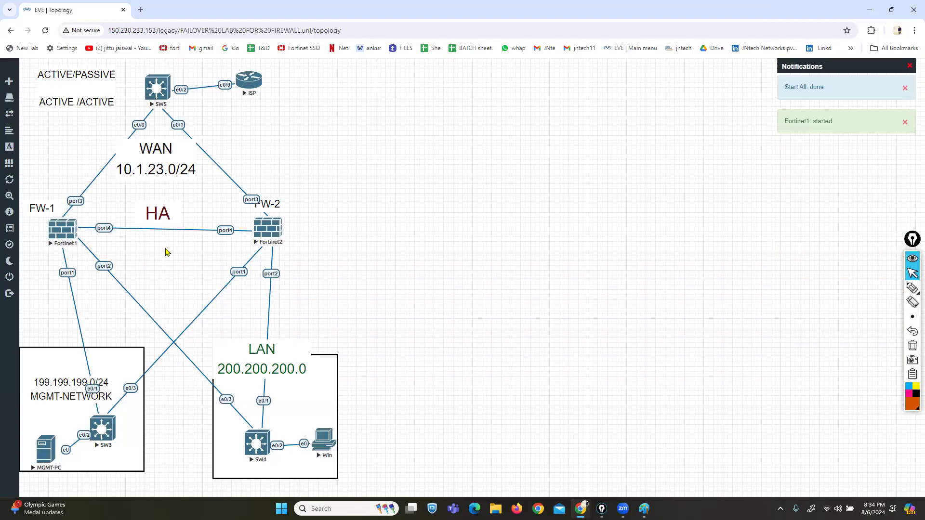
left_click(64, 240)
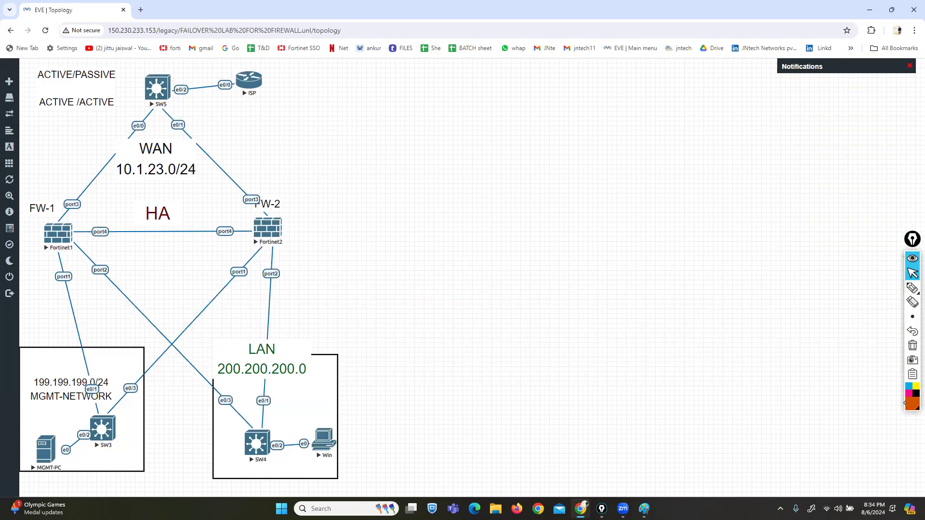
left_click(907, 394)
left_click(912, 288)
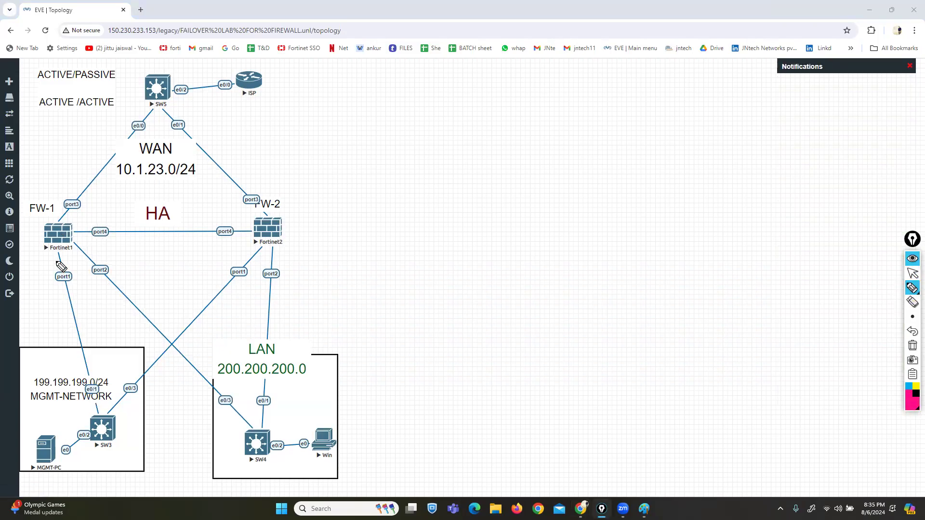
Step: Annotate in magenta both firewalls' port1 links to SW3 and the MGMT-NETWORK box
mouse_move(57, 264)
left_mouse_down()
mouse_move(65, 293)
mouse_move(73, 266)
left_mouse_up()
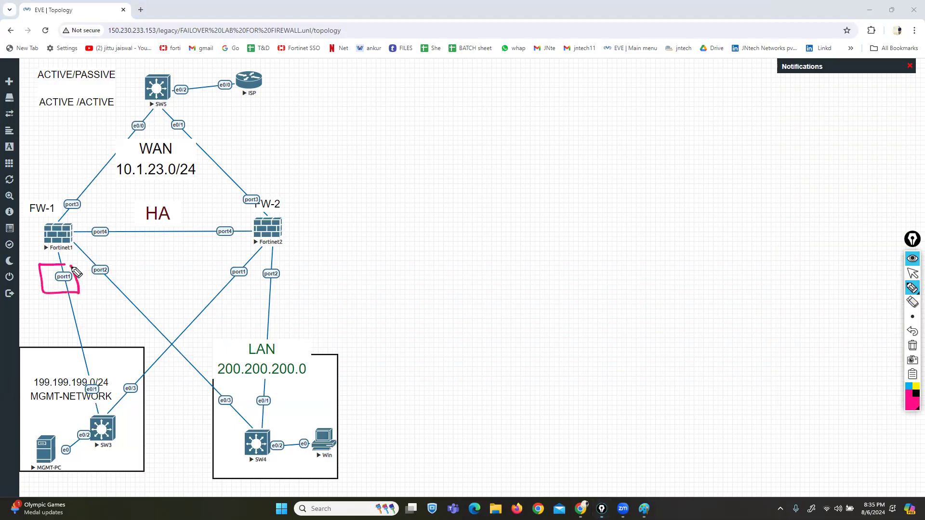
mouse_move(244, 264)
left_mouse_down()
mouse_move(233, 282)
mouse_move(247, 259)
left_mouse_up()
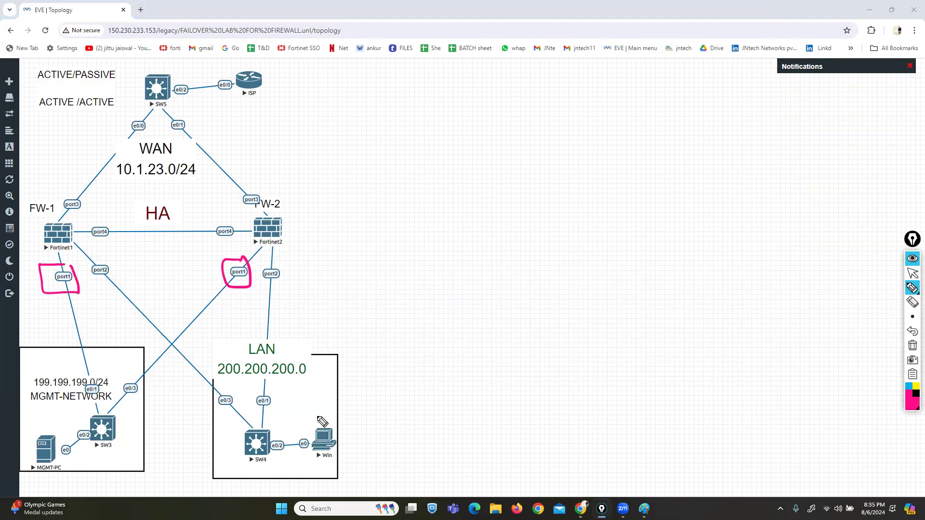
left_click_drag(230, 291, 111, 397)
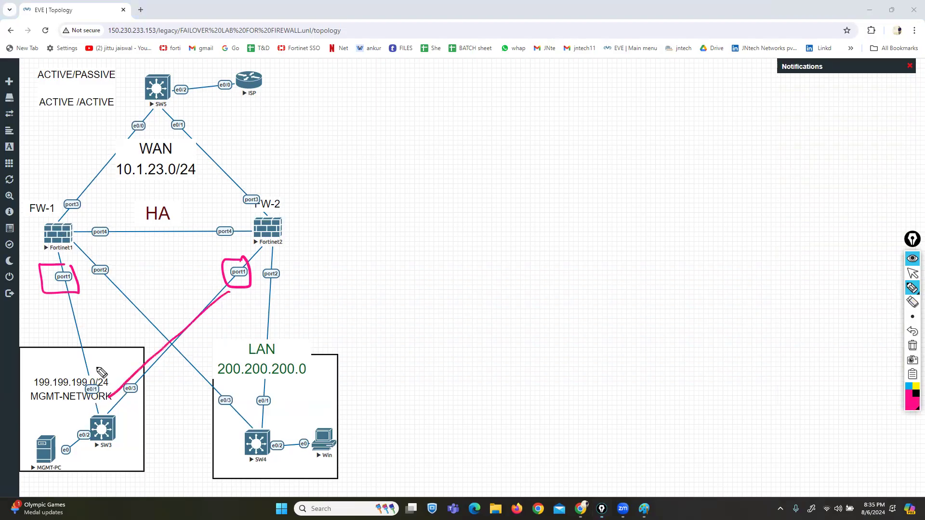
left_click_drag(63, 301, 87, 396)
mouse_move(123, 365)
left_mouse_down()
mouse_move(1, 453)
mouse_move(151, 481)
mouse_move(115, 362)
left_mouse_up()
mouse_move(49, 432)
left_mouse_down()
mouse_move(68, 481)
mouse_move(60, 436)
left_mouse_up()
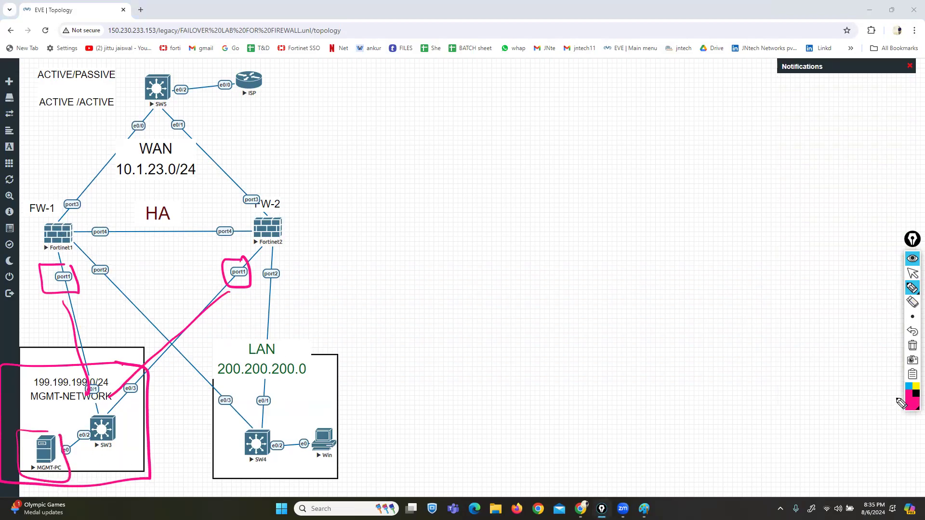
Step: Trace the port2 links to SW4, the LAN box and WAN area in dark magenta, then clear
left_click(910, 400)
left_click(878, 350)
left_click_drag(107, 278, 269, 429)
left_click_drag(275, 285, 279, 421)
mouse_move(330, 340)
left_mouse_down()
mouse_move(258, 337)
mouse_move(208, 414)
mouse_move(218, 507)
mouse_move(359, 506)
mouse_move(371, 378)
mouse_move(321, 337)
left_mouse_up()
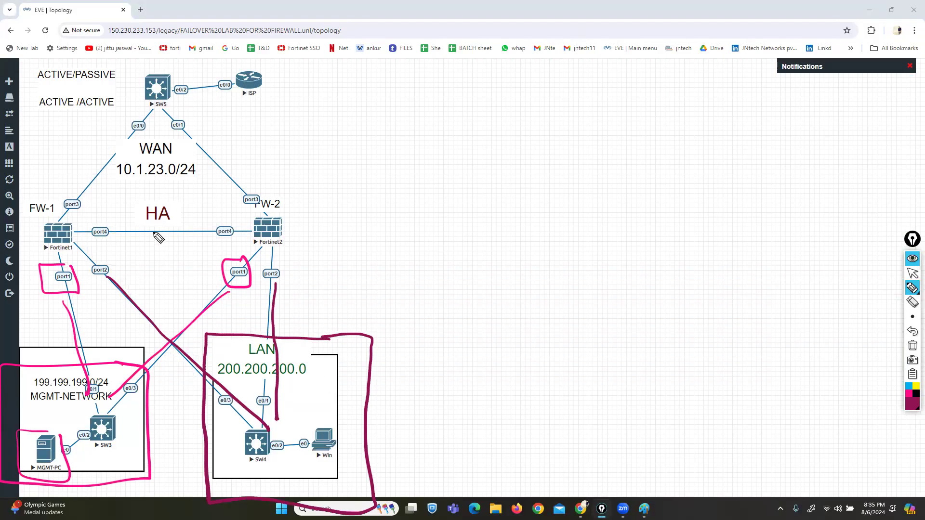
mouse_move(42, 99)
left_mouse_down()
mouse_move(56, 217)
mouse_move(312, 182)
mouse_move(101, 72)
mouse_move(72, 70)
left_mouse_up()
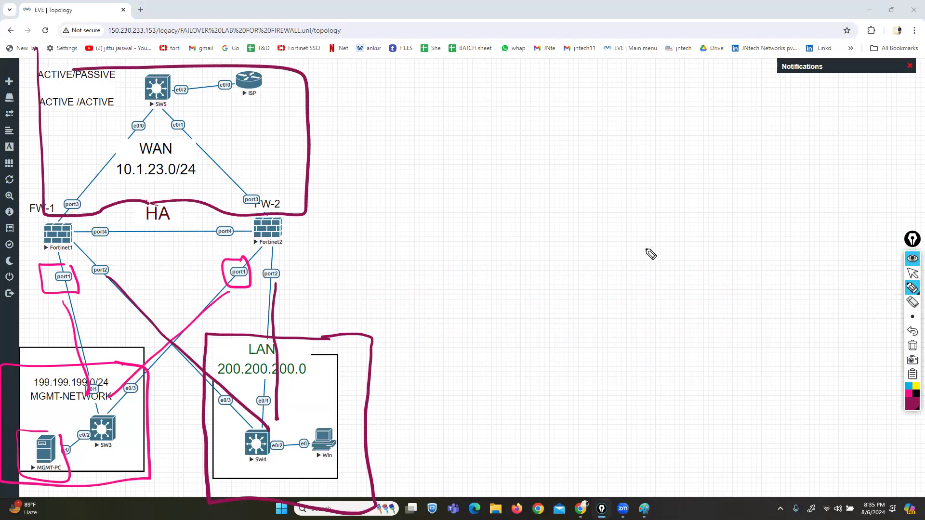
left_click(912, 346)
Step: Bracket both port4 ends in black, clear the annotations, and return to selection mode
left_click(913, 400)
left_click(893, 404)
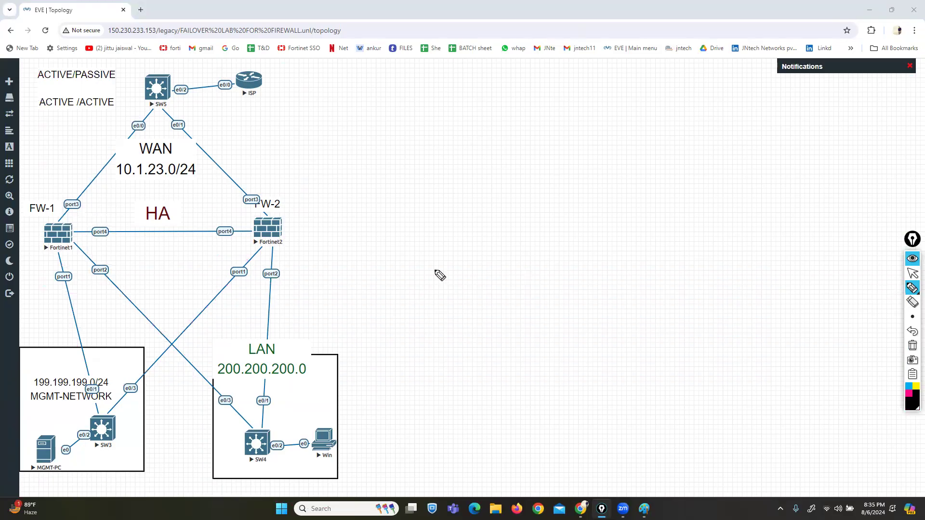
mouse_move(227, 218)
left_mouse_down()
mouse_move(247, 218)
mouse_move(247, 245)
left_mouse_up()
mouse_move(94, 219)
left_mouse_down()
mouse_move(79, 222)
mouse_move(94, 245)
left_mouse_up()
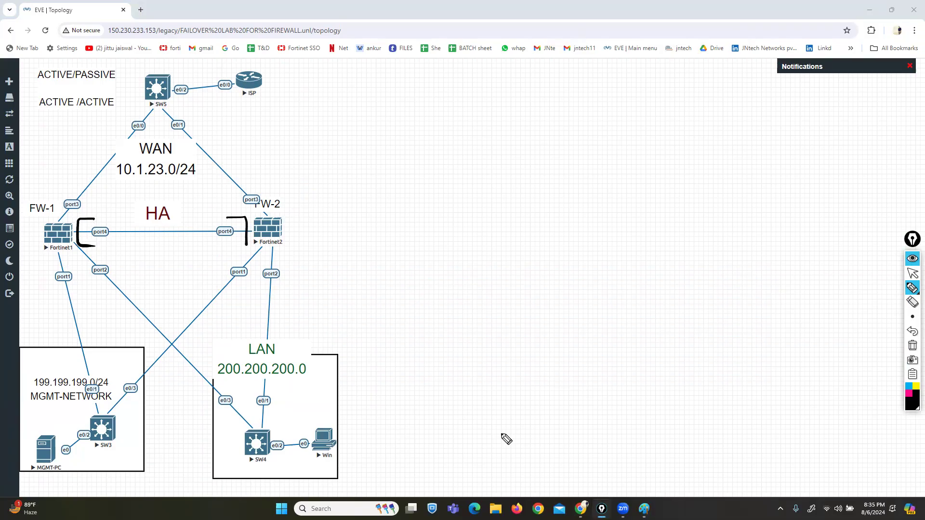
left_click(913, 346)
left_click(912, 276)
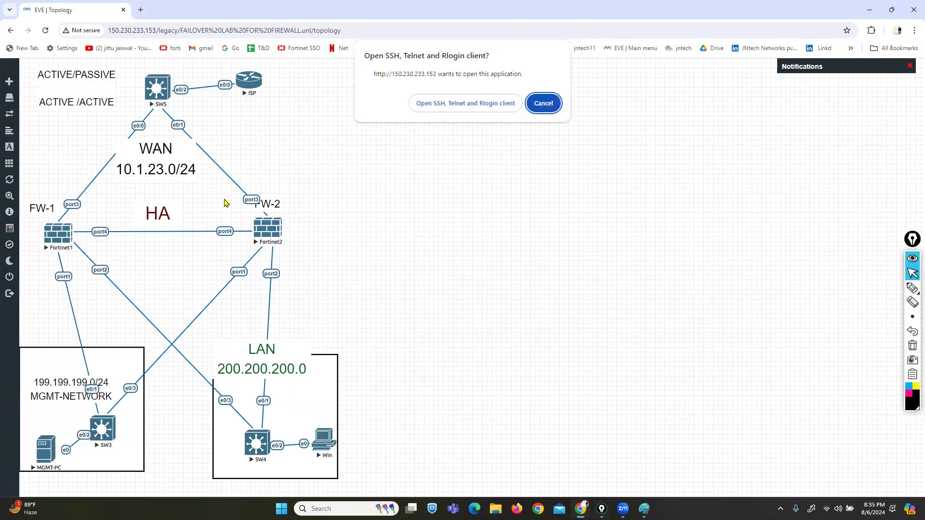
Step: Open Fortinet1's PuTTY console and log in as admin
left_click(439, 108)
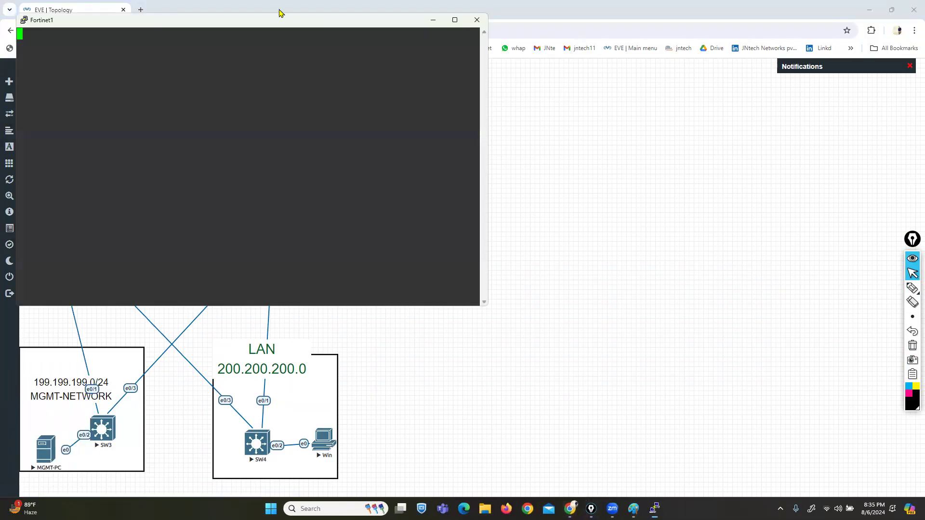
left_click_drag(283, 25, 565, 144)
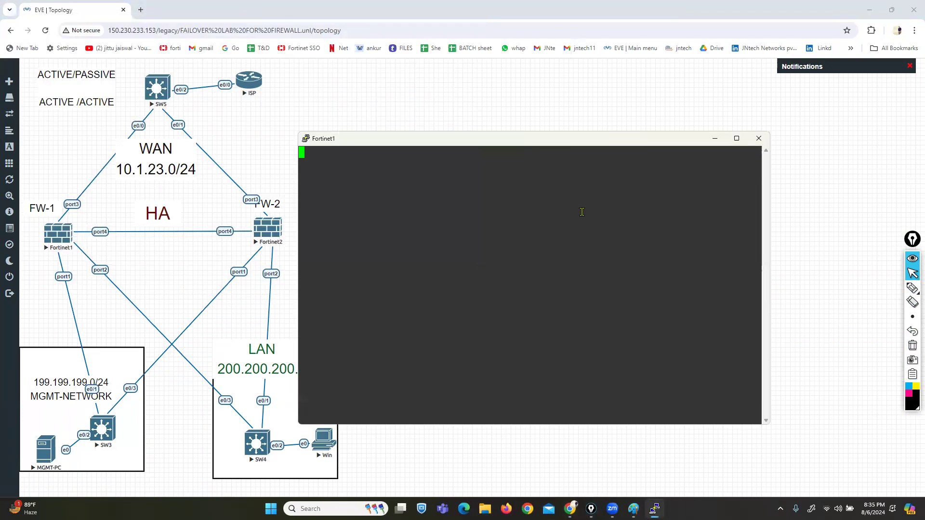
key("Return")
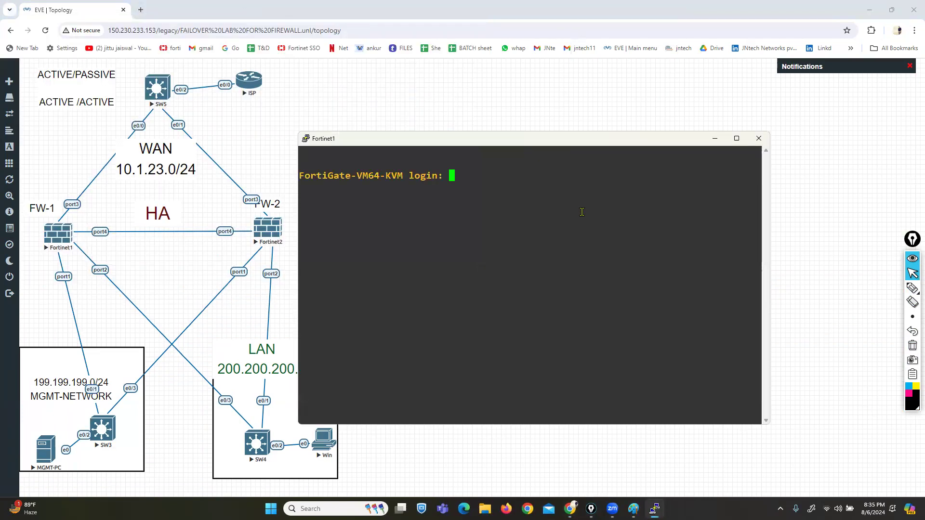
type("admin")
key("Return")
key("Return")
key("Return")
Step: Configure port1 as static 199.199.199.1/24 allowing HTTP, HTTPS, ping and SSH
key("Return")
type("config sys")
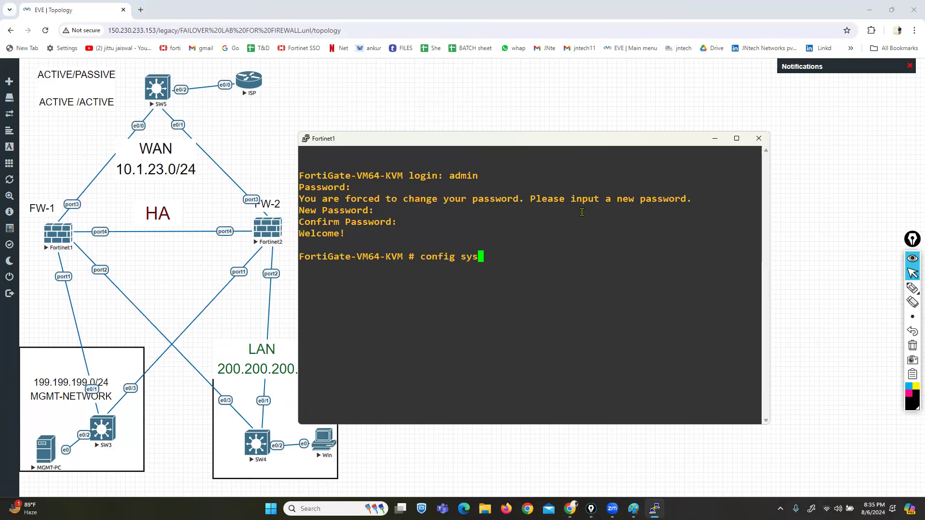
type("tem interface")
key("Return")
type("edit f")
key("BackSpace")
type("port1")
key("Return")
type("set")
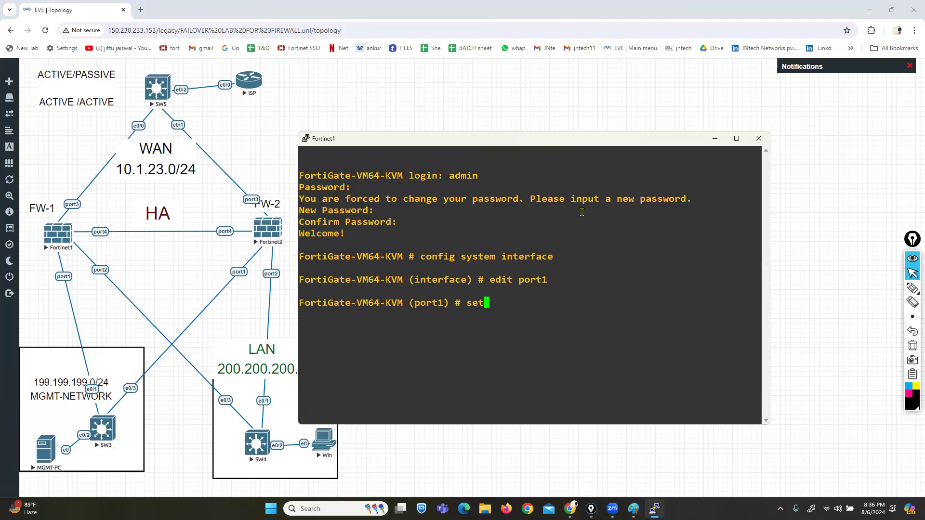
type(" mode static")
key("Return")
type("se")
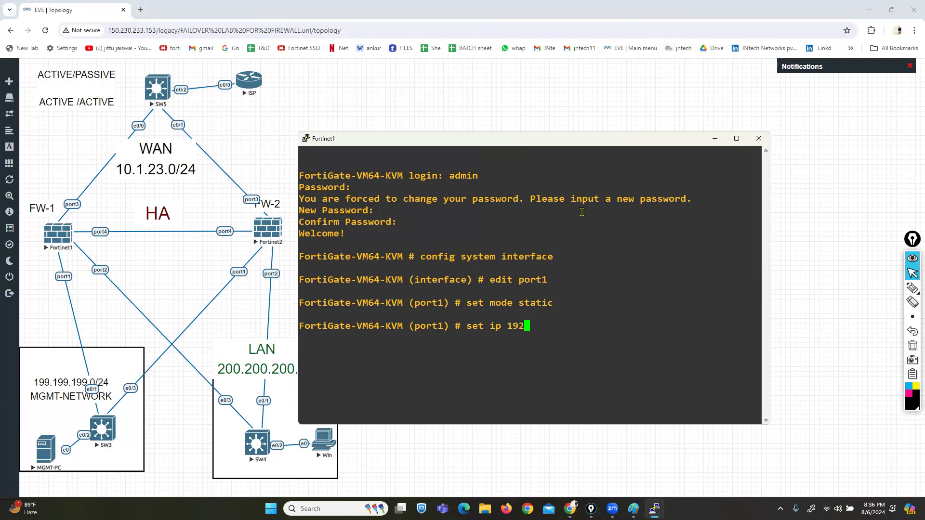
type("t ip 199.199.199.1/24")
key("Return")
type("set a")
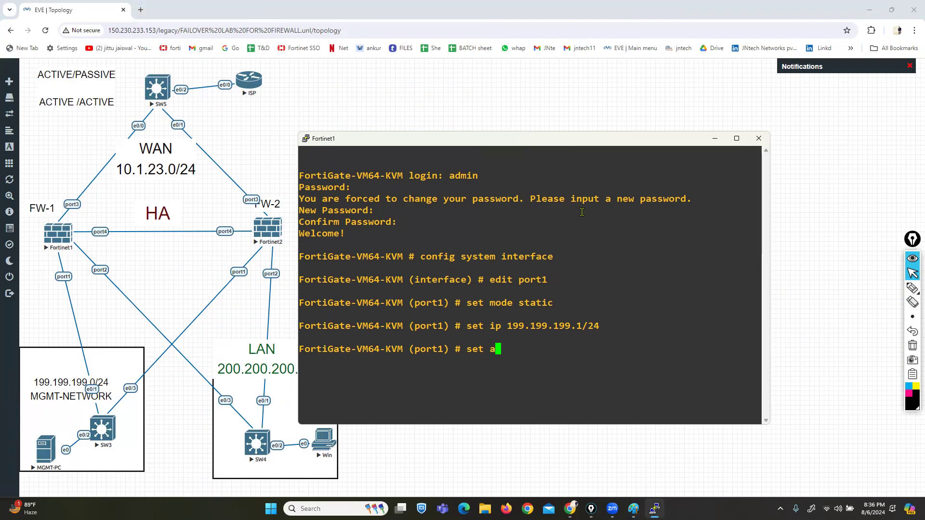
type("llowaccess http https ping ssh")
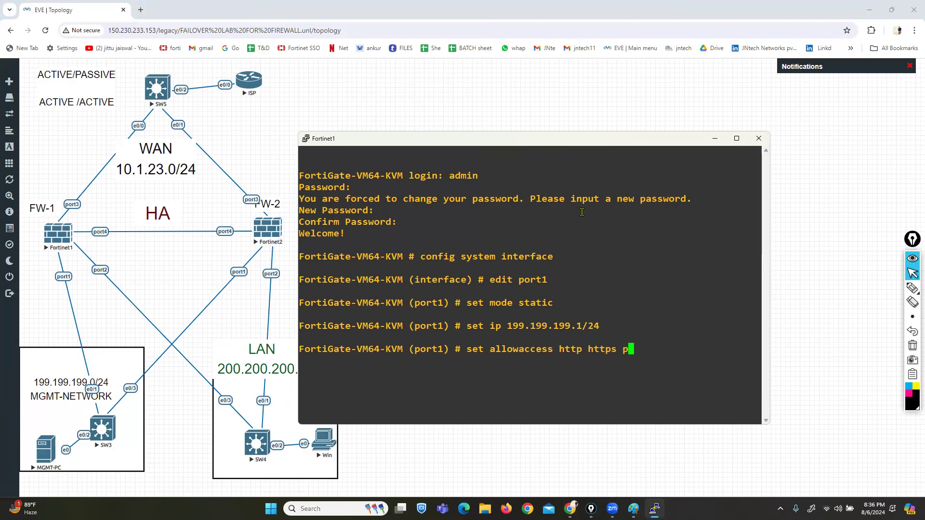
key("Return")
type("end")
key("Return")
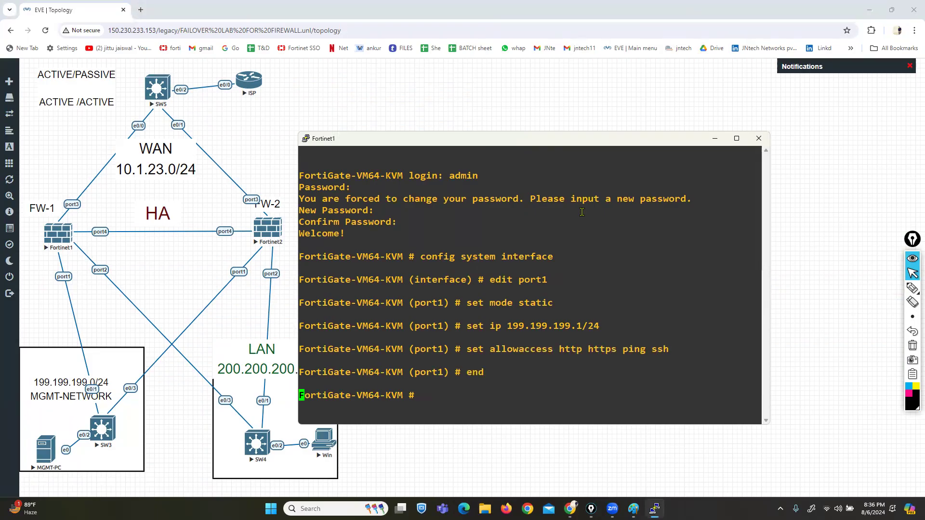
key("Return")
key("Return")
Step: Set the system hostname to FW-1 under config system global
type("config system global")
key("Return")
type("set hostname fw")
key("BackSpace")
key("BackSpace")
type("FW1")
type("1")
key("Return")
type("end")
key("Return")
key("Return")
key("Return")
key("Return")
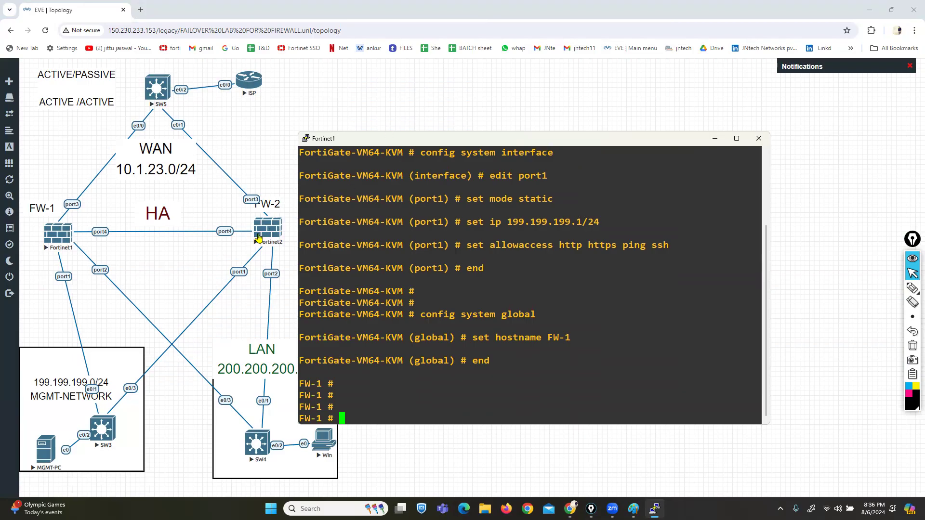
left_click(262, 230)
Step: Open Fortinet2's telnet console and log in as admin with a new password
left_click(453, 103)
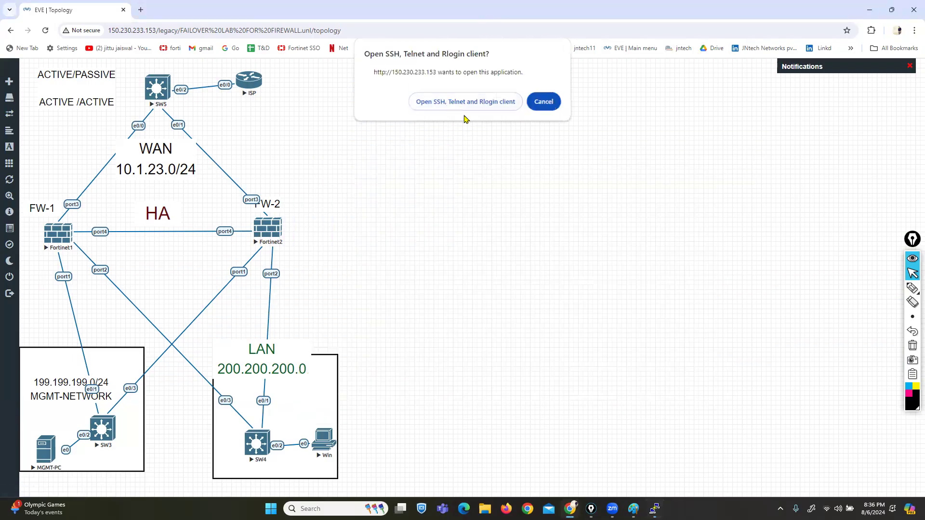
left_click_drag(338, 38, 672, 110)
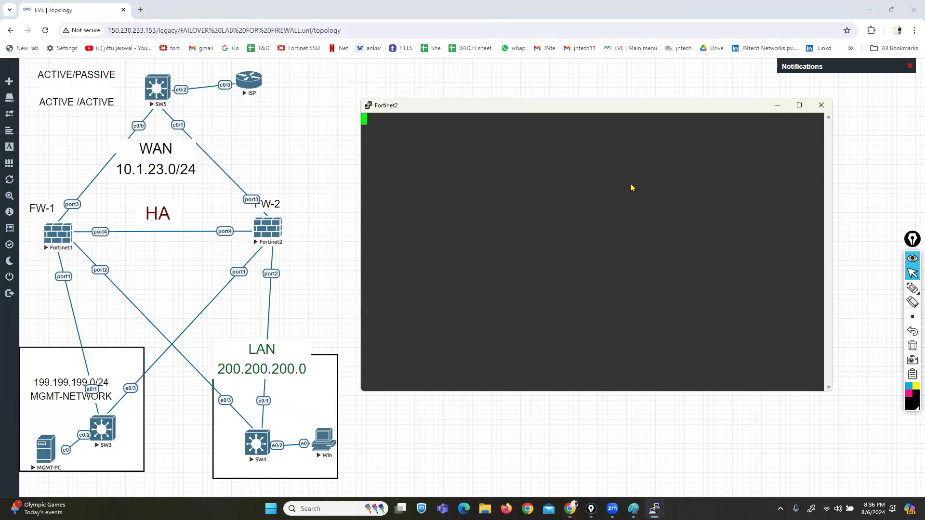
key("Return")
type("admn")
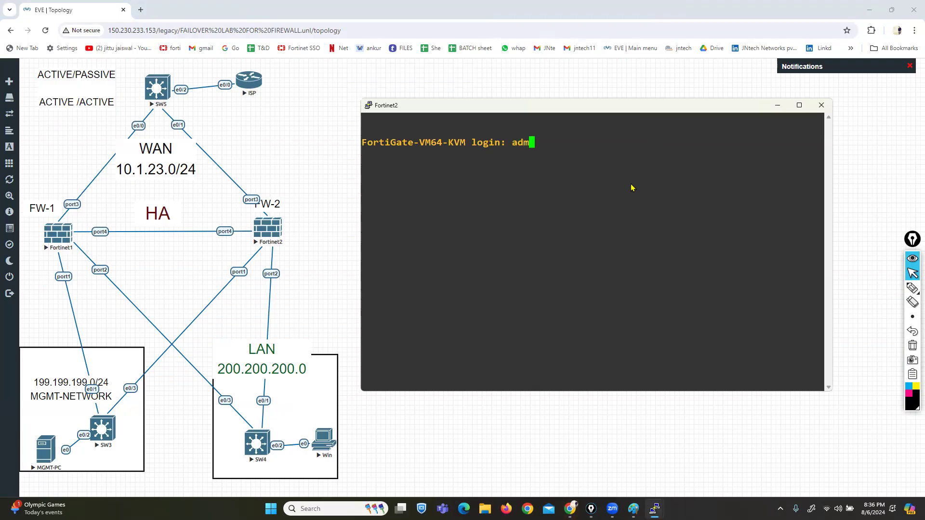
key("BackSpace")
type("in")
key("Return")
key("Return")
key("Return")
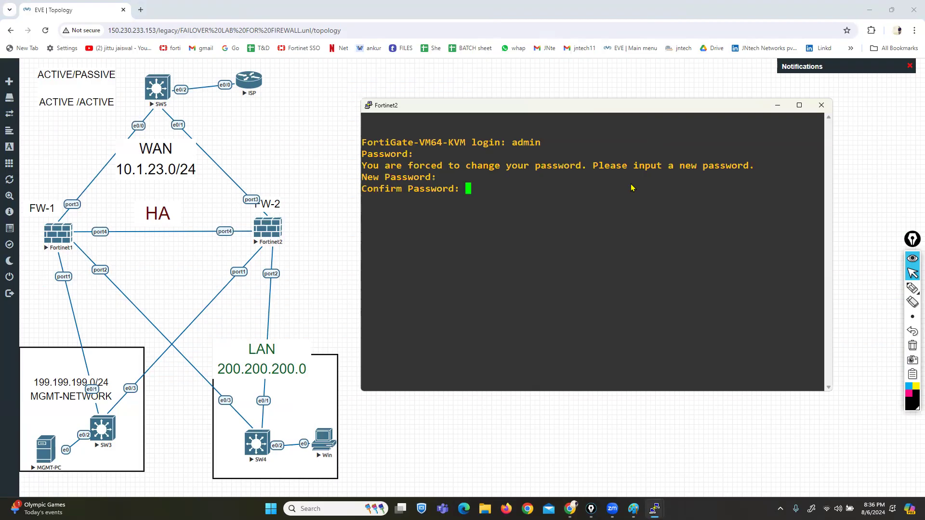
key("Return")
Step: Set the system hostname to FW-2 under config system global
type("config system global")
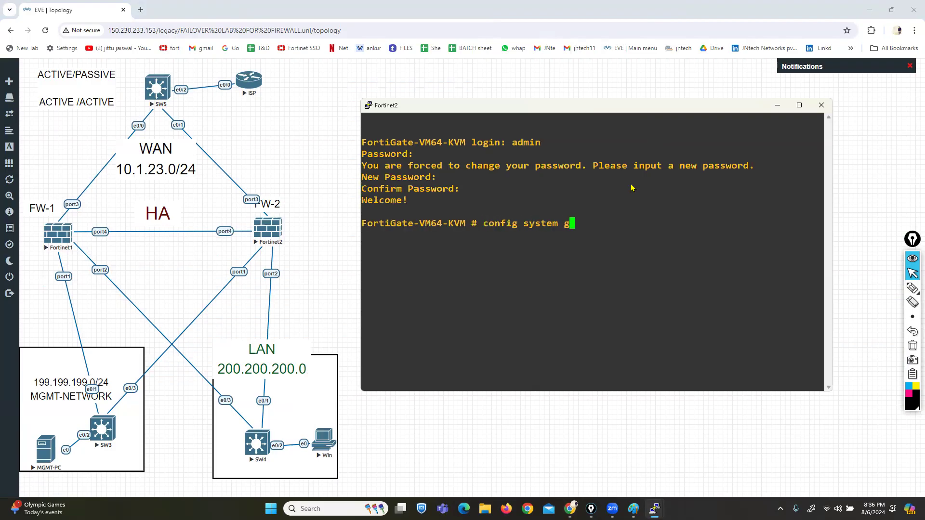
key("Return")
type("set host")
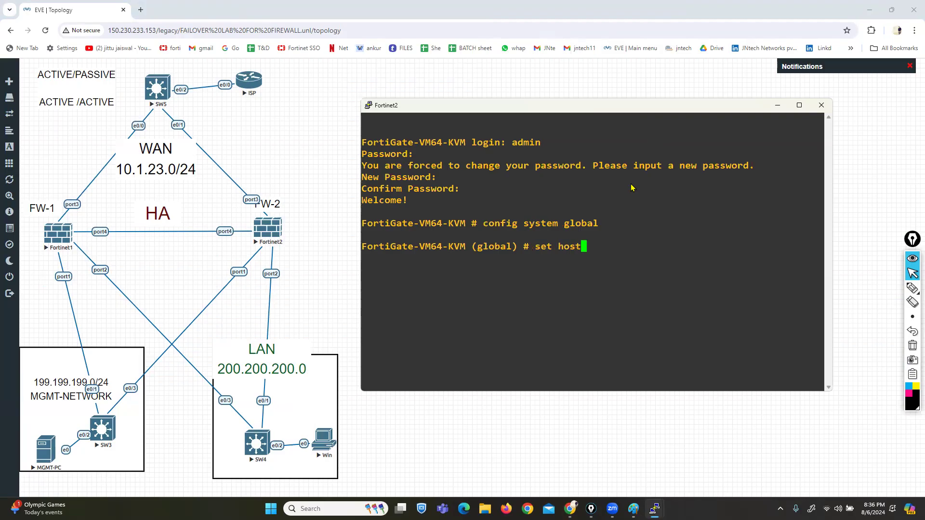
type("name FW-2")
key("Return")
type("end")
key("Return")
key("Return")
Step: Enter config system interface and begin editing port1
key("Return")
type("config ssh-filter")
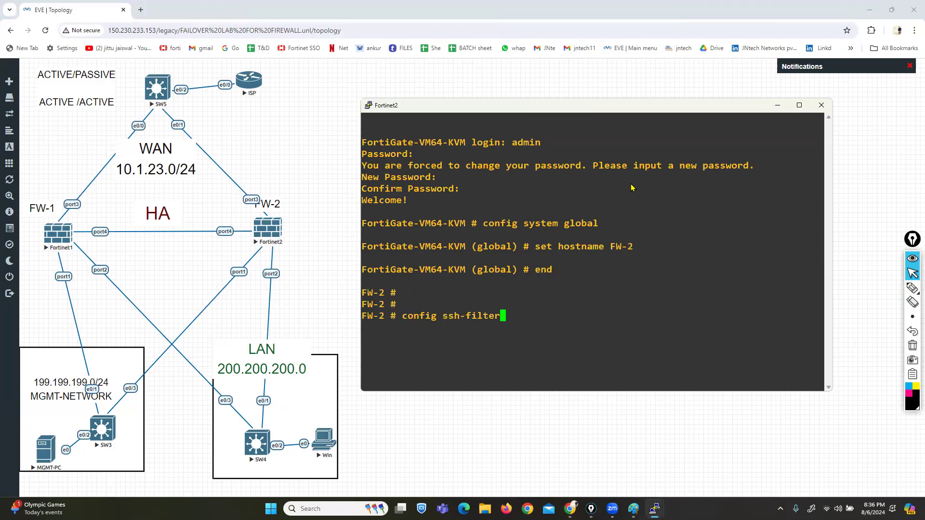
key("BackSpace")
key("BackSpace")
key("BackSpace")
key("BackSpace")
key("BackSpace")
key("BackSpace")
key("BackSpace")
key("BackSpace")
key("BackSpace")
key("BackSpace")
type("system int")
key("Tab")
key("Return")
type("edit")
key("Tab")
key("Tab")
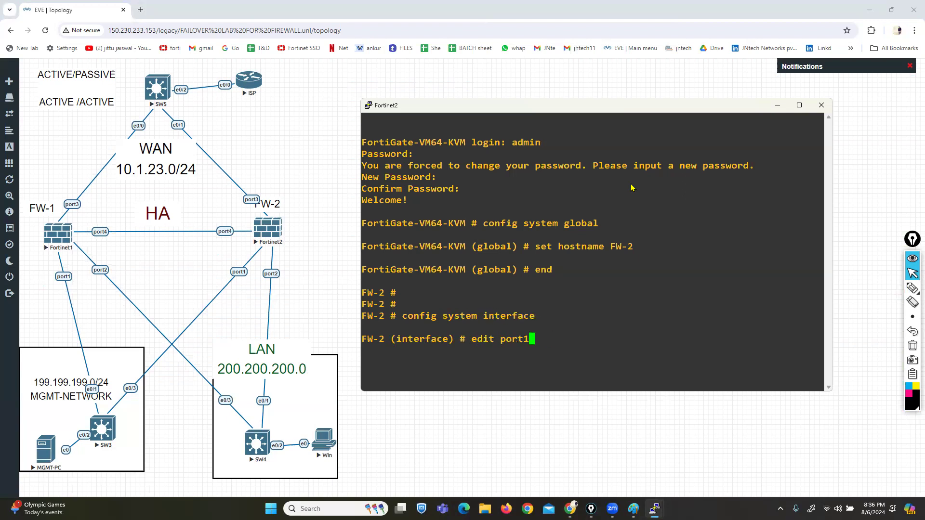
key("Return")
Step: Make port1 static 199.199.199.5/24 allowing HTTP, HTTPS, ping and SSH
type("set mode static")
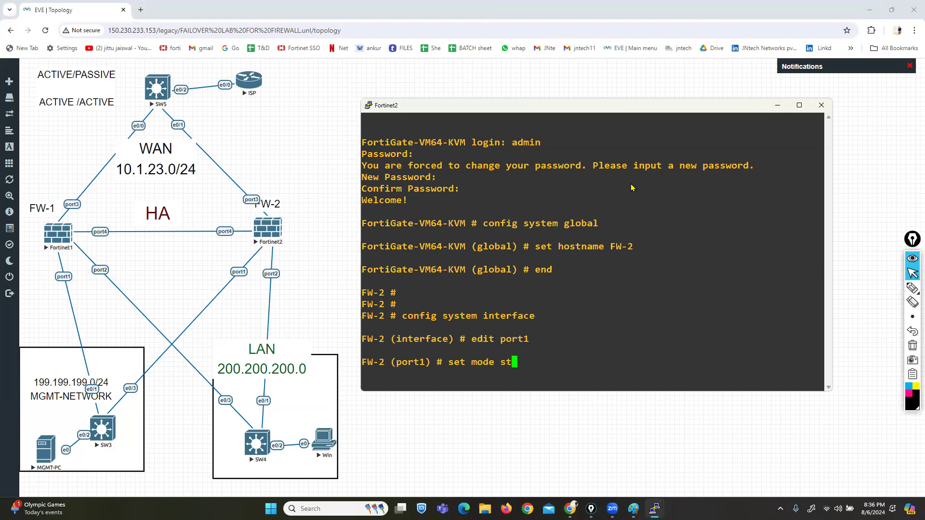
key("Return")
type("set ip 19")
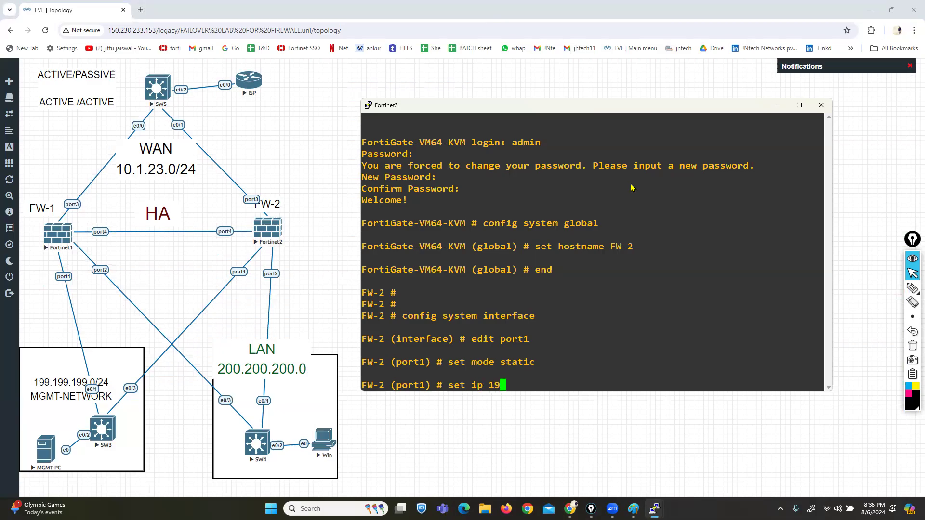
type("9.199.199.5")
type(" 2")
key("BackSpace")
type("/24")
key("Return")
type("set allowaccess http https ping ssh")
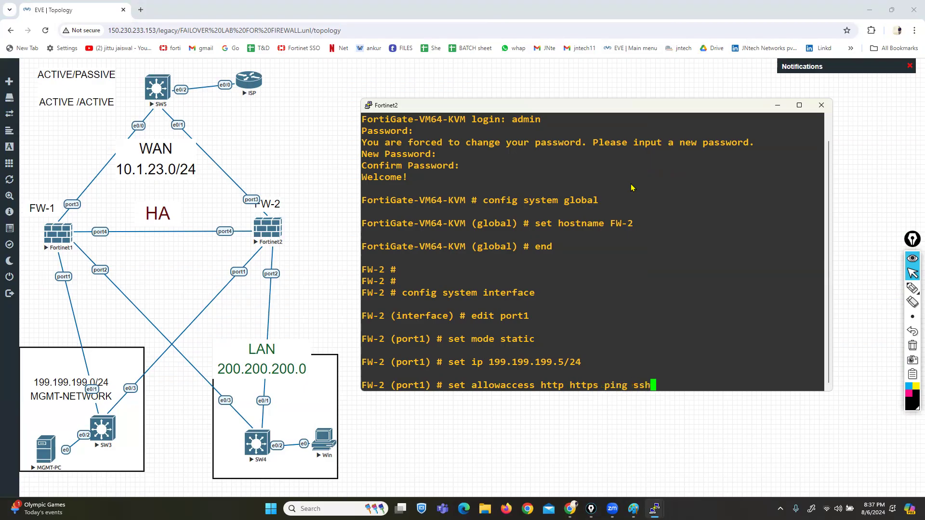
key("Return")
type("end")
key("Return")
key("Return")
key("Return")
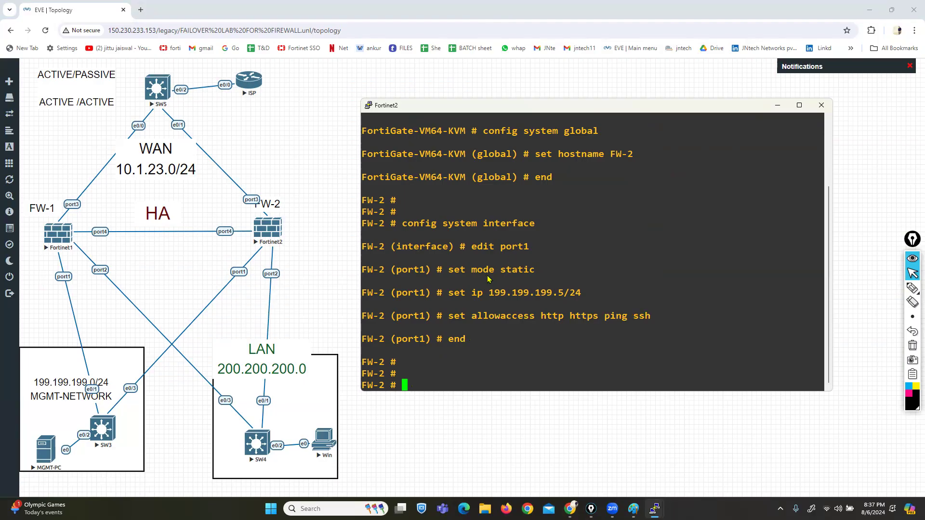
left_click(53, 449)
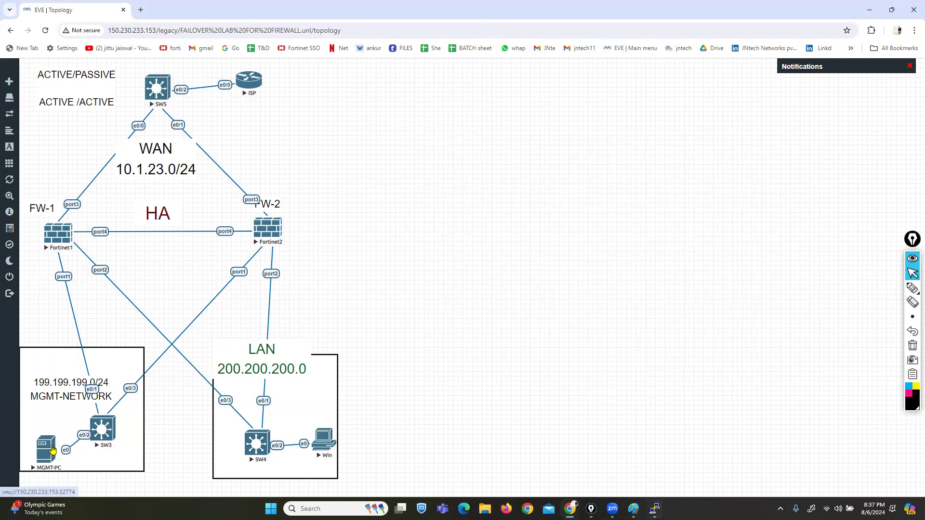
Step: Launch the MGMT-PC VNC console, sign in as Administrator, and dismiss the Shutdown Event Tracker
left_click(465, 107)
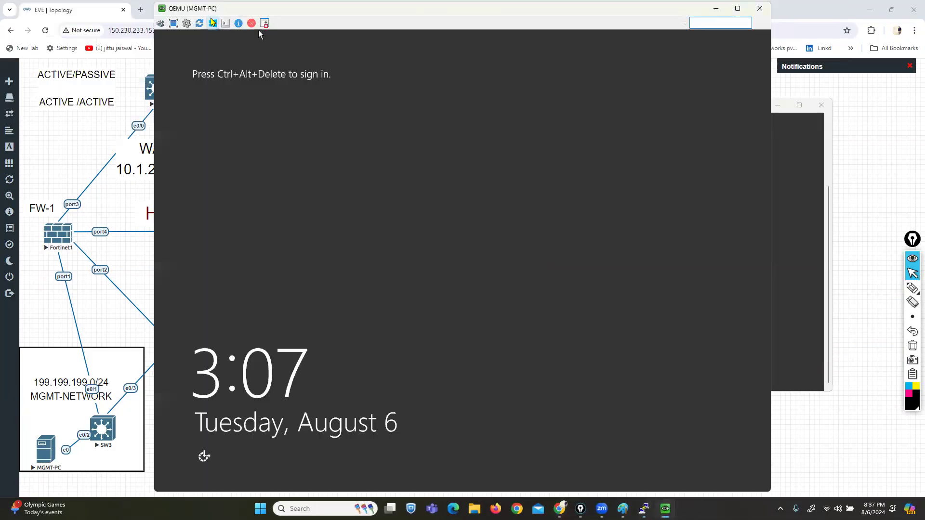
left_click_drag(258, 30, 400, 33)
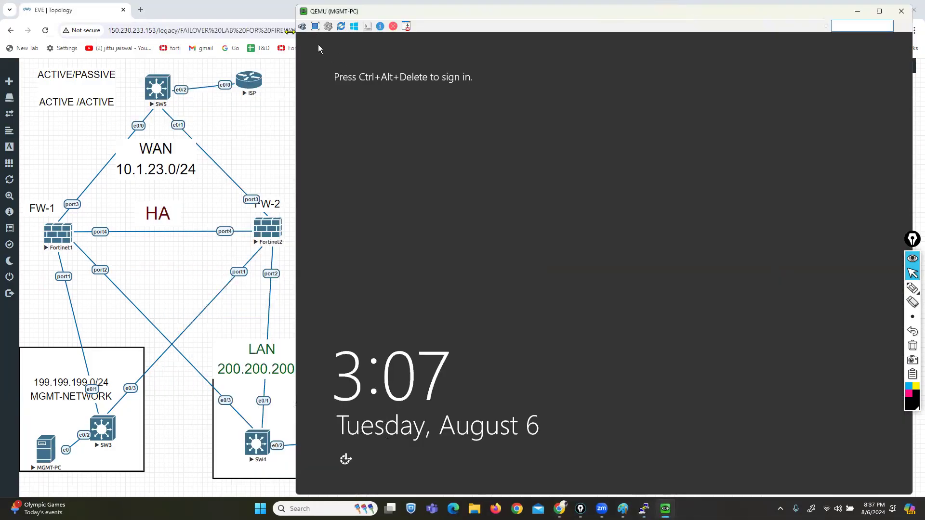
left_click(300, 27)
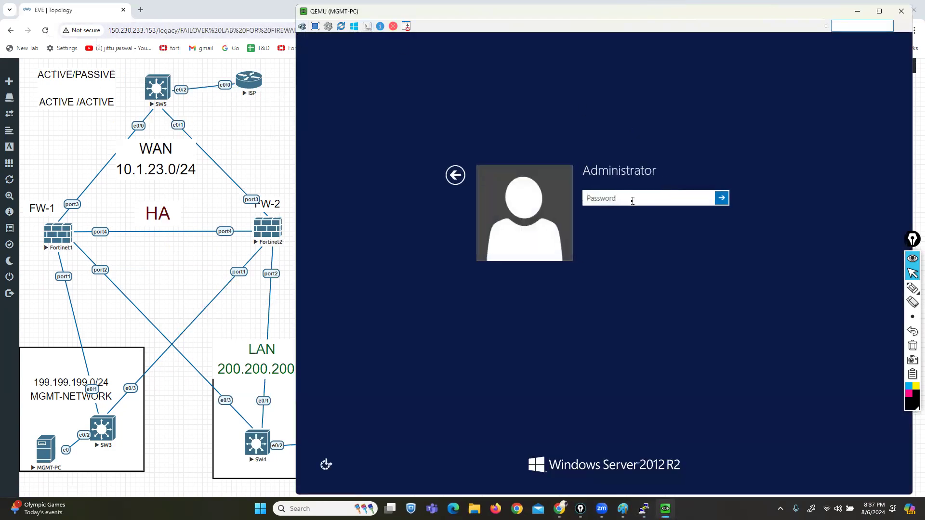
type("Pa$$w0rd")
key("Return")
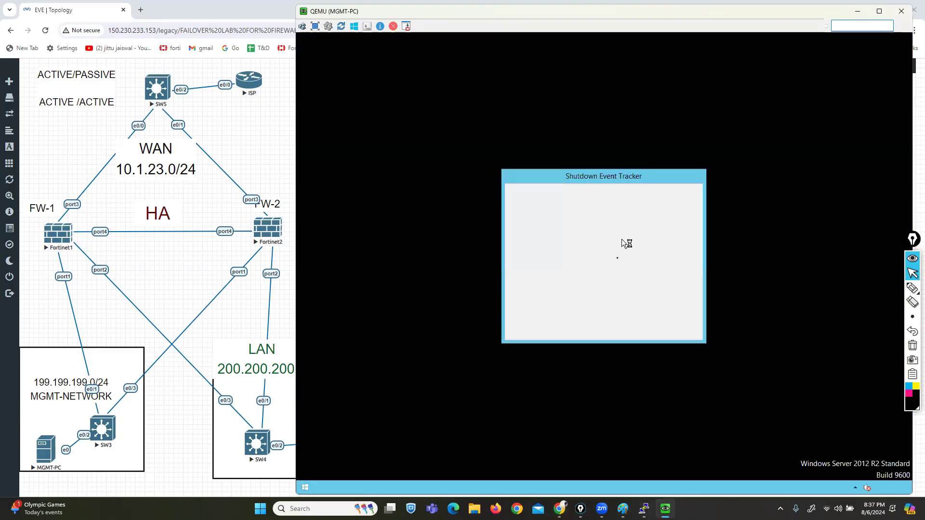
key("Escape")
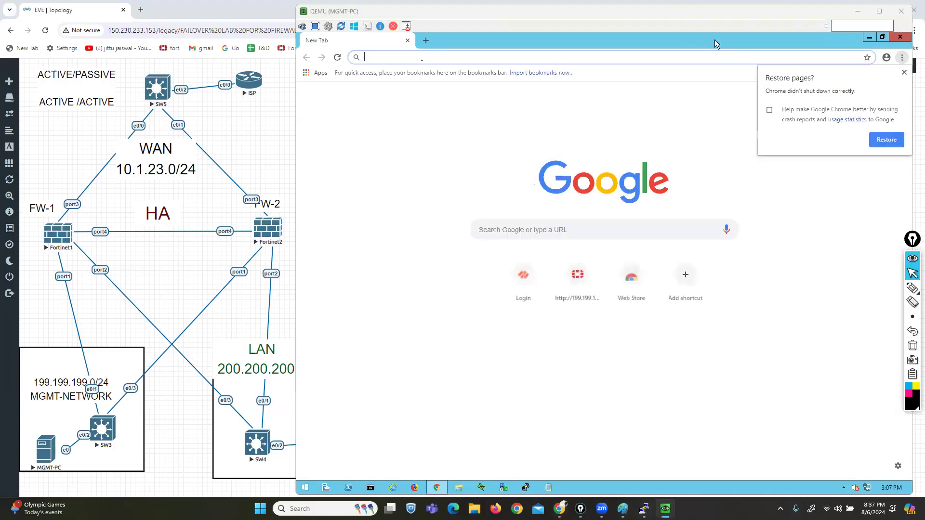
Step: Load the FW-1 (199.199.199.1) and FW-2 (199.199.199.5) login pages in two browser tabs
type("199.199.199.1")
key("Return")
left_click(426, 40)
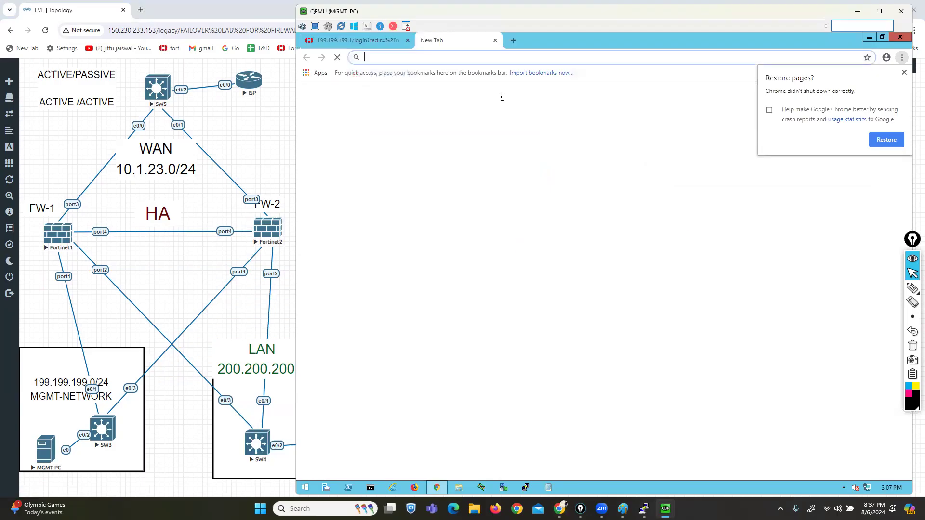
type("1")
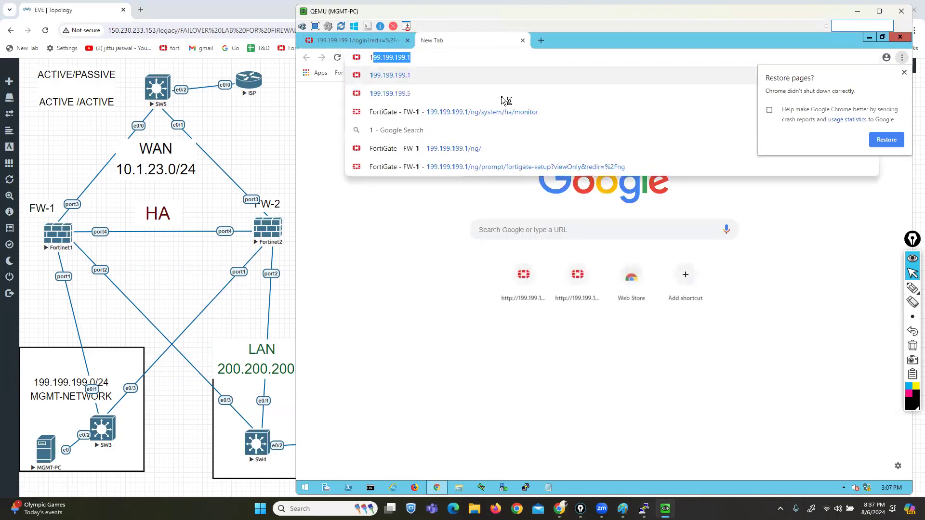
key("Right")
key("BackSpace")
type("5")
key("Return")
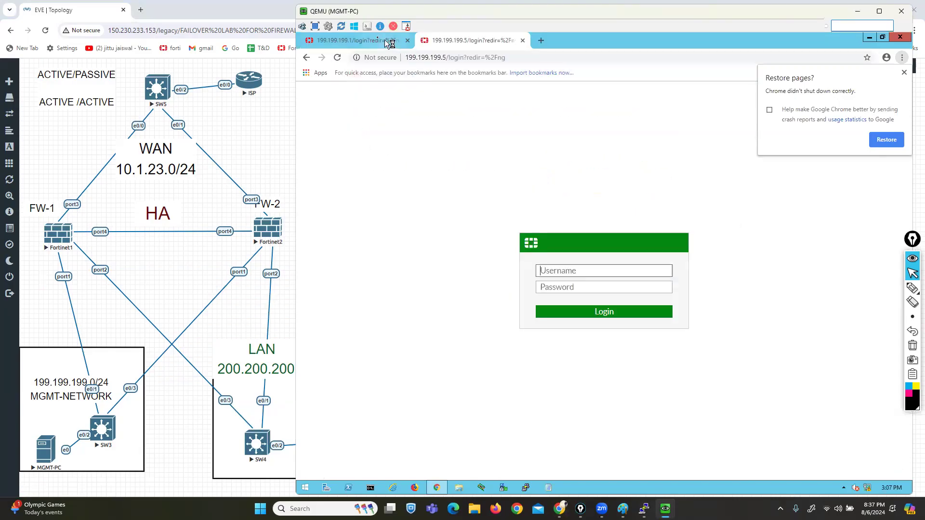
Step: Sign in to both FW-1 and FW-2 with the admin credentials
left_click(366, 37)
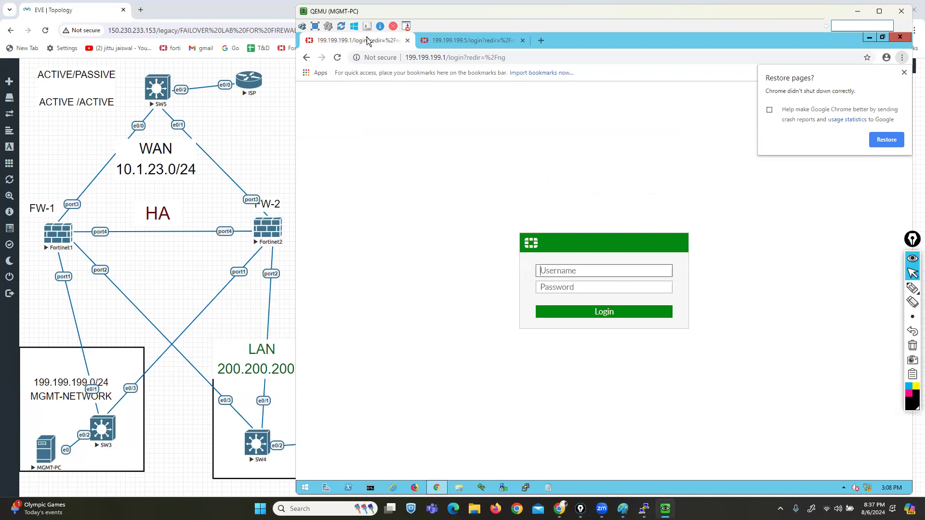
type("adm")
key("Tab")
type("admin")
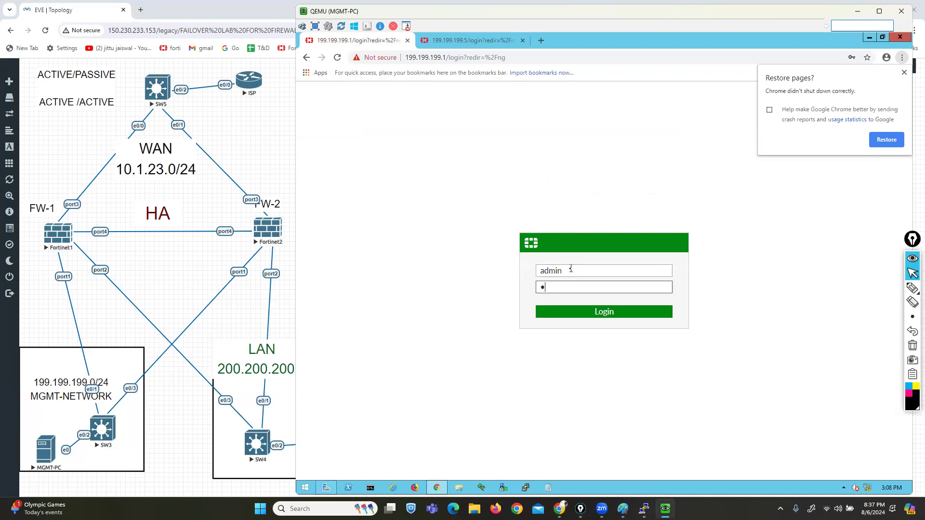
key("Return")
key("ctrl+Tab")
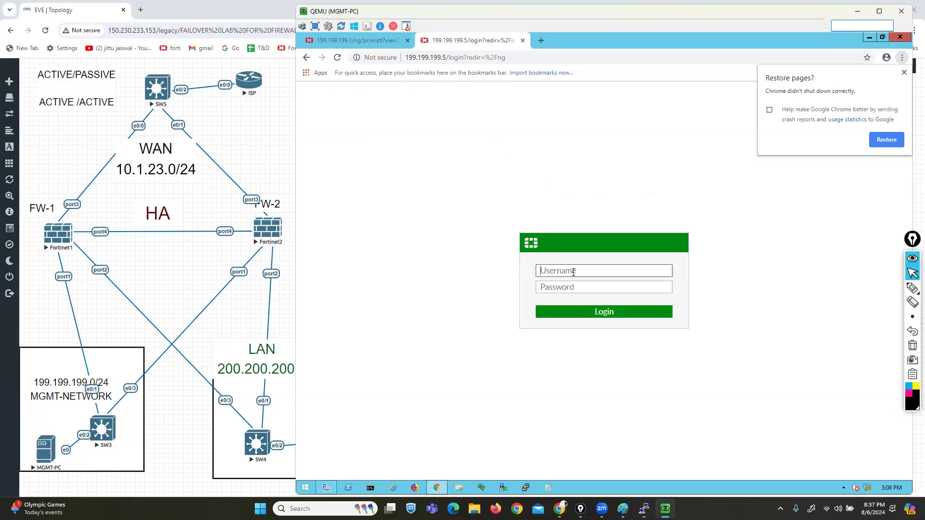
type("admin")
key("Tab")
type("ad")
key("Return")
Step: Dismiss Chrome's Restore pages bubble and postpone FW-2's FortiGate Setup with Later
key("alt+Tab")
left_click(904, 72)
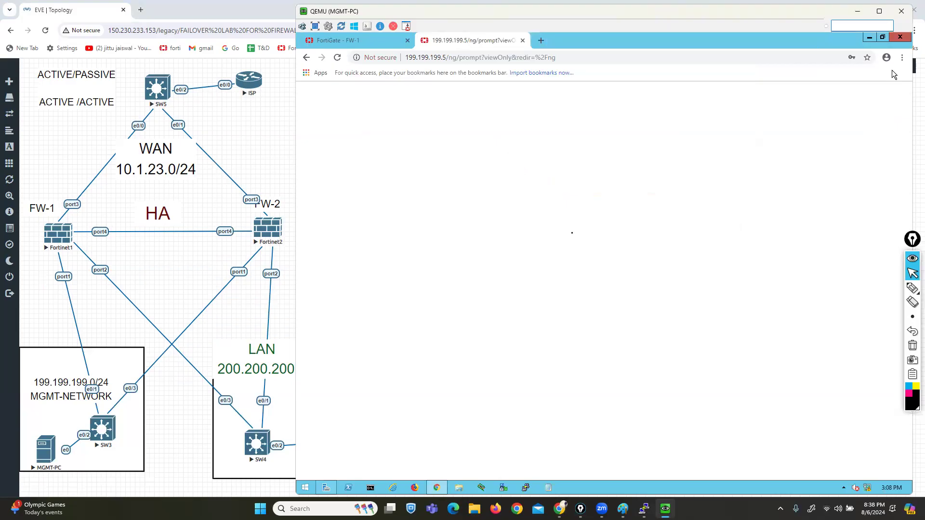
left_click(619, 333)
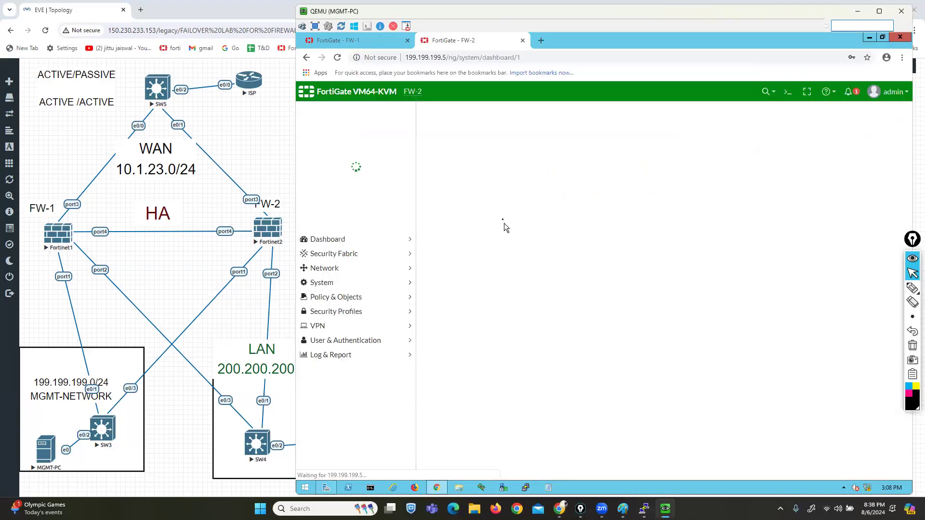
left_click(334, 42)
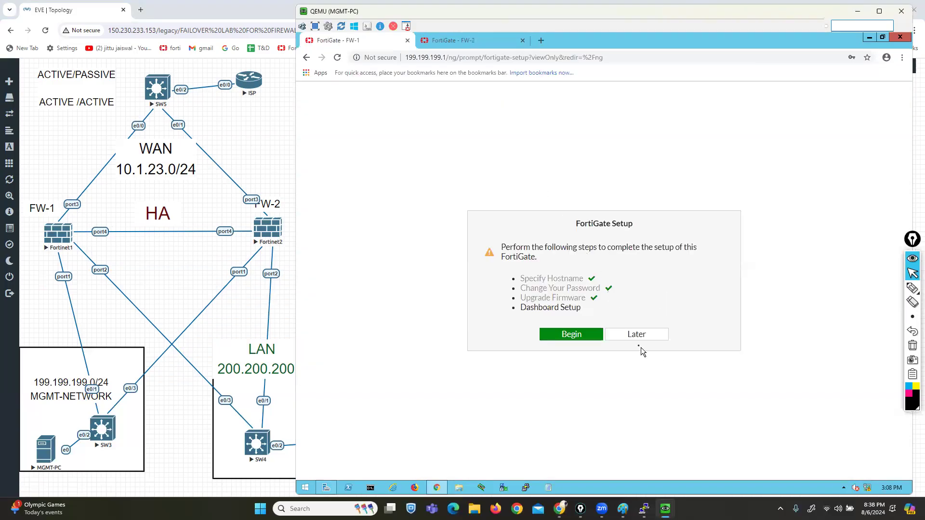
Step: Skip FW-1's setup and v6.4.4 notices, then review port2 under Network > Interfaces without changes
left_click(636, 335)
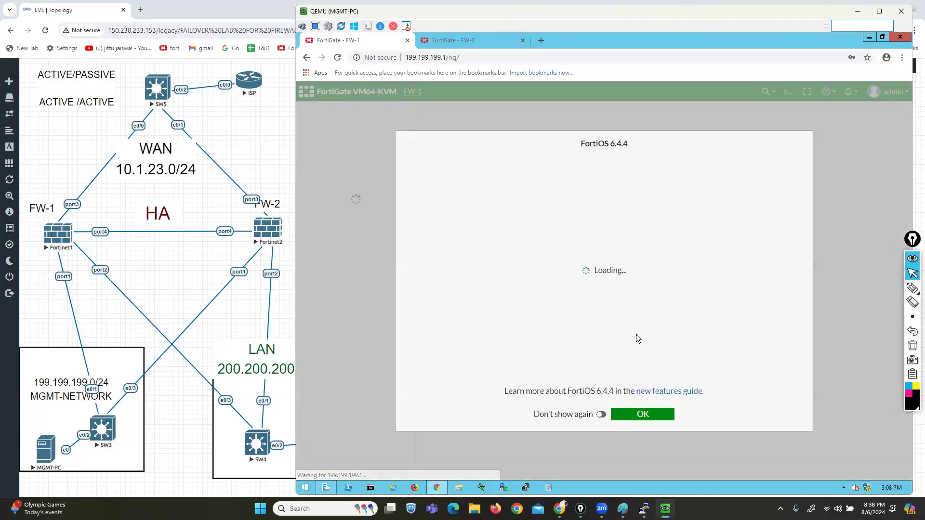
left_click(637, 415)
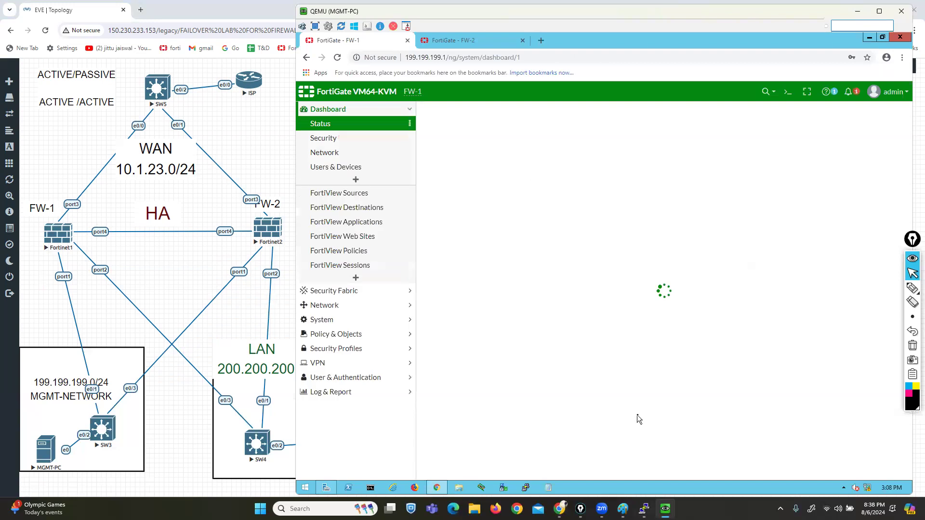
left_click(321, 306)
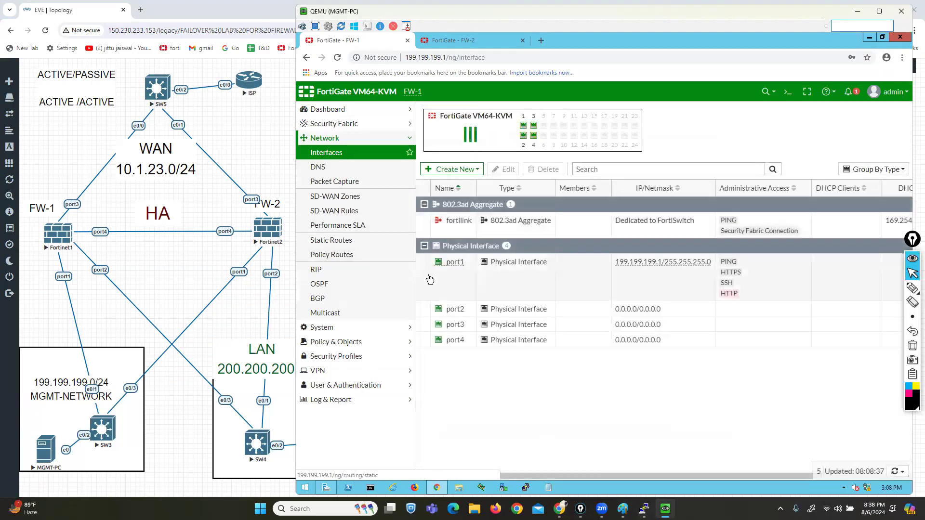
double_click(453, 311)
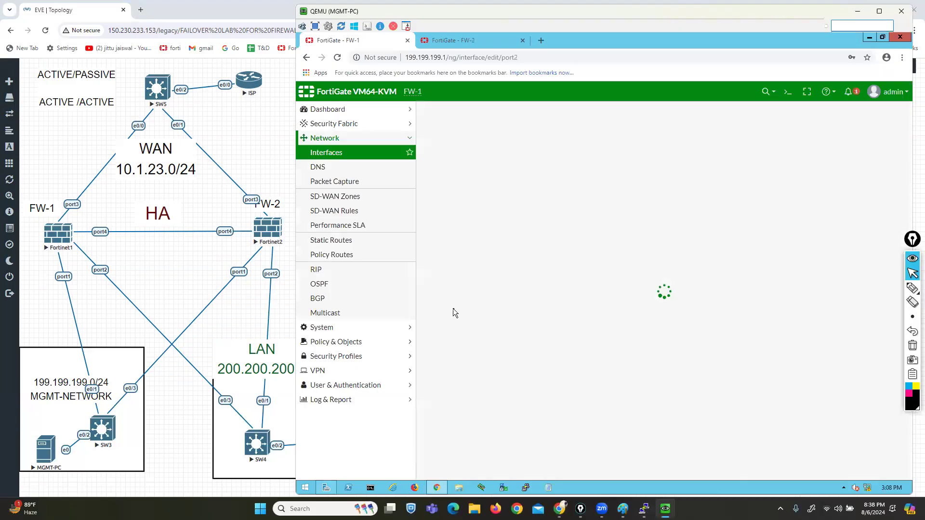
left_click(687, 472)
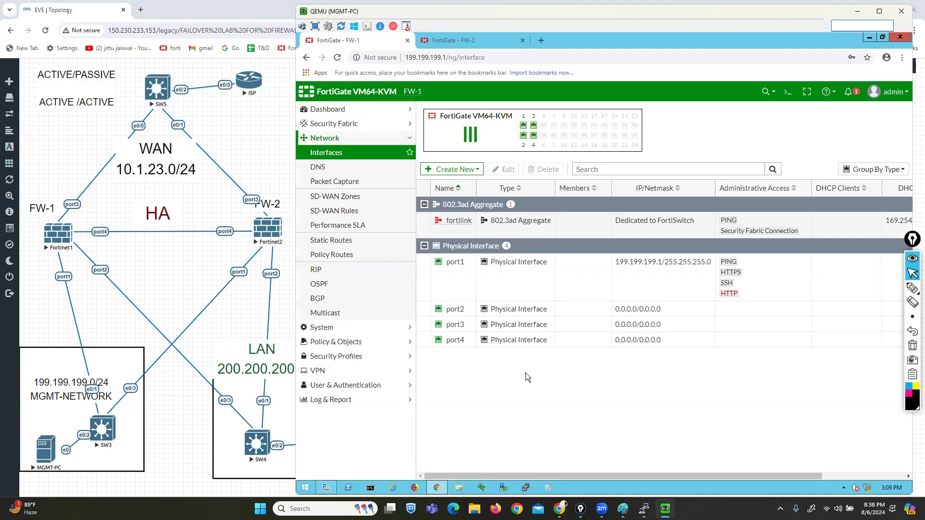
left_click(358, 110)
Step: Add the HA Status widget to FW-1's Status dashboard, showing HA Mode Standalone
left_click(320, 124)
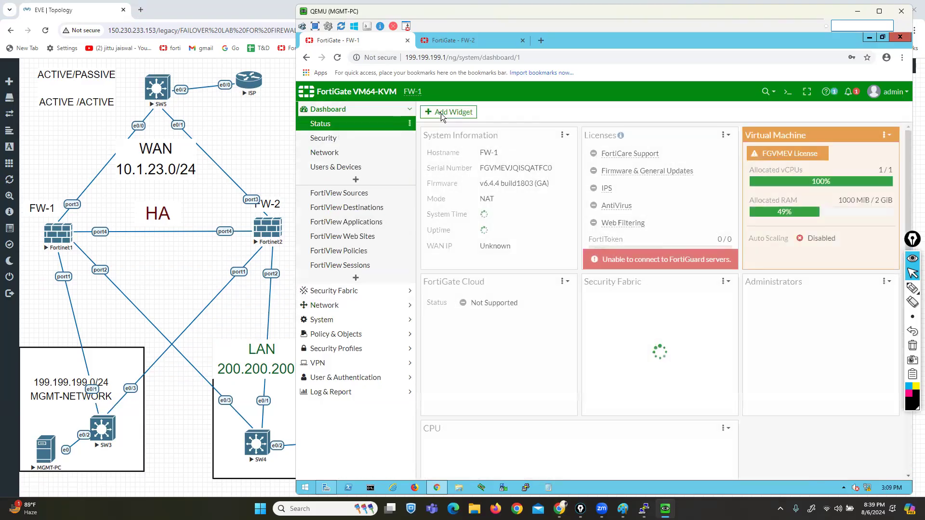
left_click(476, 115)
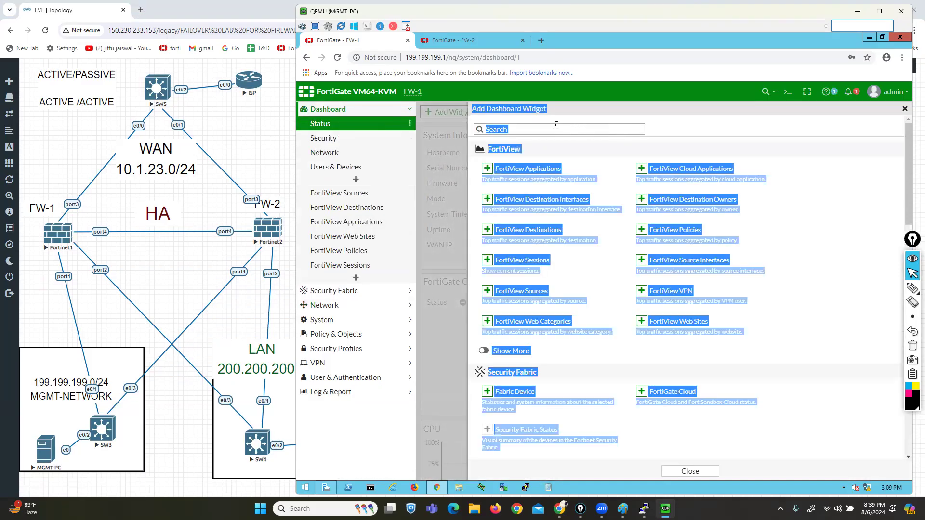
left_click(554, 129)
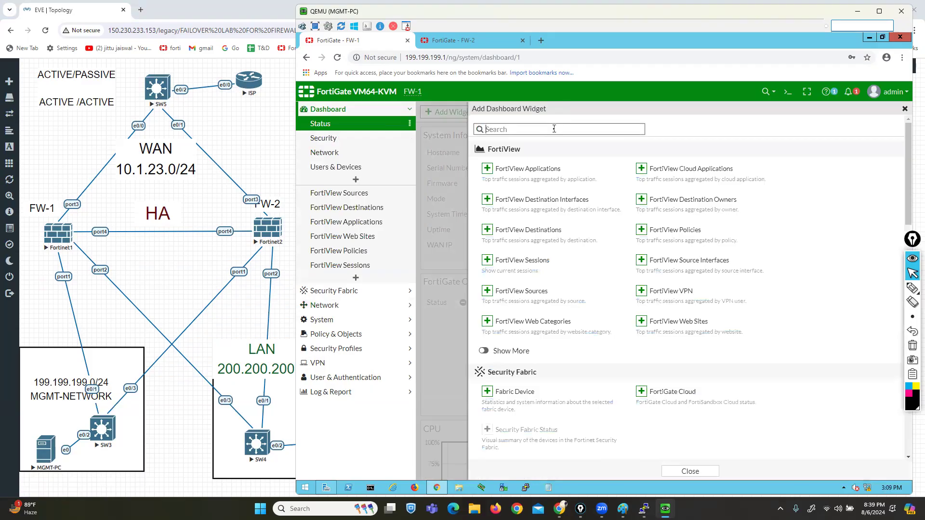
type("ha")
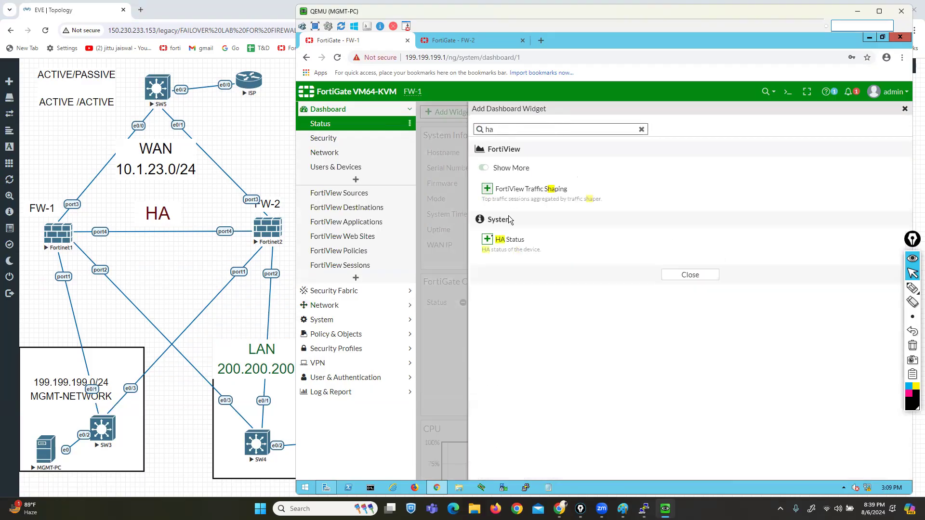
left_click(511, 299)
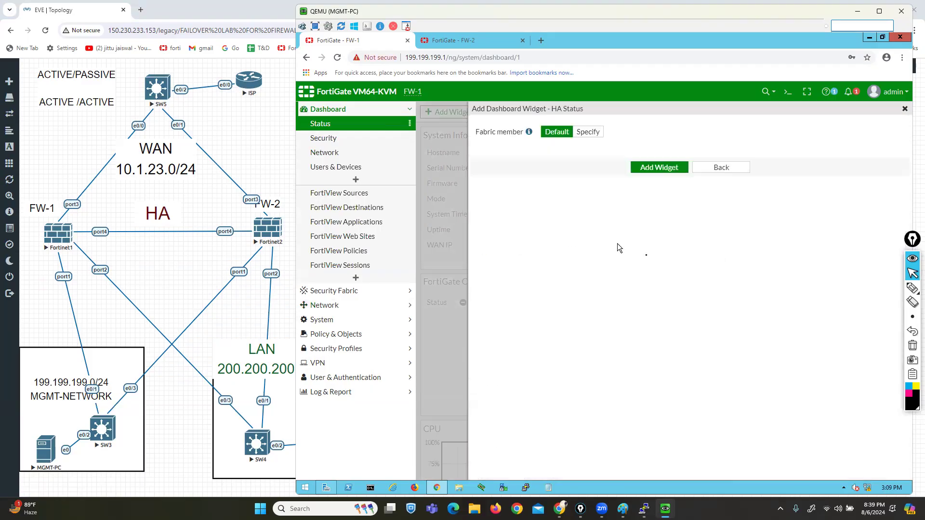
left_click(659, 167)
left_click(694, 274)
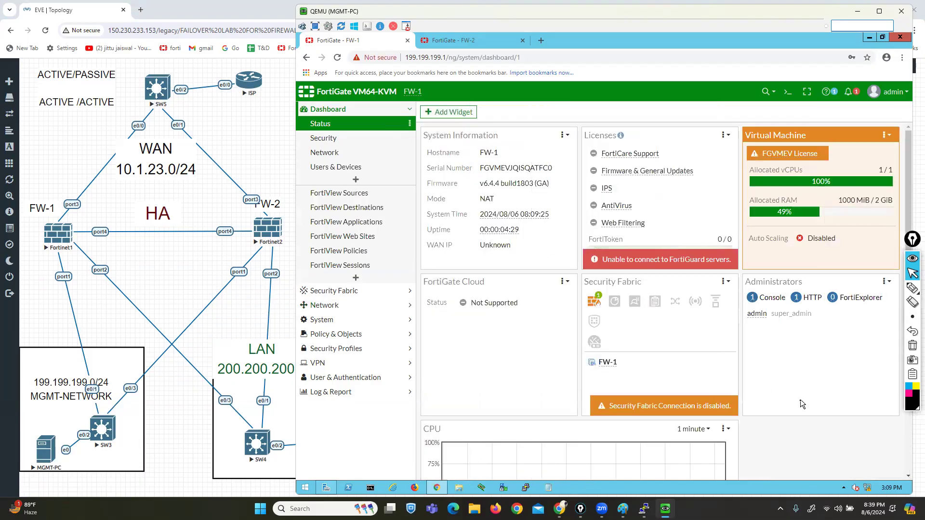
scroll(814, 440, "down", 6)
scroll(814, 440, "down", 3)
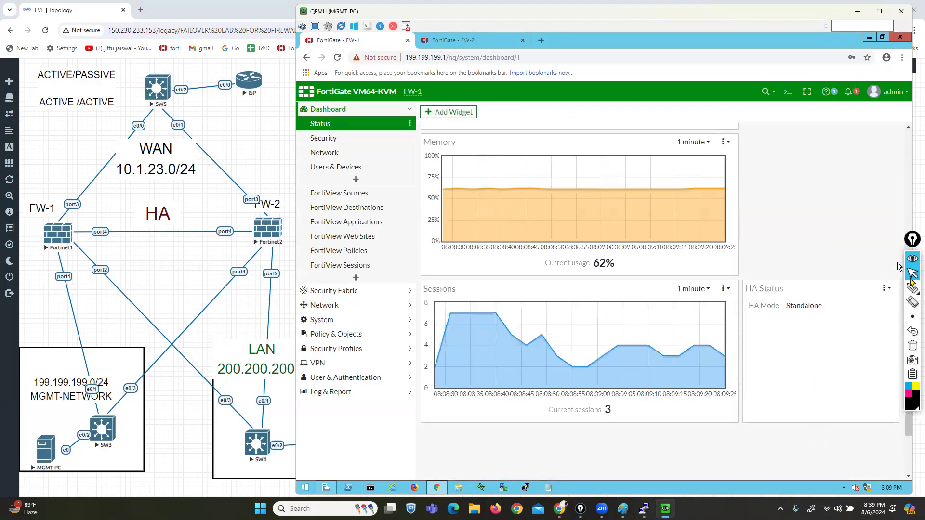
left_click(885, 291)
mouse_move(812, 274)
left_mouse_down()
mouse_move(731, 280)
mouse_move(738, 357)
mouse_move(865, 318)
mouse_move(817, 268)
left_mouse_up()
left_click(912, 274)
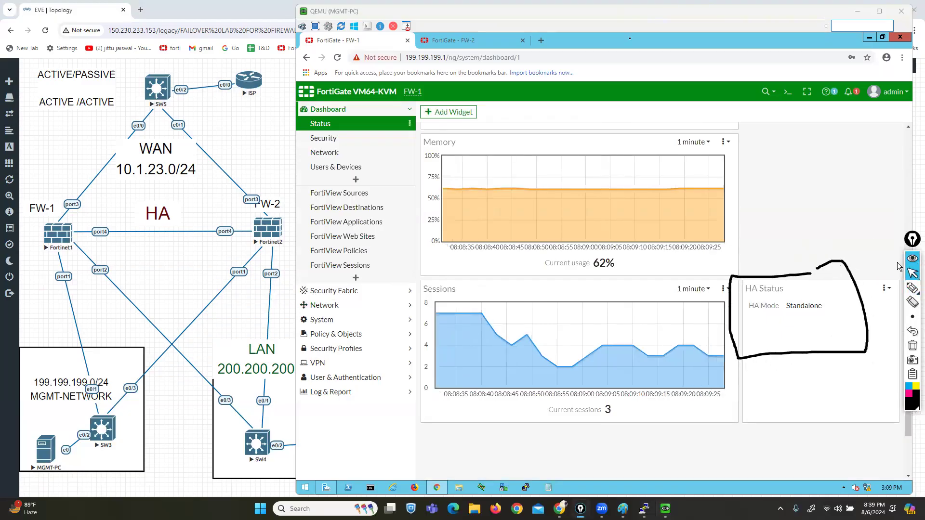
Step: On the FW-2 tab, add the HA Status widget to the dashboard, showing Standalone
left_click(462, 40)
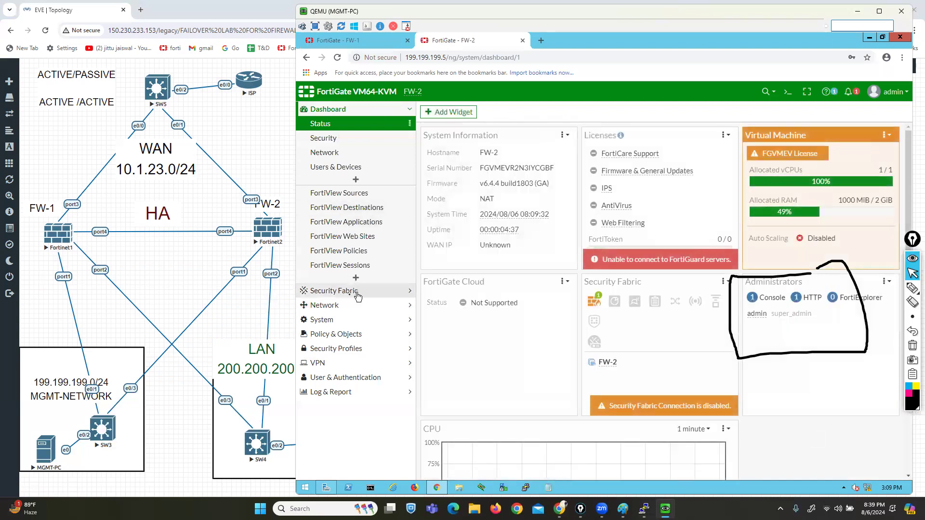
left_click(449, 112)
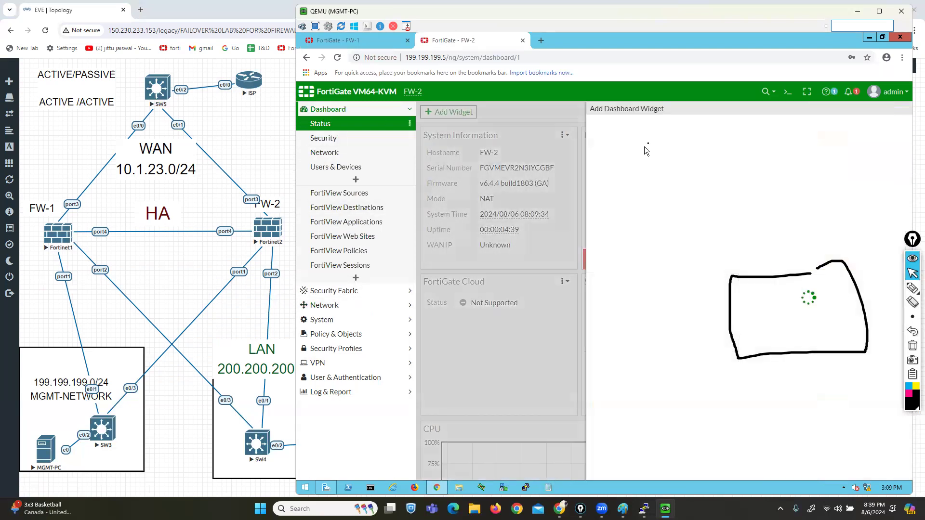
left_click(613, 129)
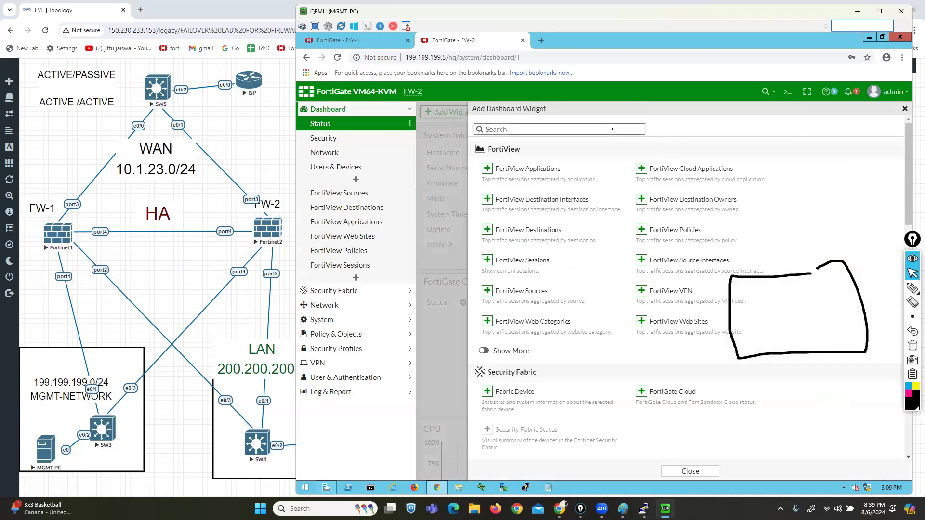
type("ja")
key("BackSpace")
key("BackSpace")
type("ha")
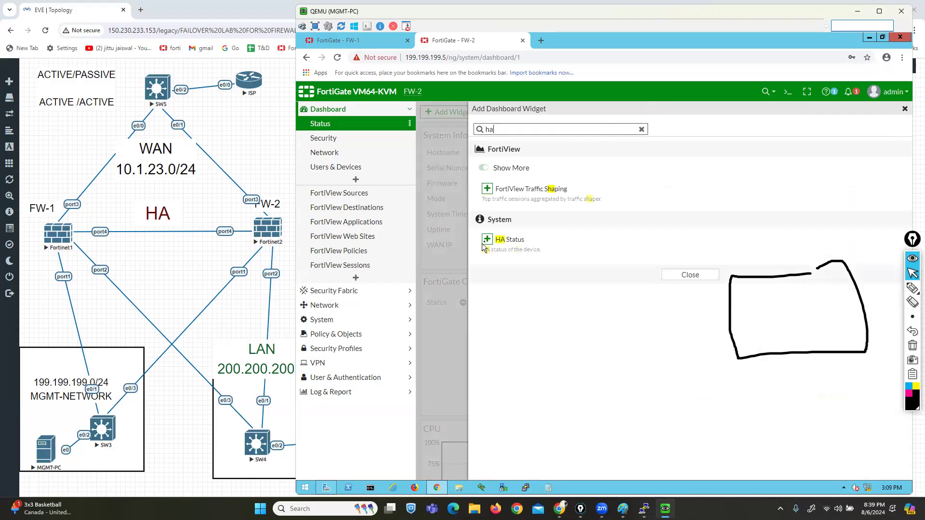
left_click(507, 240)
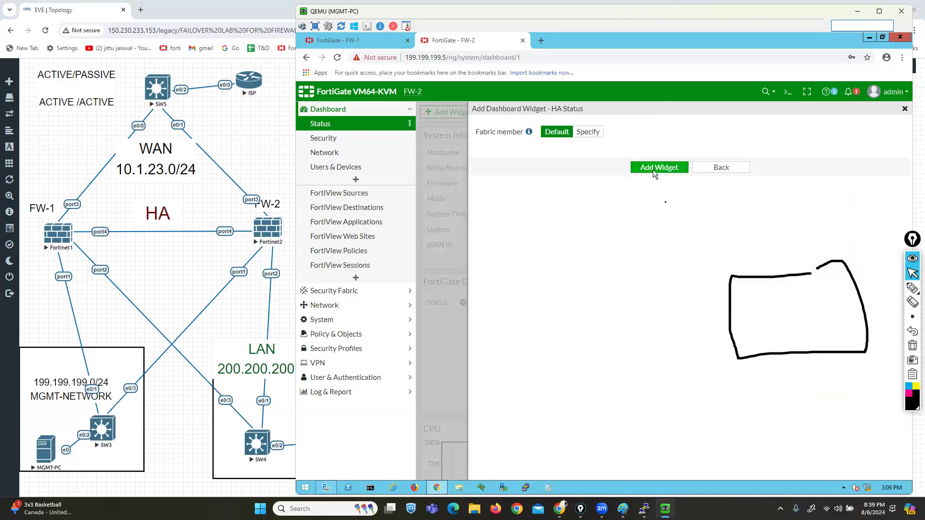
left_click(654, 168)
left_click(691, 273)
scroll(802, 435, "down", 5)
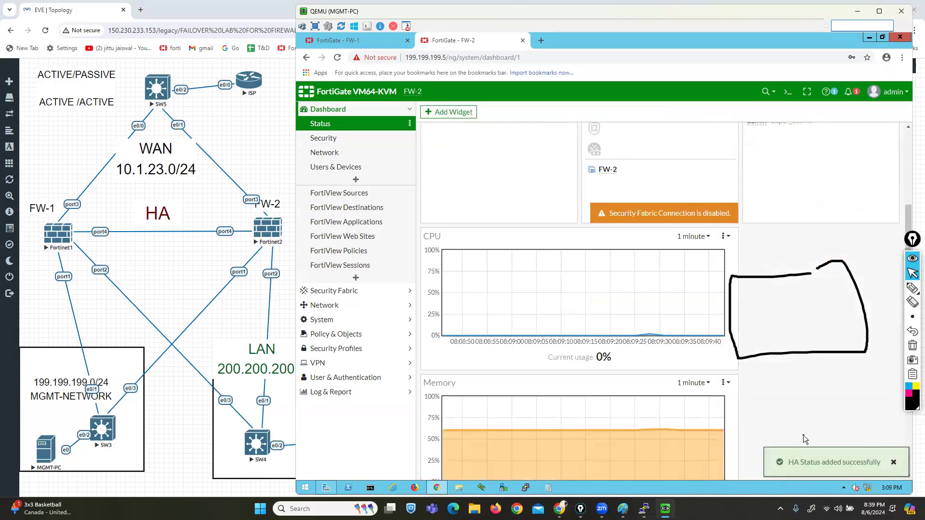
scroll(803, 435, "down", 5)
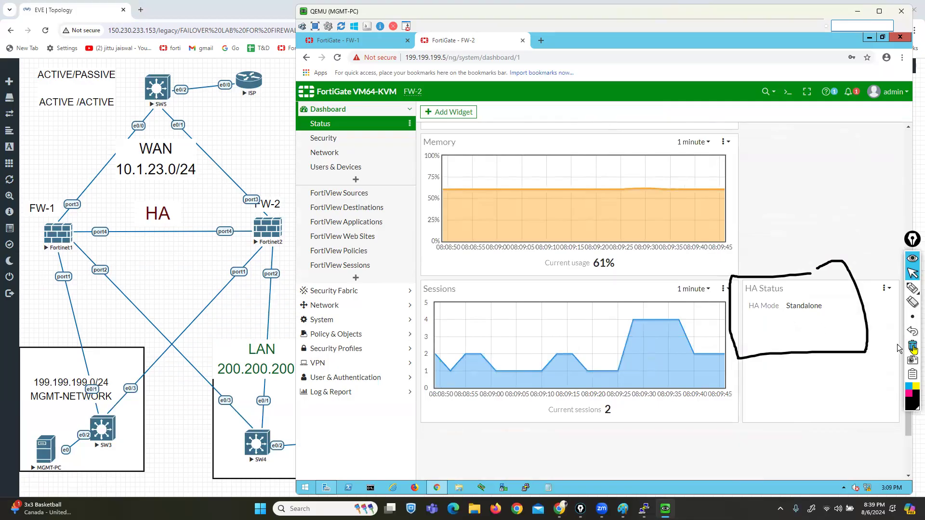
left_click(912, 345)
Step: Set FW-1's System > HA Mode to Active-Passive, revealing device priority 128
left_click(337, 40)
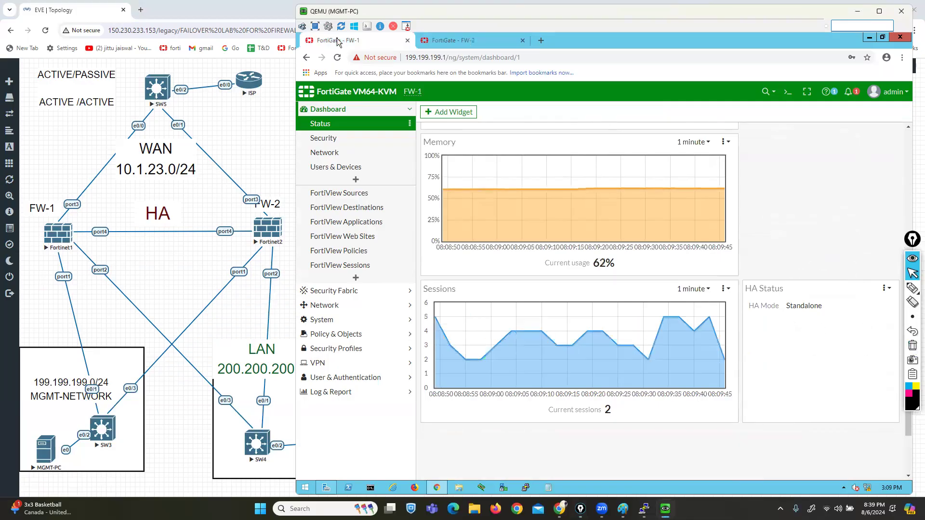
left_click(329, 323)
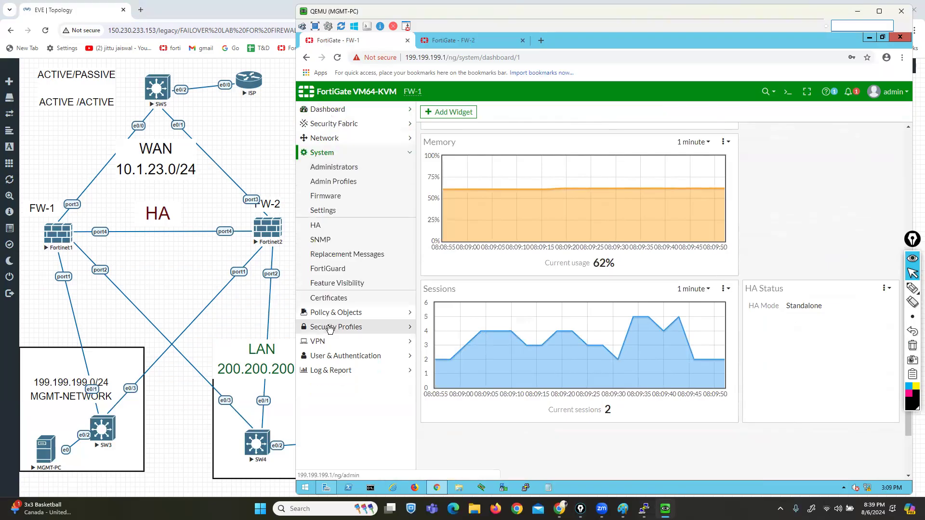
left_click(319, 226)
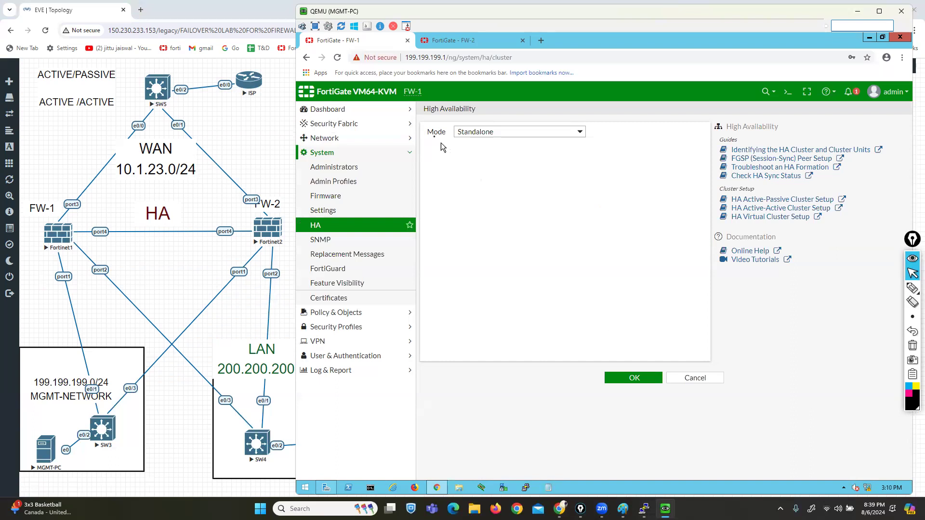
left_click_drag(427, 132, 443, 135)
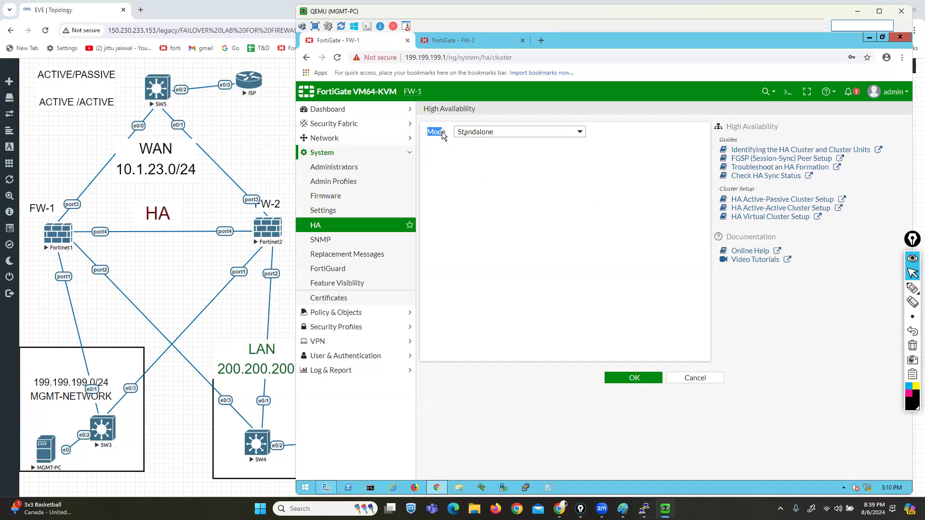
left_click(574, 133)
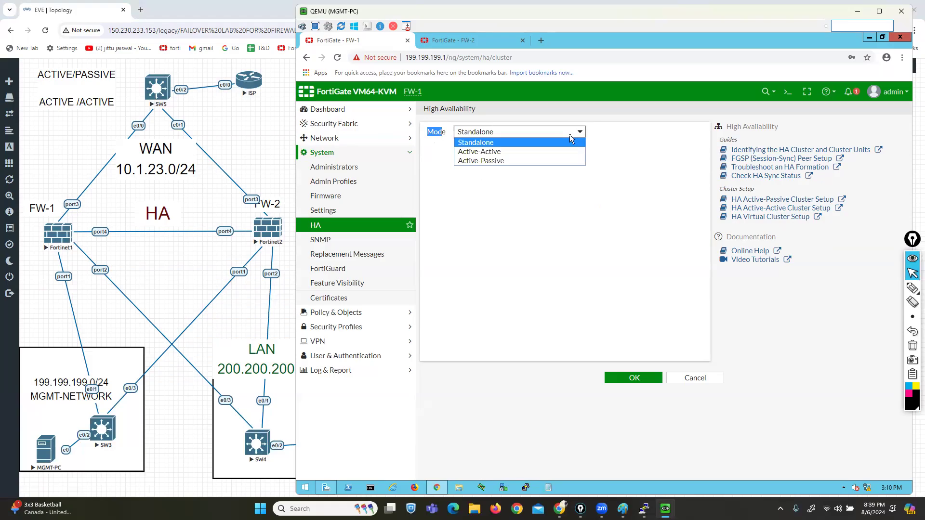
left_click(498, 161)
left_click_drag(432, 147, 474, 146)
mouse_move(482, 147)
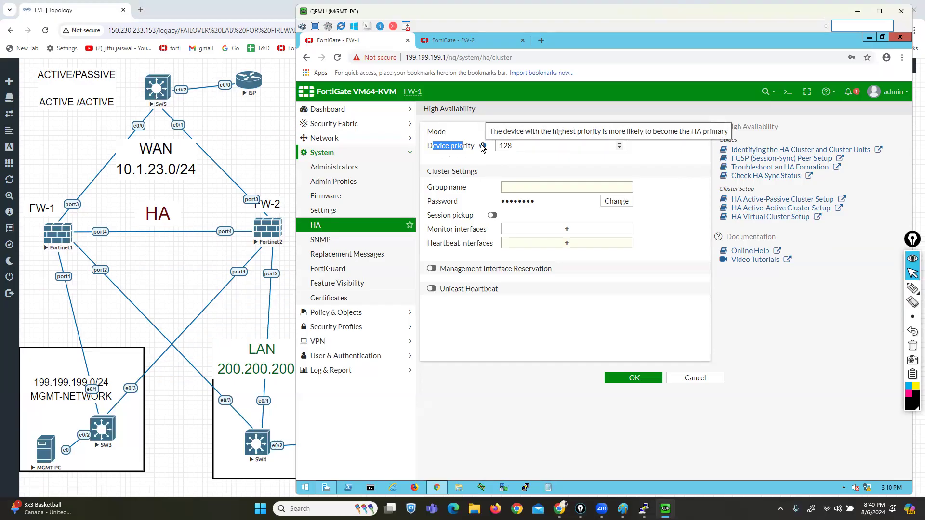
double_click(497, 147)
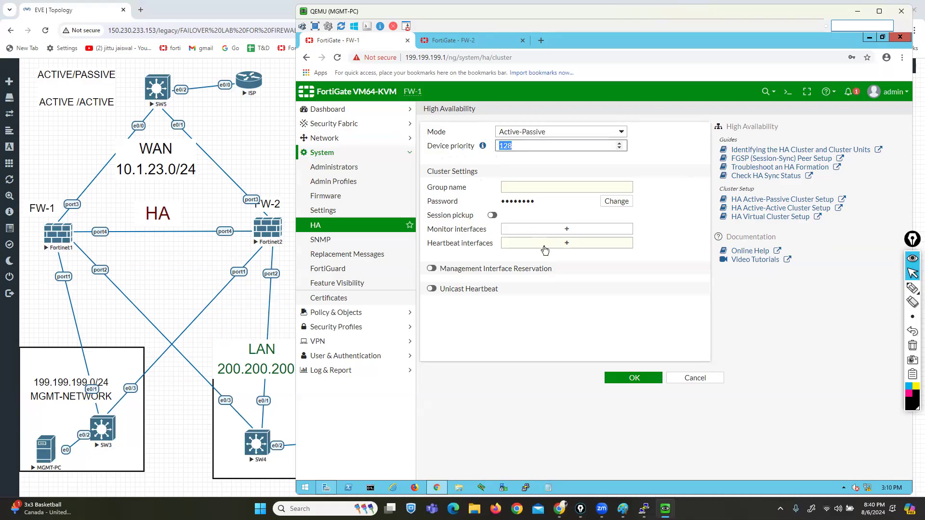
type("150")
left_click_drag(433, 171, 478, 170)
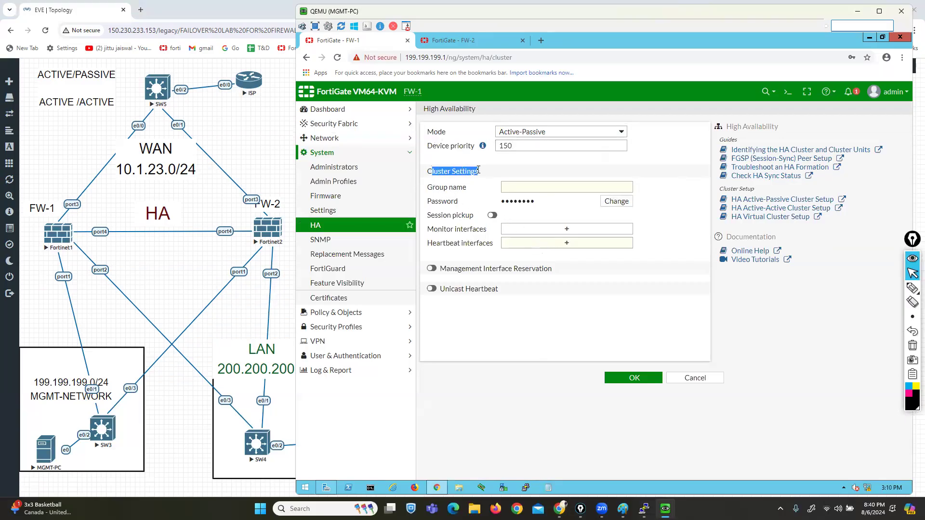
left_click_drag(427, 188, 466, 189)
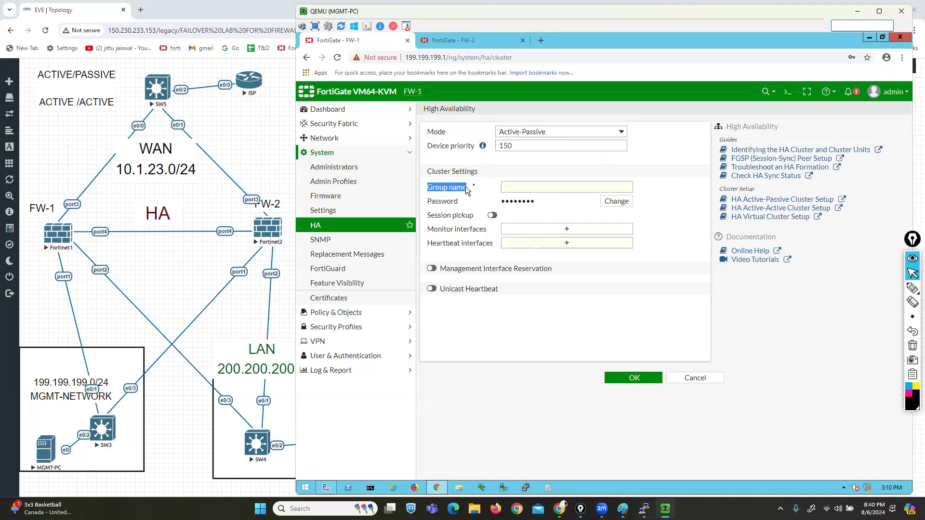
left_click(552, 188)
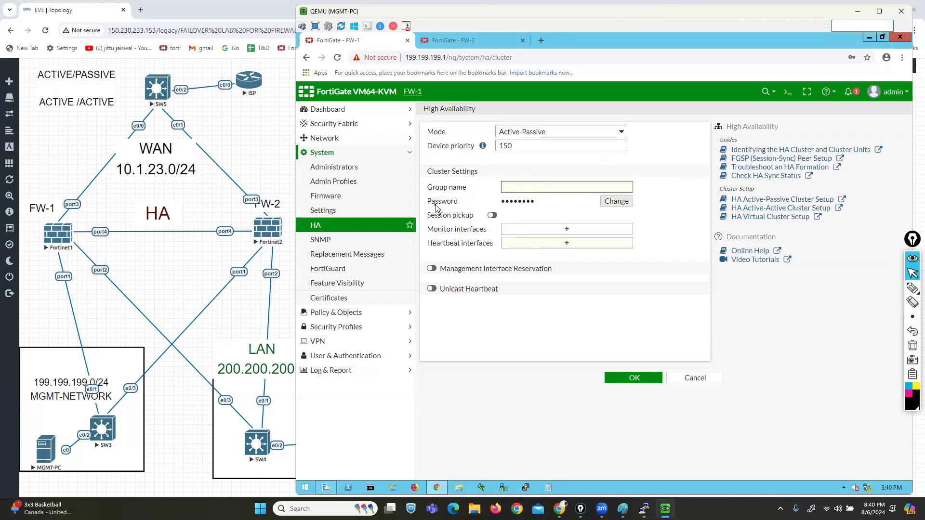
left_click_drag(431, 202, 459, 203)
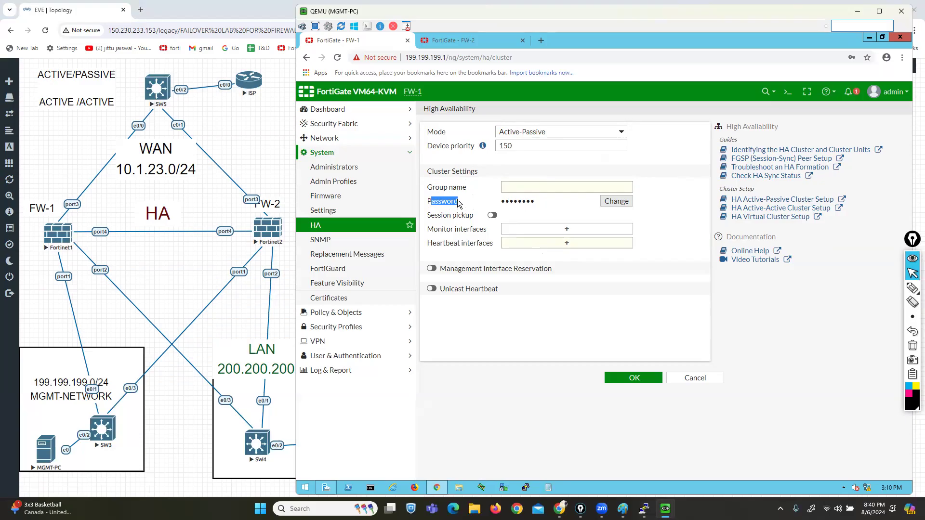
left_click_drag(427, 215, 464, 219)
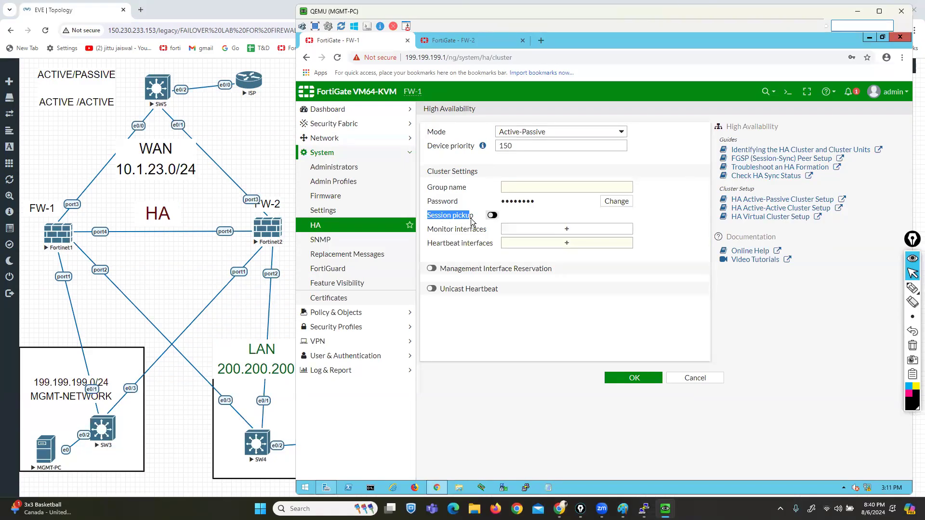
left_click(505, 215)
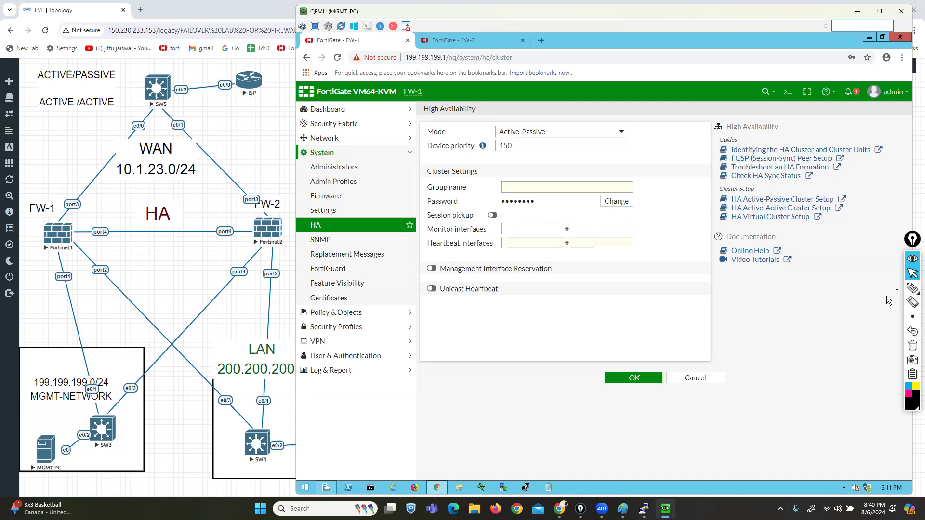
left_click(912, 288)
mouse_move(264, 436)
left_mouse_down()
mouse_move(65, 217)
mouse_move(149, 48)
left_mouse_up()
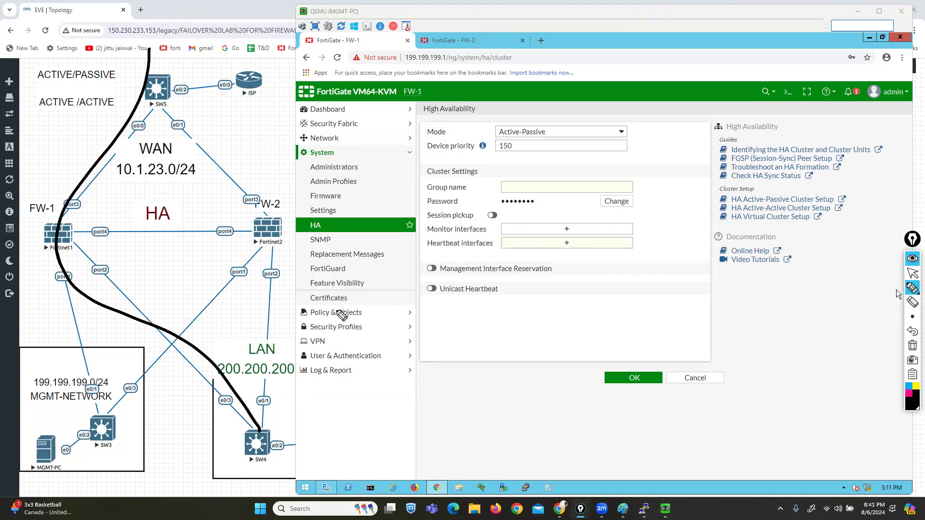
left_click_drag(99, 241, 264, 240)
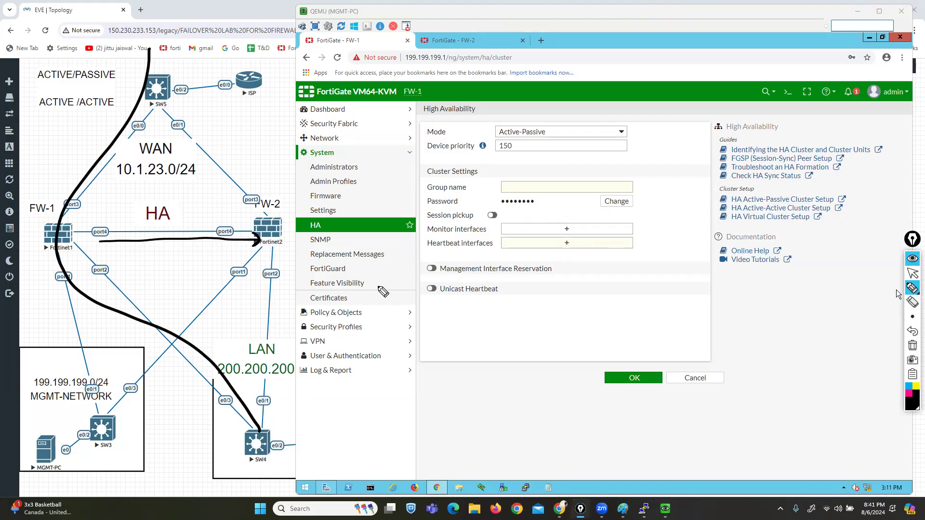
left_click_drag(420, 225, 499, 225)
left_click(913, 345)
left_click(913, 273)
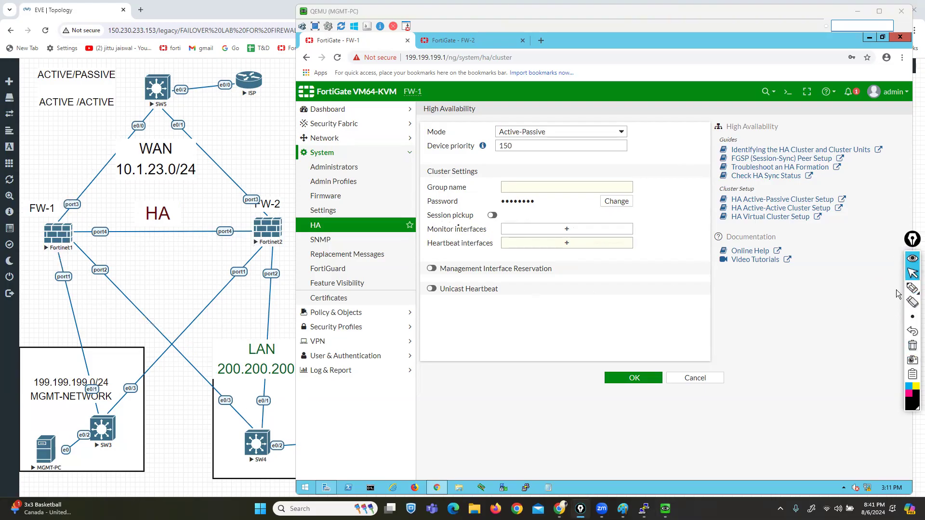
Step: Leave Monitor interfaces empty and select port4 as FW-1's HA heartbeat interface
left_click(567, 231)
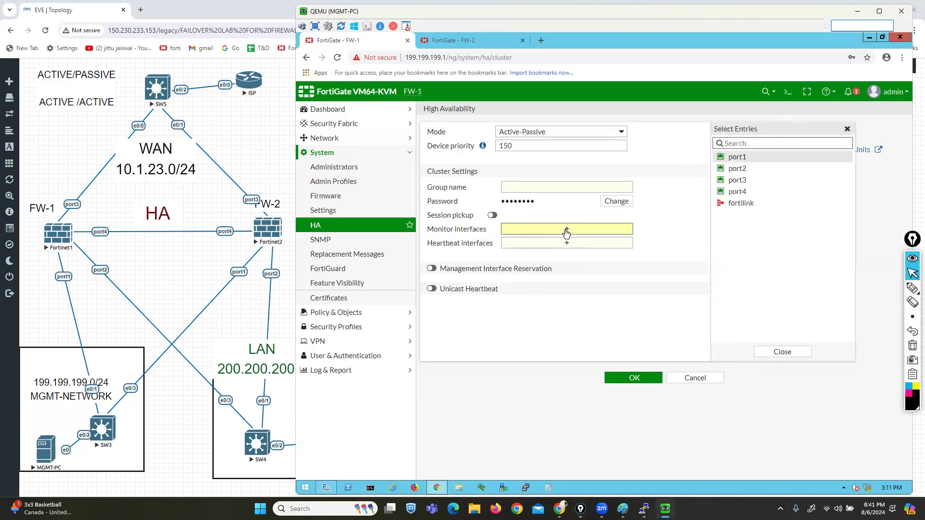
left_click(737, 179)
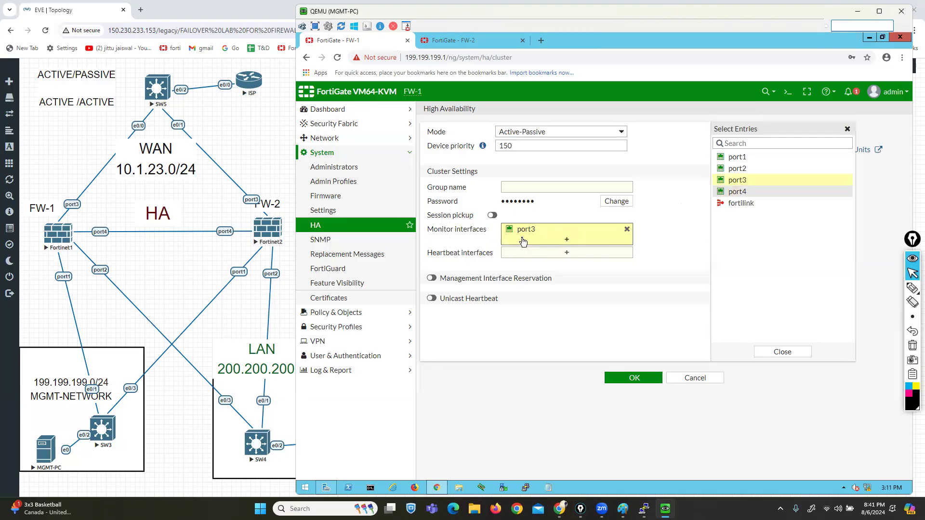
left_click(627, 229)
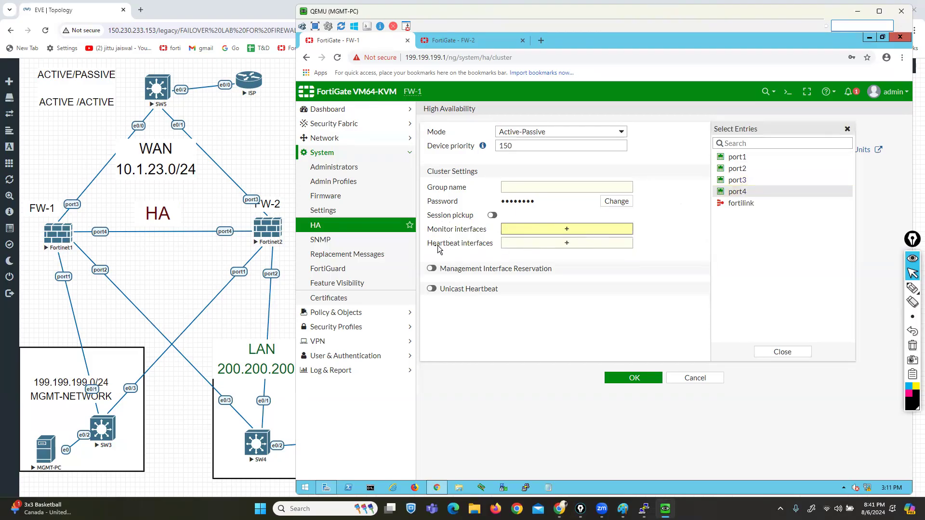
left_click_drag(427, 247, 477, 248)
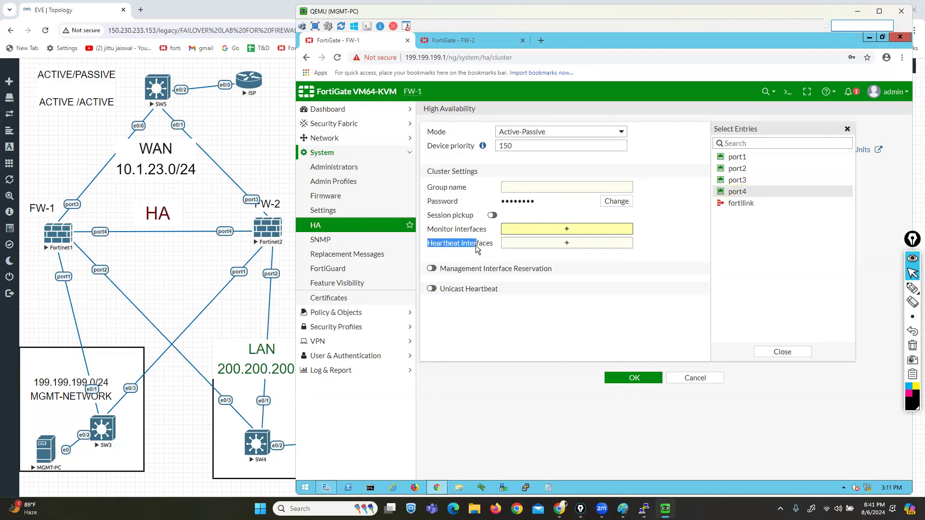
left_click(565, 245)
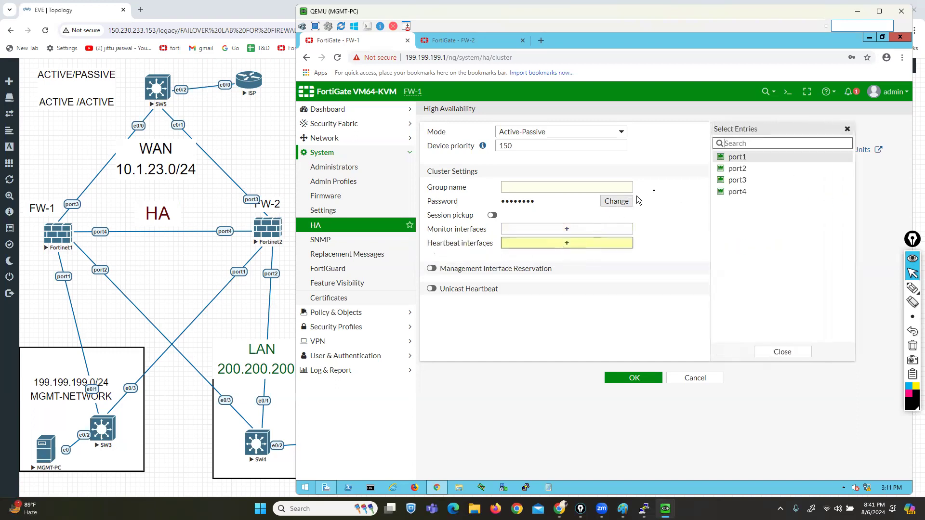
left_click(738, 194)
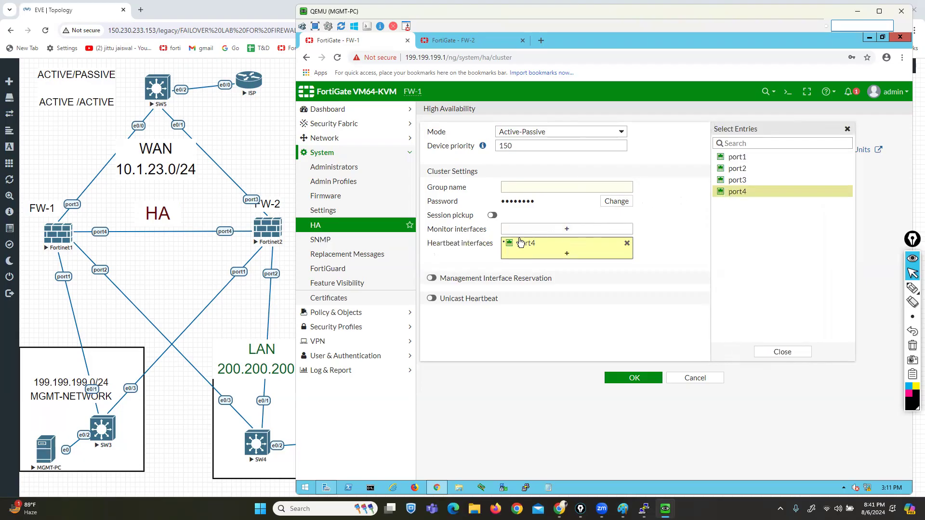
mouse_move(522, 246)
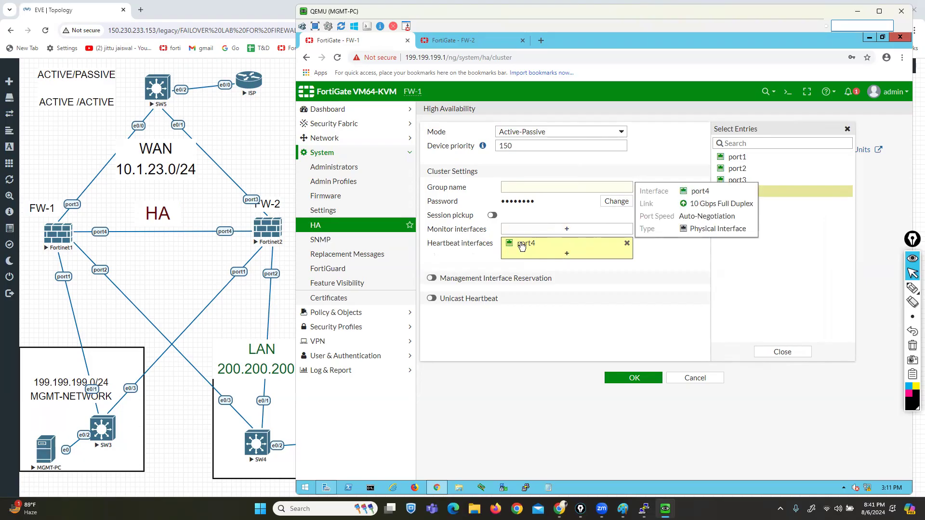
left_click(649, 261)
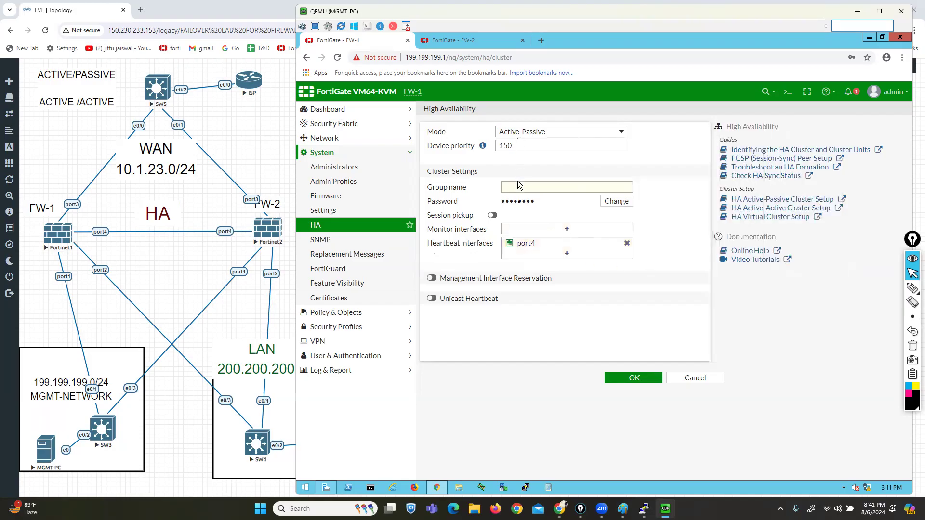
left_click(520, 247)
left_click(666, 305)
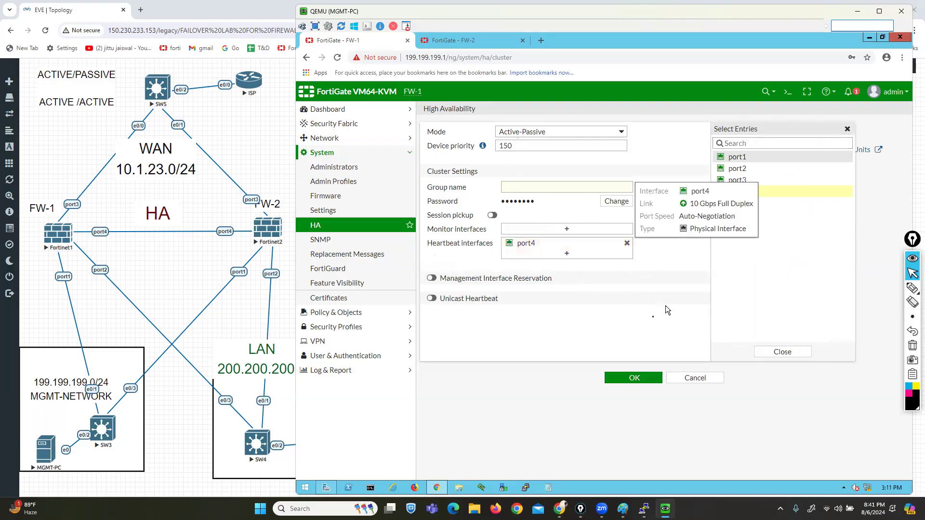
left_click(588, 255)
mouse_move(739, 187)
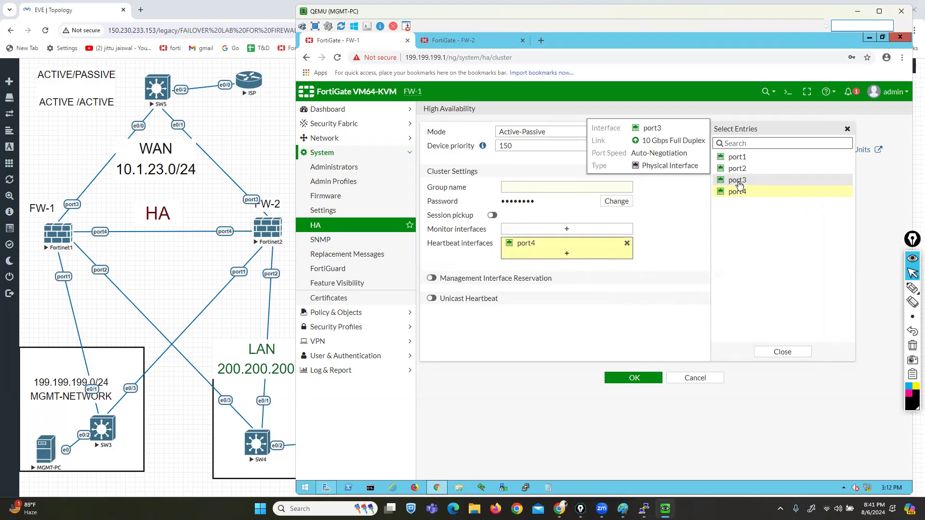
Step: Add port3 as a second heartbeat interface and highlight the Heartbeat Interface Priority section
left_click(739, 185)
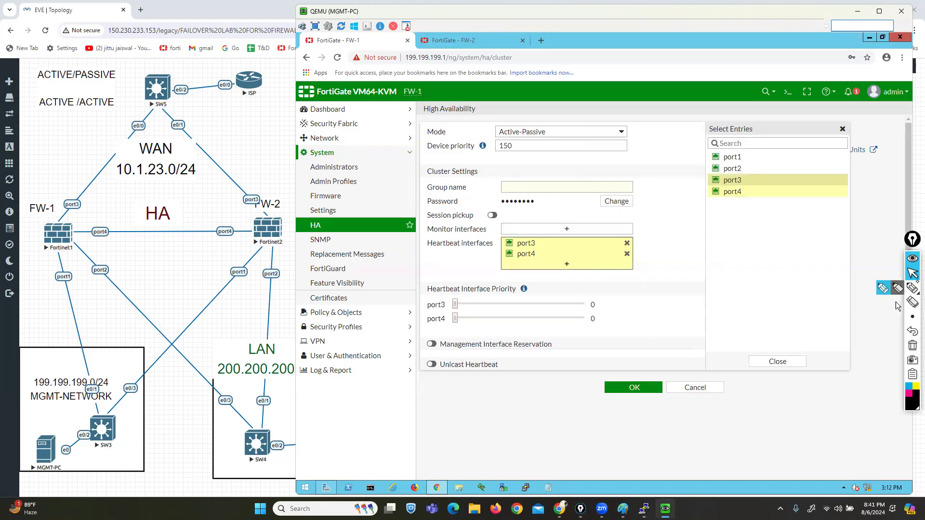
left_click(881, 290)
left_click(897, 289)
mouse_move(520, 278)
left_mouse_down()
mouse_move(534, 279)
mouse_move(534, 294)
left_mouse_up()
left_click_drag(428, 278, 419, 297)
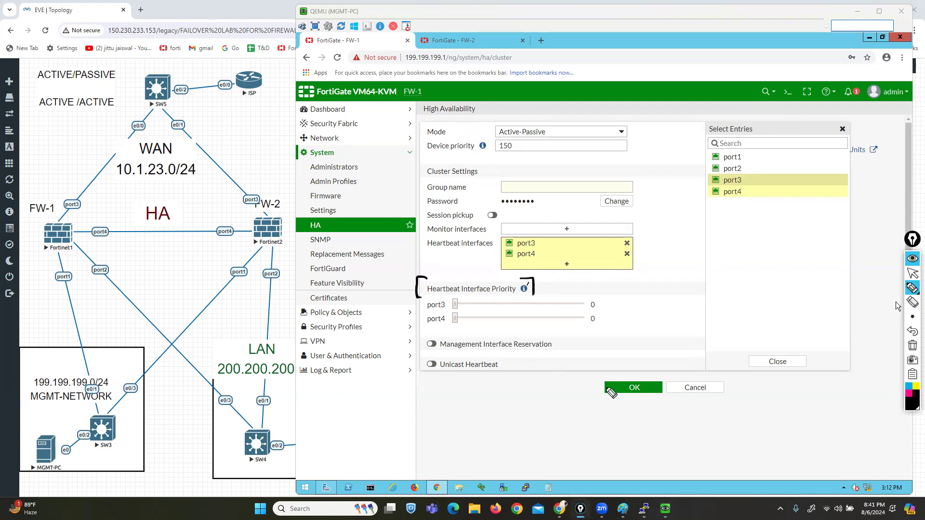
left_click(913, 273)
left_click(643, 297)
mouse_move(524, 287)
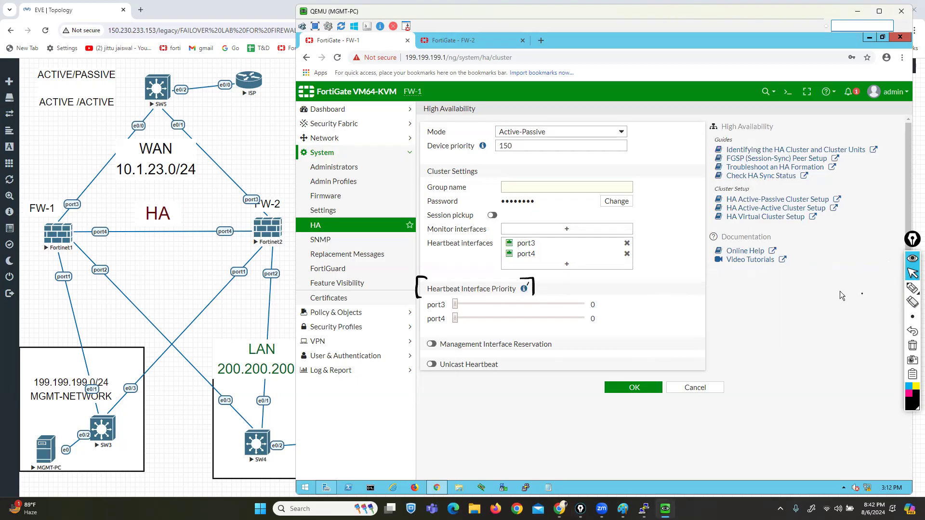
Step: Set port3 and port4 heartbeat priorities to 224 and 93, then cancel the HA changes
left_click(912, 341)
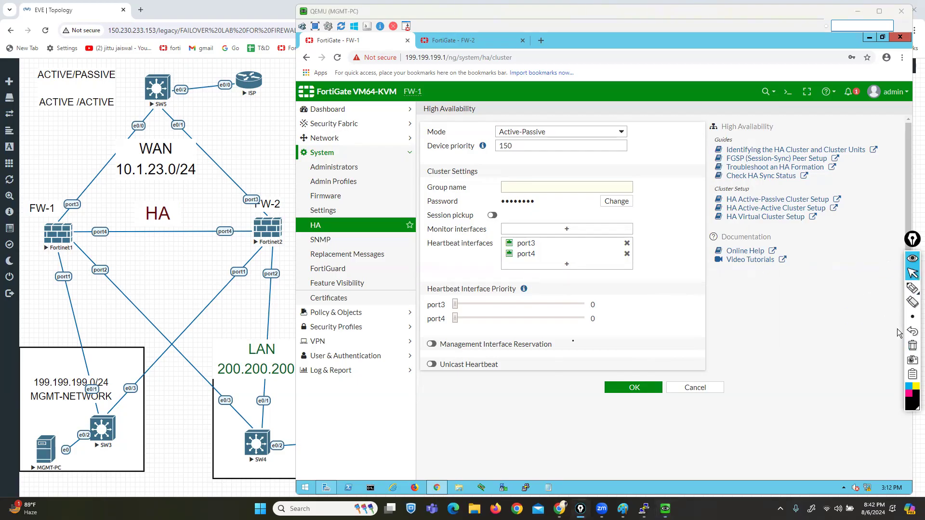
left_click_drag(454, 305, 512, 306)
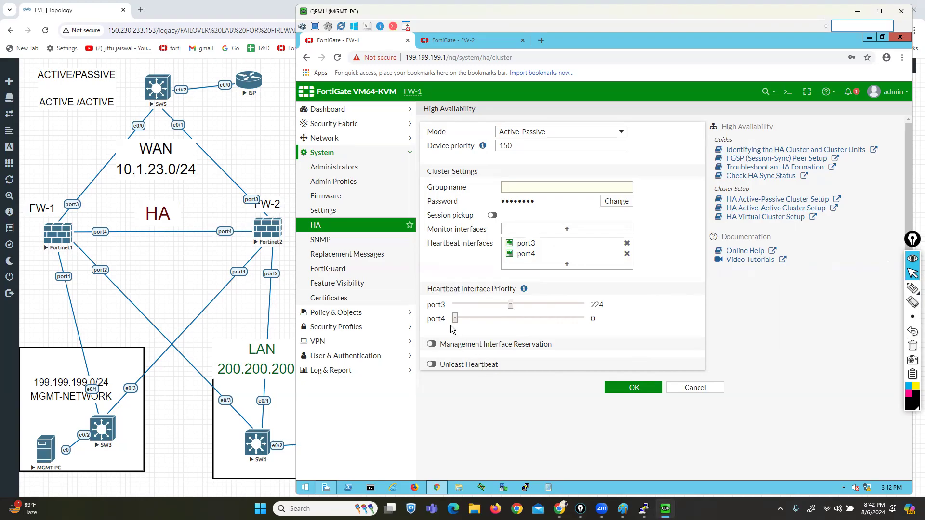
left_click_drag(455, 318, 478, 318)
left_click(693, 389)
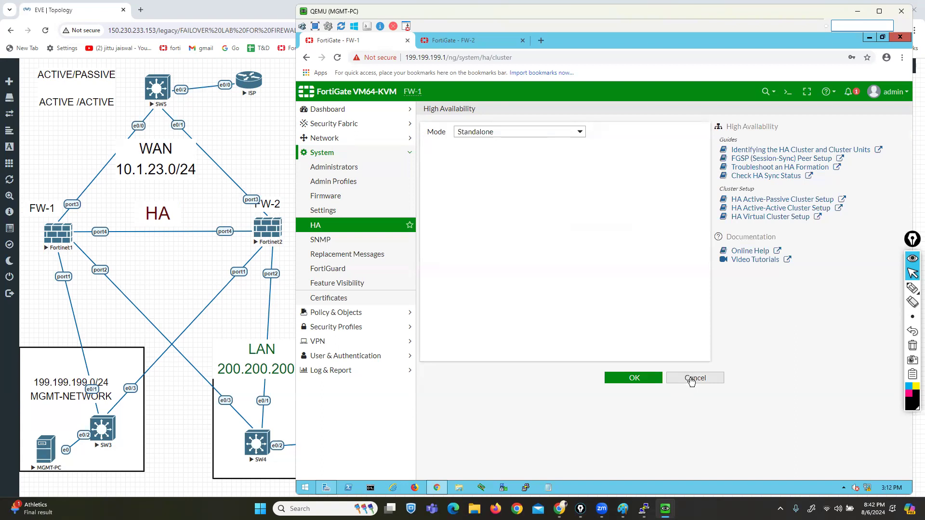
Step: Log in to the FW-1 console and set HA mode to a-p under config system ha
mouse_move(644, 509)
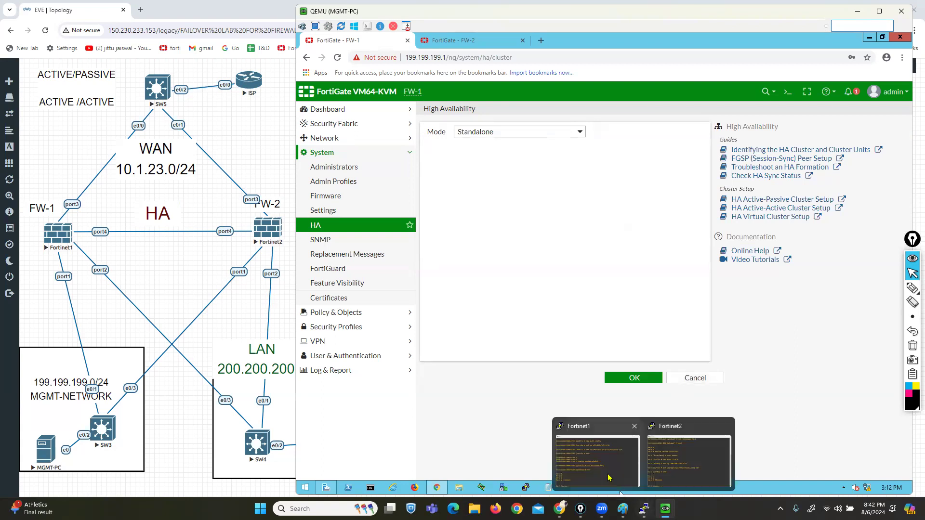
left_click(590, 482)
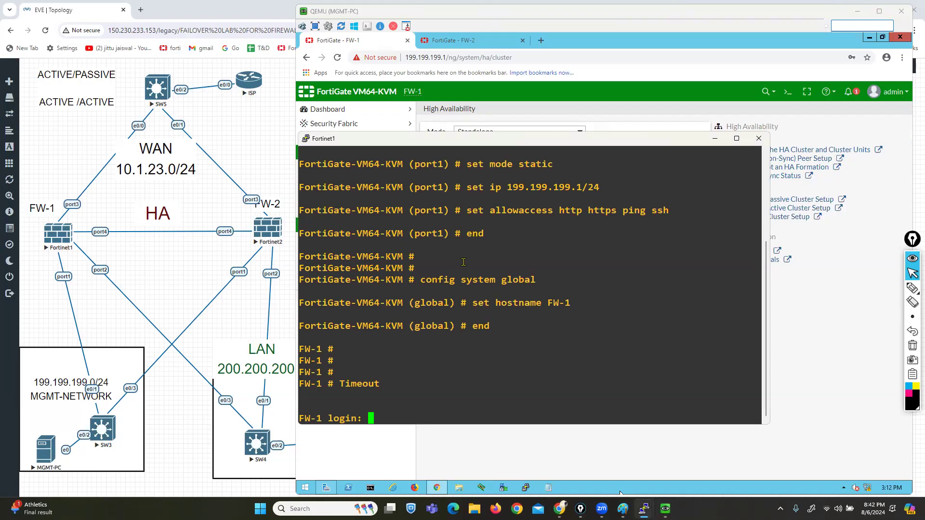
type("admin")
key("Return")
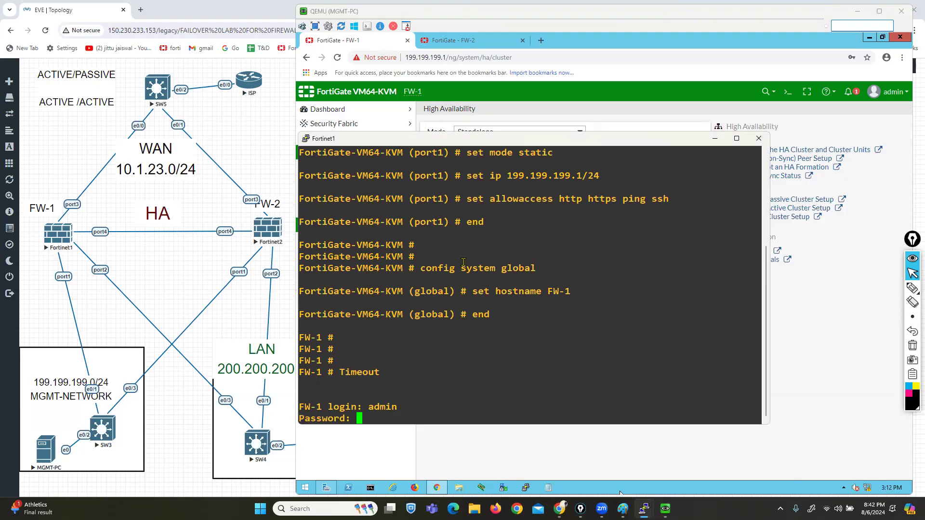
key("Return")
key("Return")
key("Return")
key("Return")
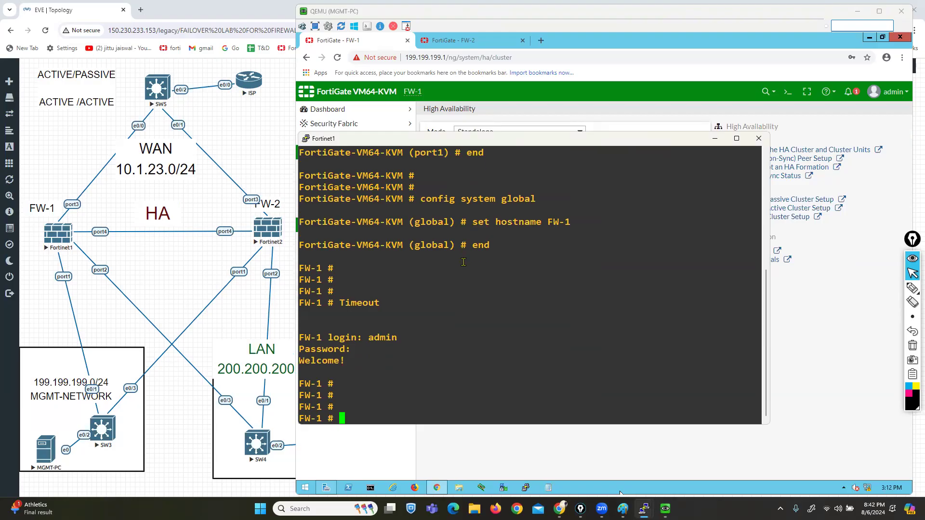
type("config system ha")
key("Return")
type("set mode")
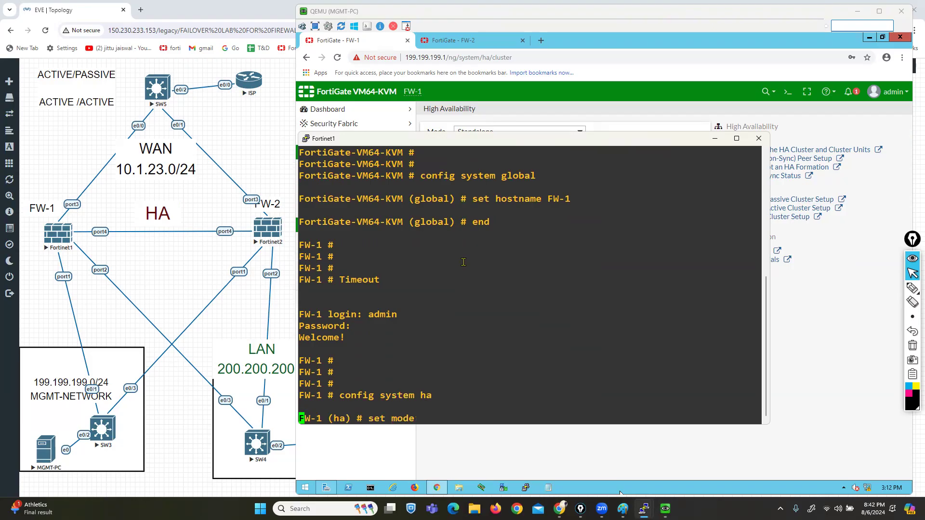
key("question")
mouse_move(305, 394)
left_mouse_down()
mouse_move(320, 395)
mouse_move(314, 384)
left_mouse_up()
left_click(462, 417)
type("a-p")
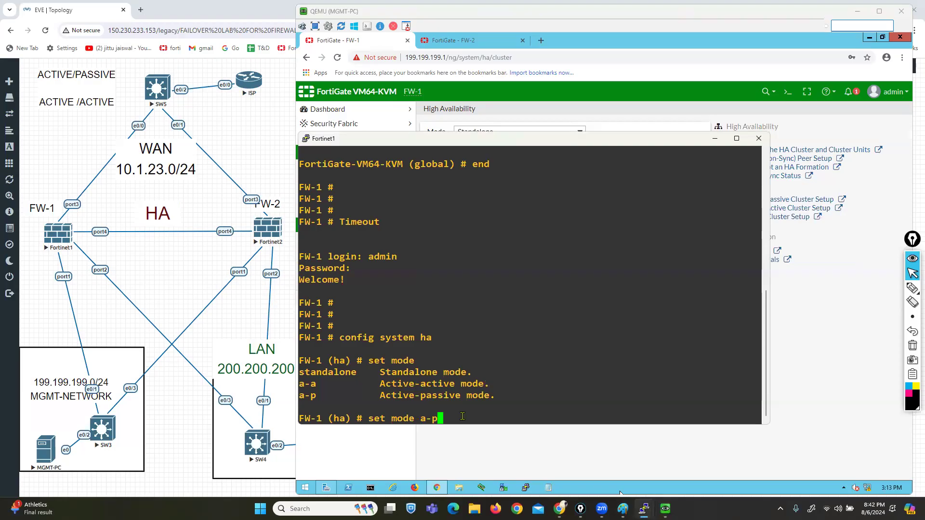
key("Return")
Step: Set HA group-name GR1, priority 175, and enable session pickup and override
type("set ")
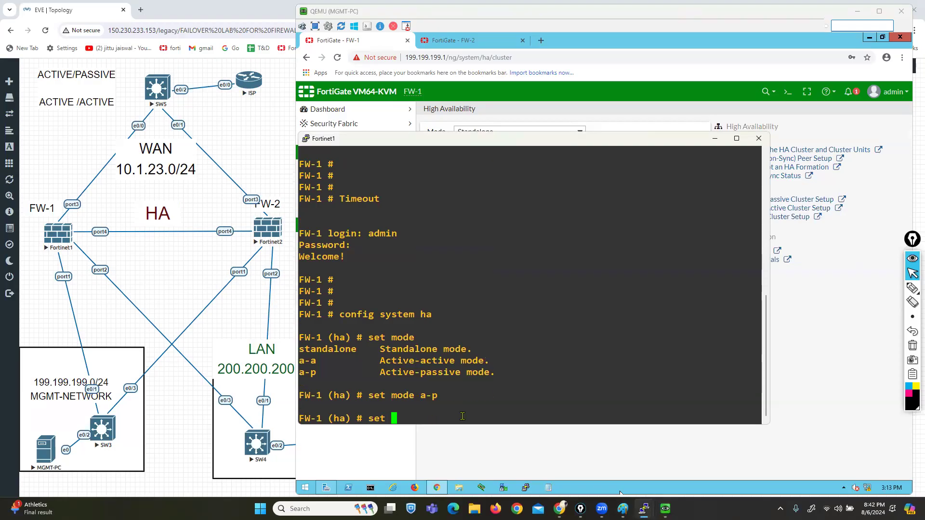
type("group-name GR1")
key("Return")
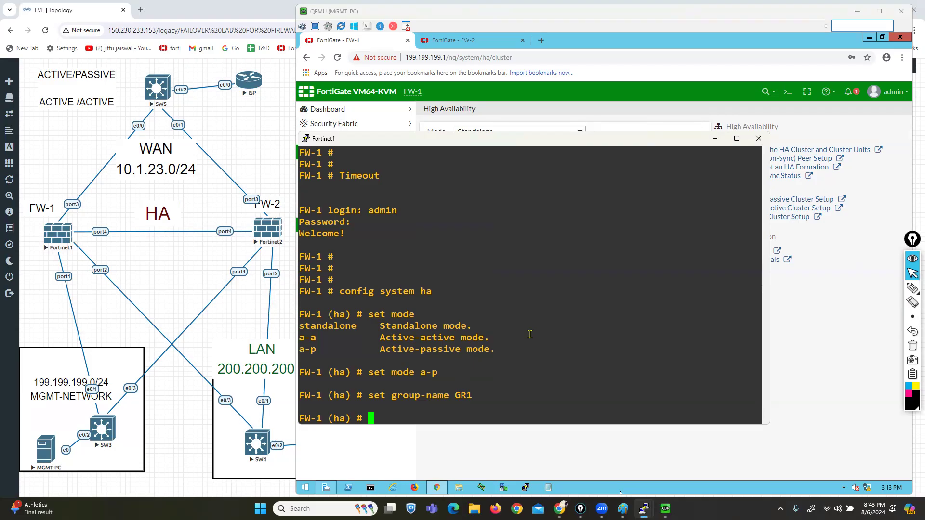
type("set priority ")
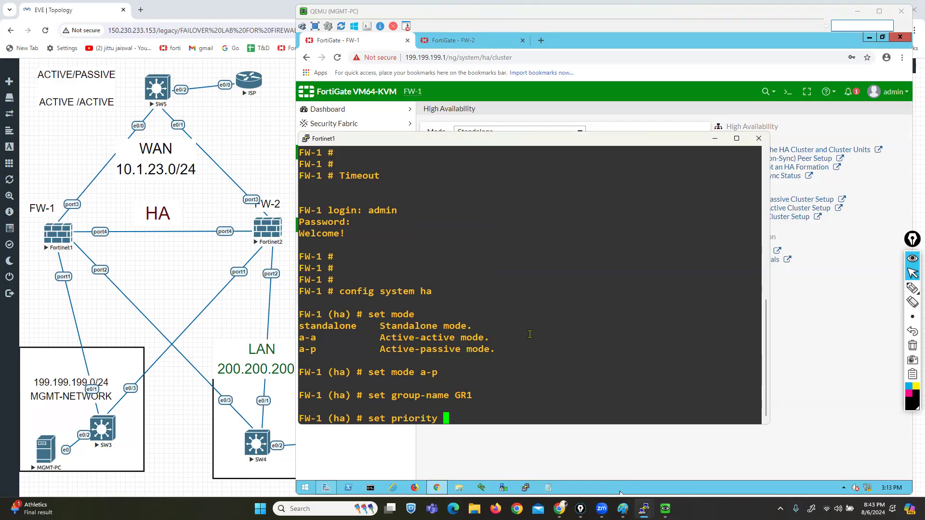
type("175")
key("Return")
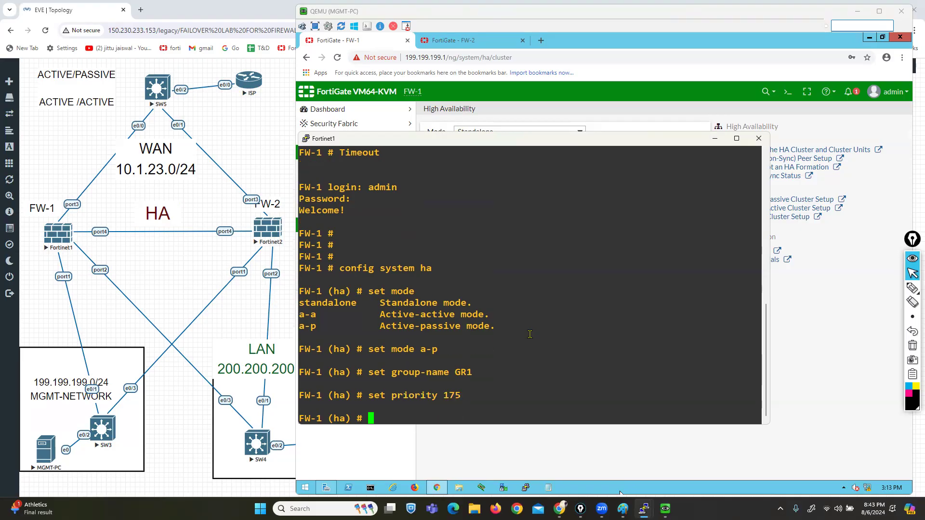
type("set session-sync-dev")
key("Tab")
type("enable")
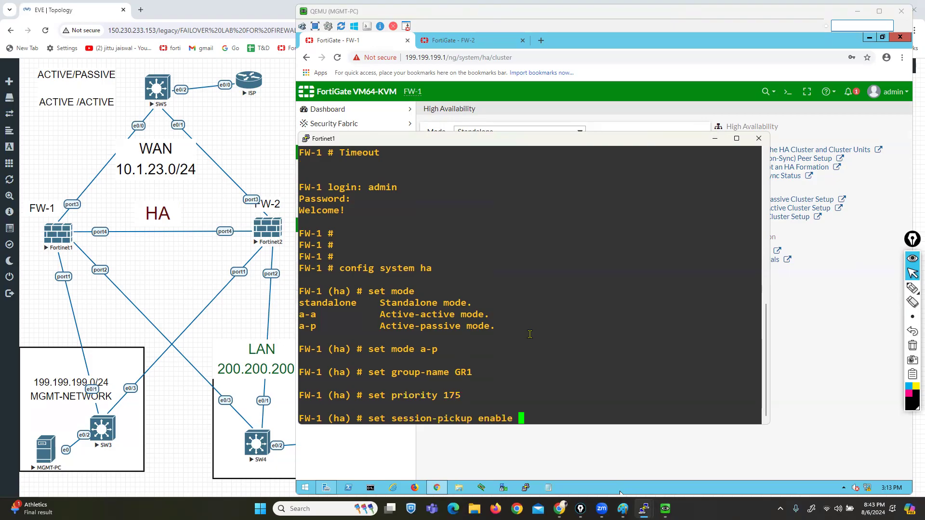
key("Return")
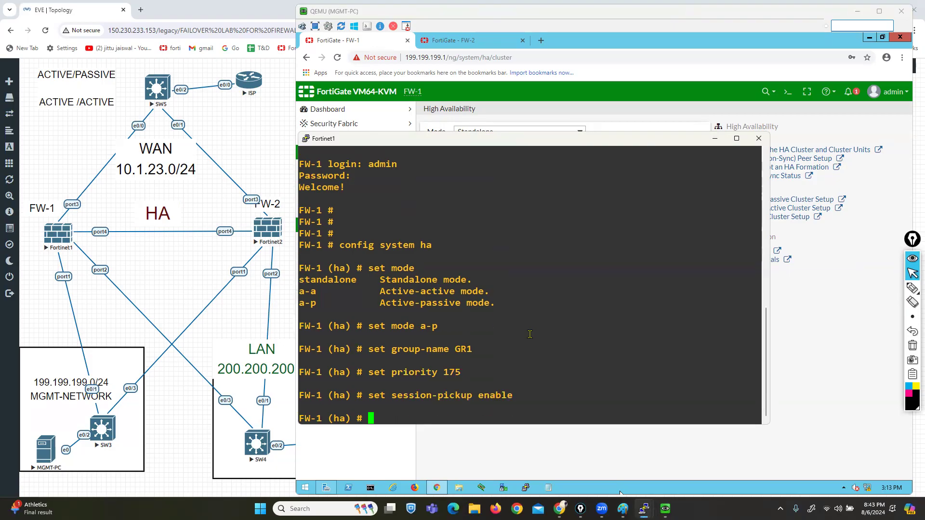
type("set override enable")
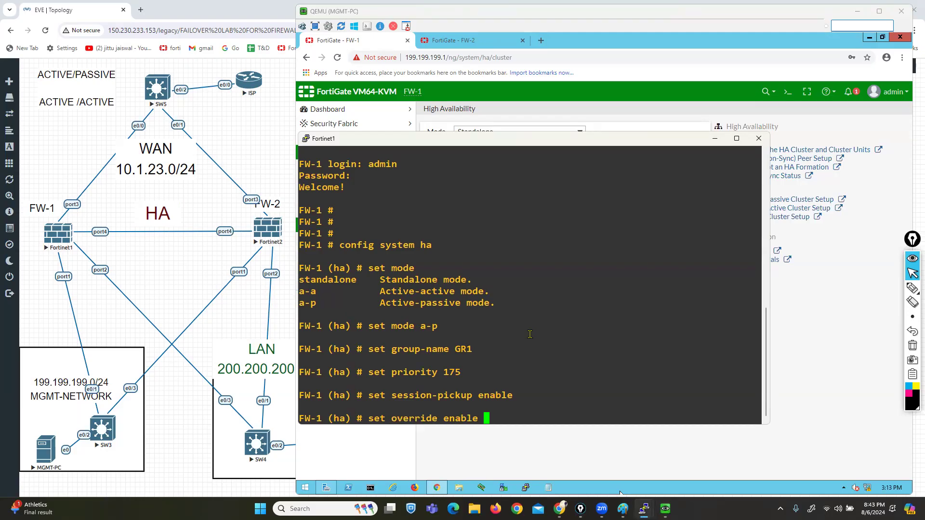
key("Return")
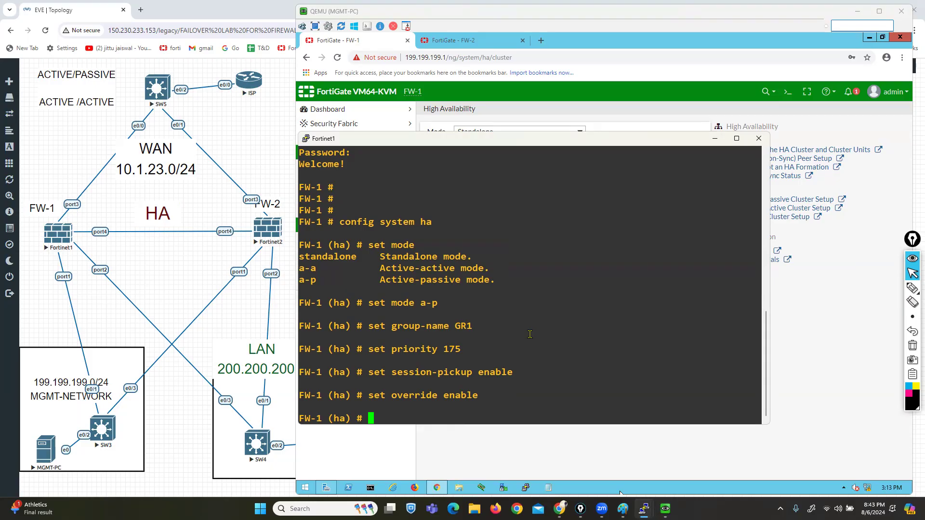
Step: Set the heartbeat device to port4 with priority 135 and save with end
type("ser")
key("Left")
key("Left")
type("t hbdev")
type("p")
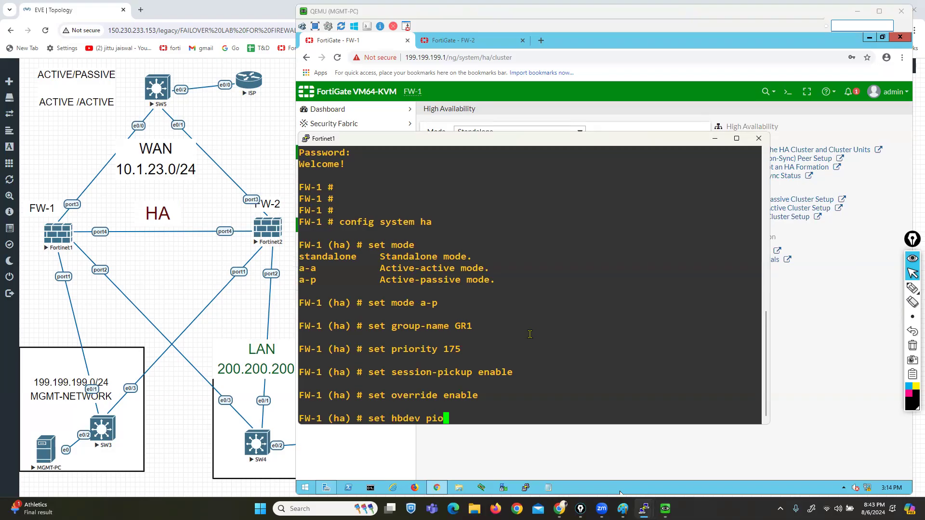
type("ort4 135 port3 ")
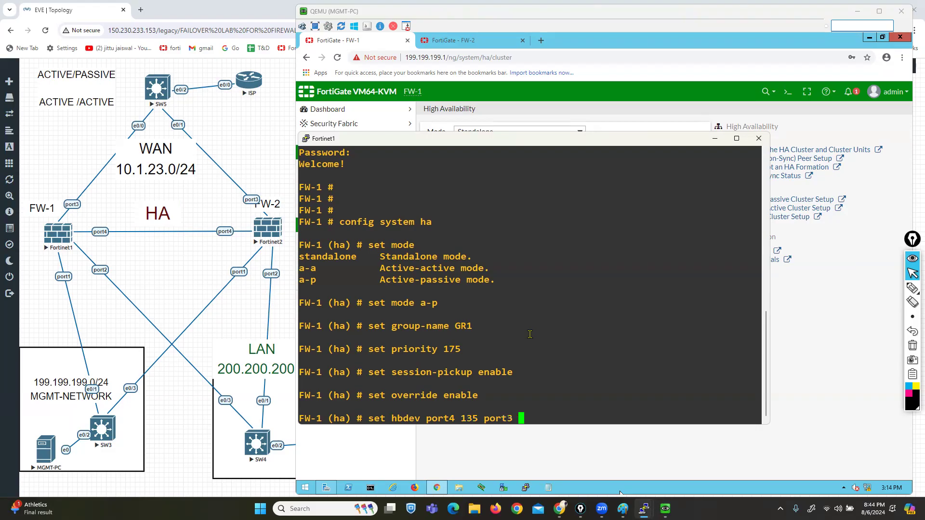
type("120")
key("BackSpace")
key("BackSpace")
key("BackSpace")
key("BackSpace")
key("BackSpace")
key("BackSpace")
key("BackSpace")
key("BackSpace")
key("BackSpace")
key("BackSpace")
key("Return")
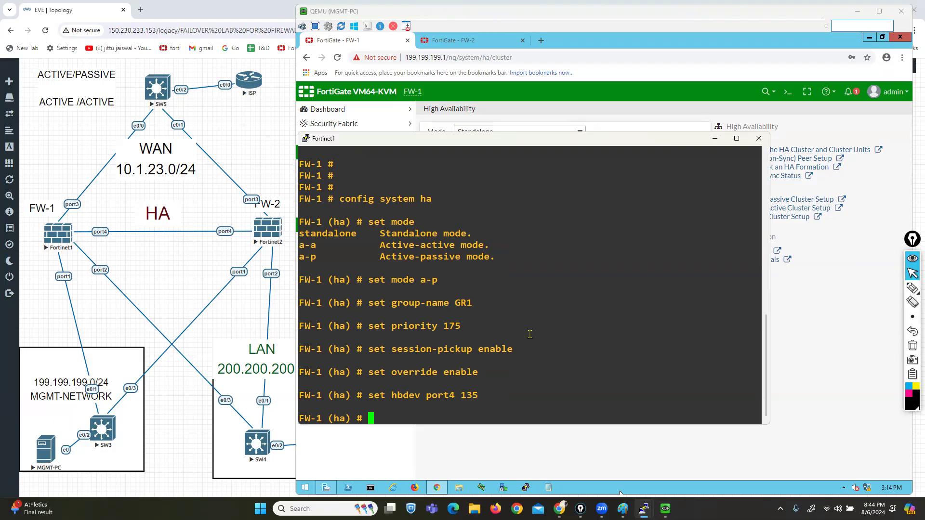
type("end")
key("Return")
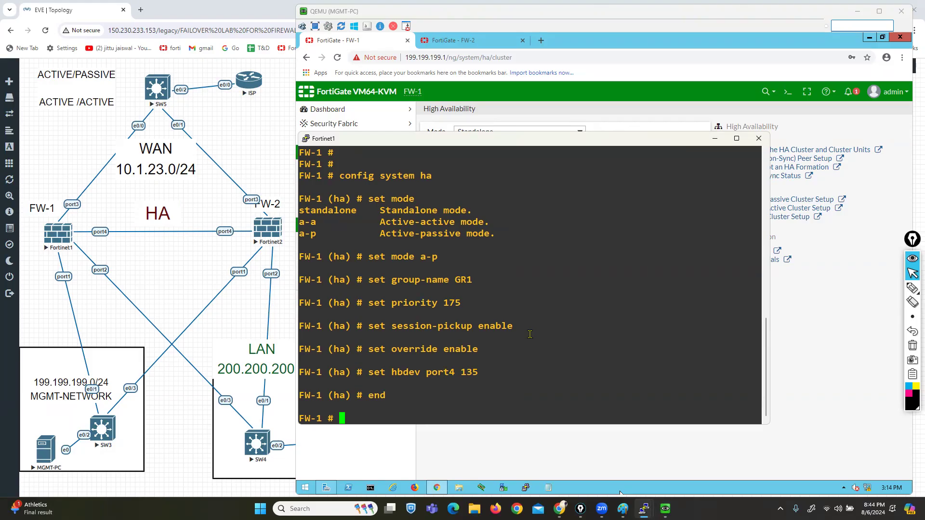
Step: Re-enter config system ha, set the HA cluster password, and end
key("Up")
key("Up")
key("Up")
key("Up")
key("Up")
key("Up")
key("Up")
key("Up")
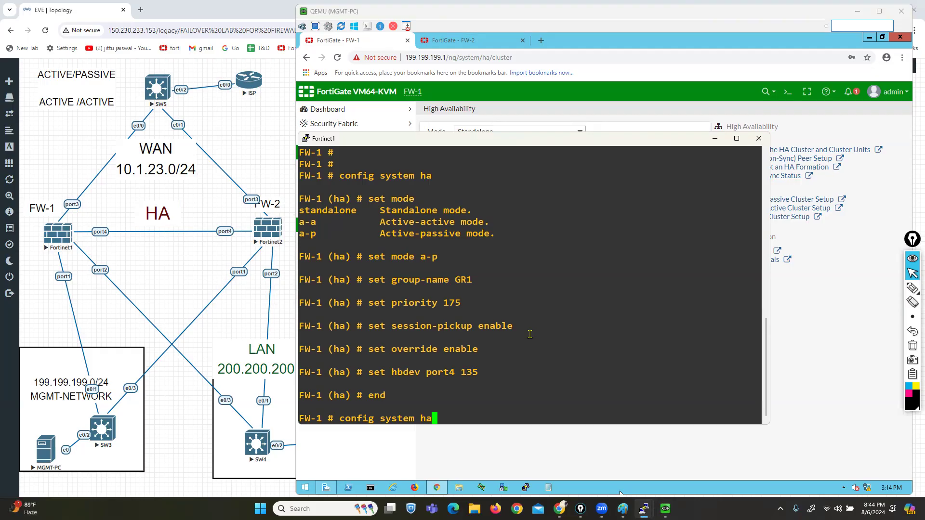
key("Return")
type("se")
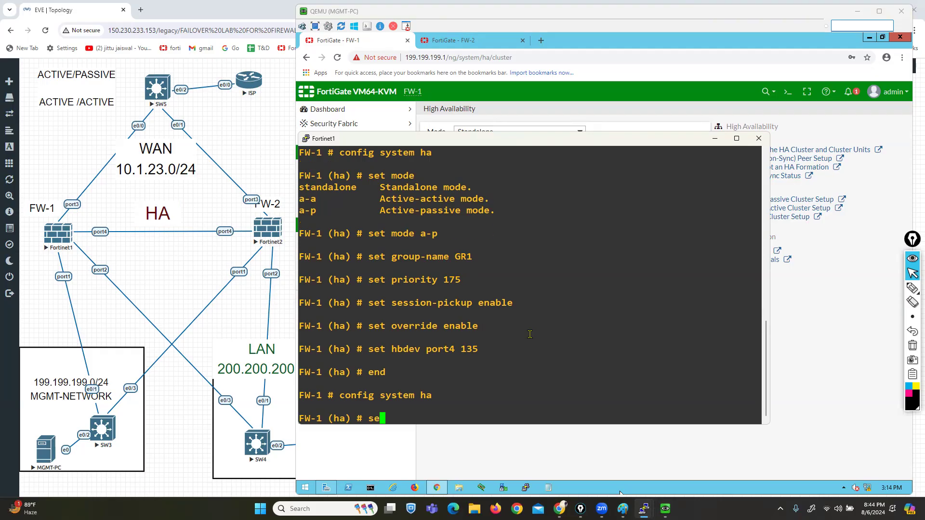
type("t password ccie")
key("Return")
key("Return")
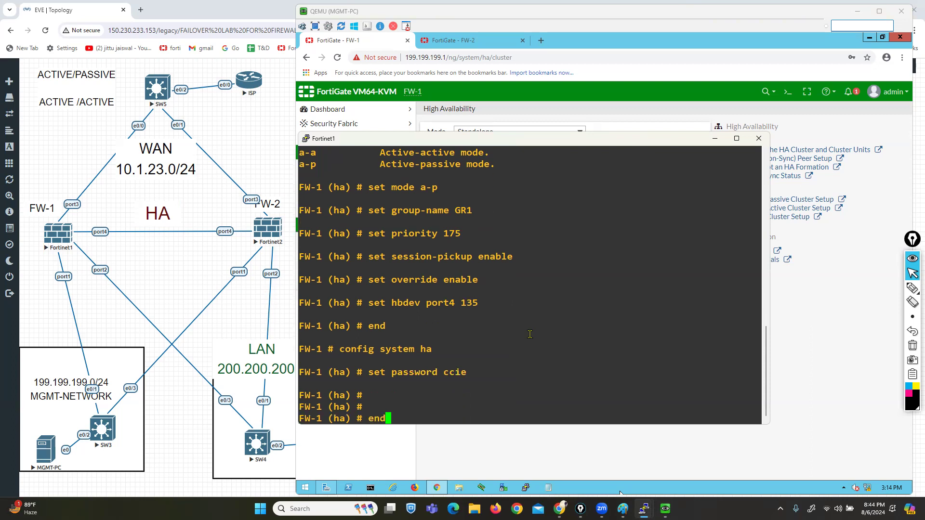
type("end")
key("Return")
key("Return")
key("Return")
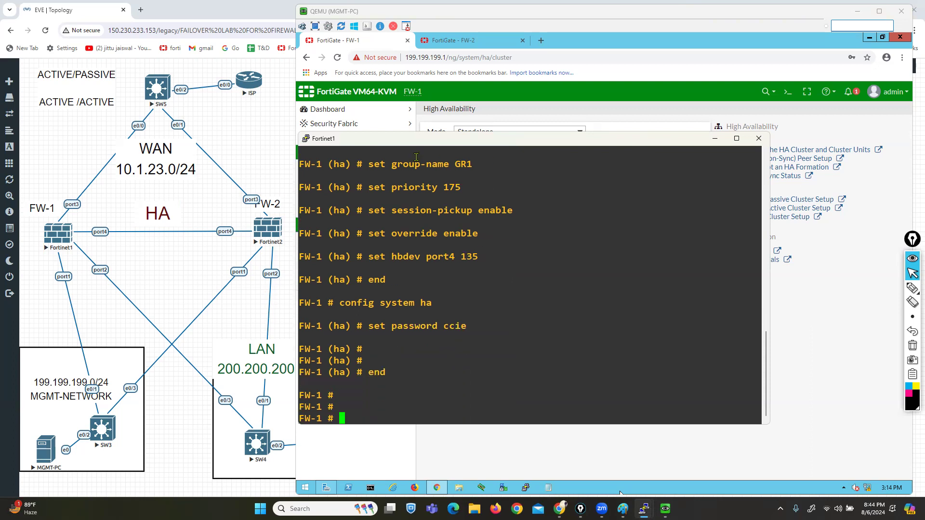
left_click(644, 508)
Step: Bring the FW-2 PuTTY console forward and log in as admin
left_click(676, 479)
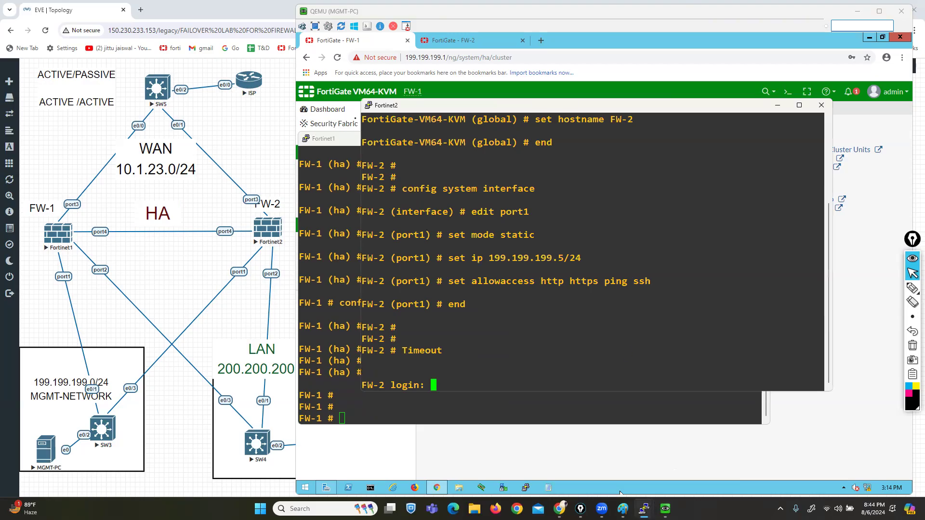
left_click_drag(327, 140, 259, 60)
left_click(768, 270)
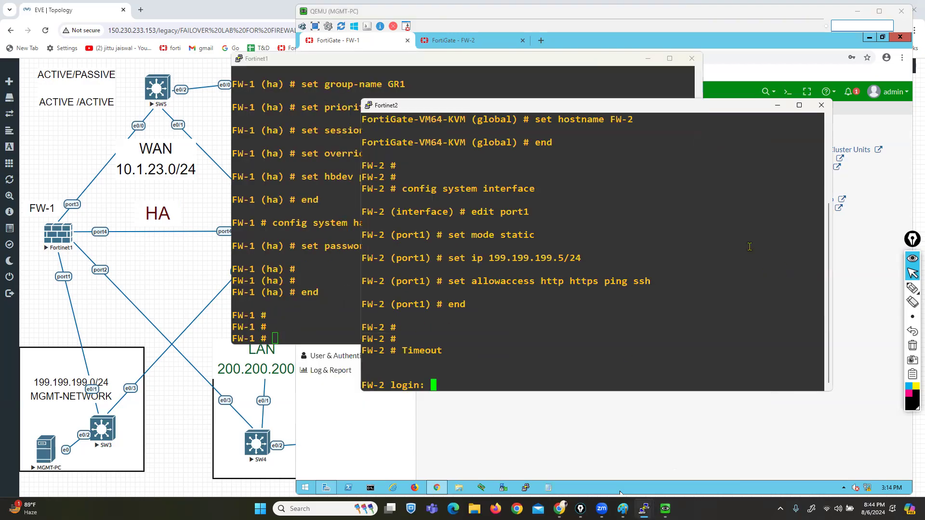
left_click_drag(605, 110, 702, 204)
type("admin")
key("Return")
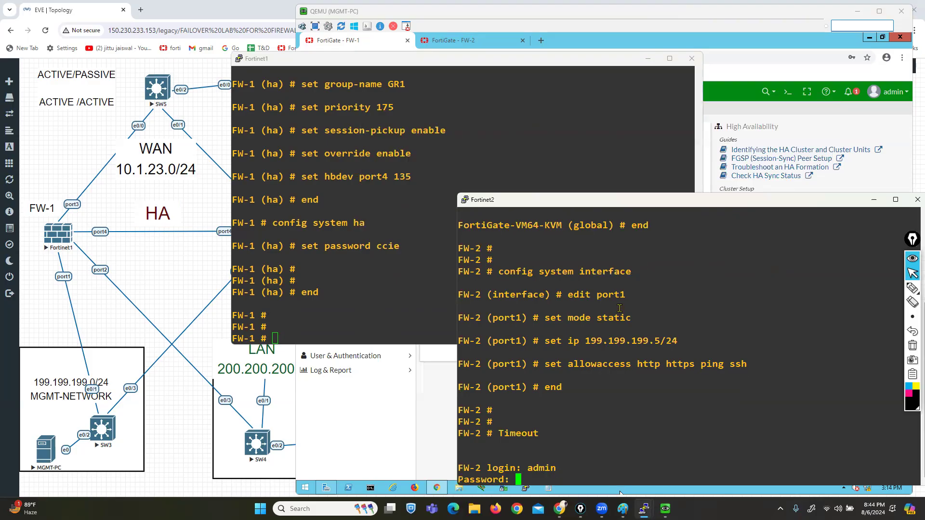
key("Return")
Step: In FW-2's config system ha, set mode a-p, group name GR1 and priority 140
type("config system ha")
key("Return")
type("set ")
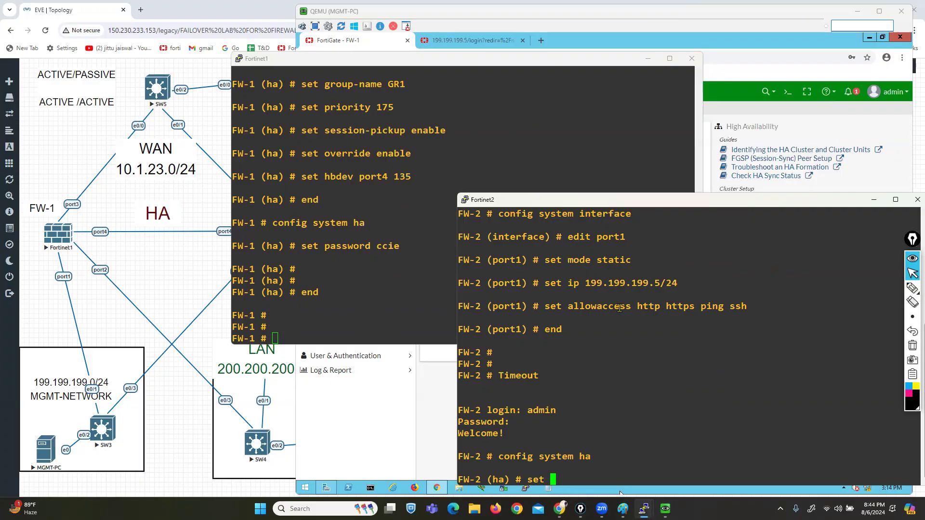
type("mode")
key("BackSpace")
key("BackSpace")
key("BackSpace")
key("BackSpace")
type("MODE")
key("BackSpace")
key("BackSpace")
key("BackSpace")
key("BackSpace")
type("mode a-p")
key("Return")
type("set g")
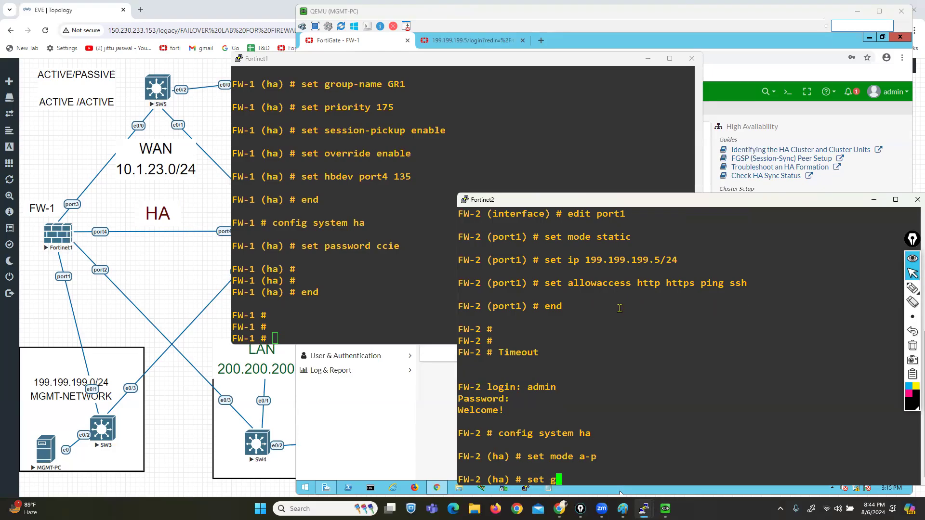
type("roup-name GR1")
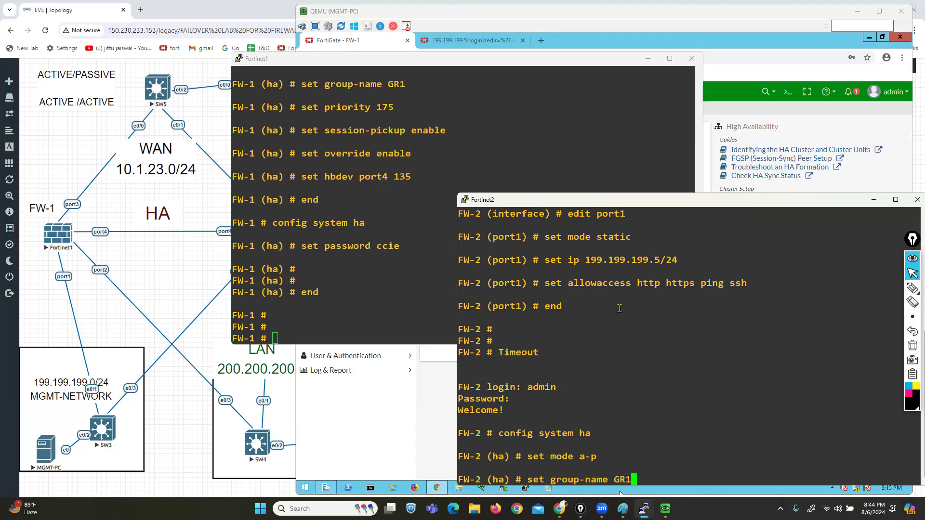
key("Return")
type("set priority ")
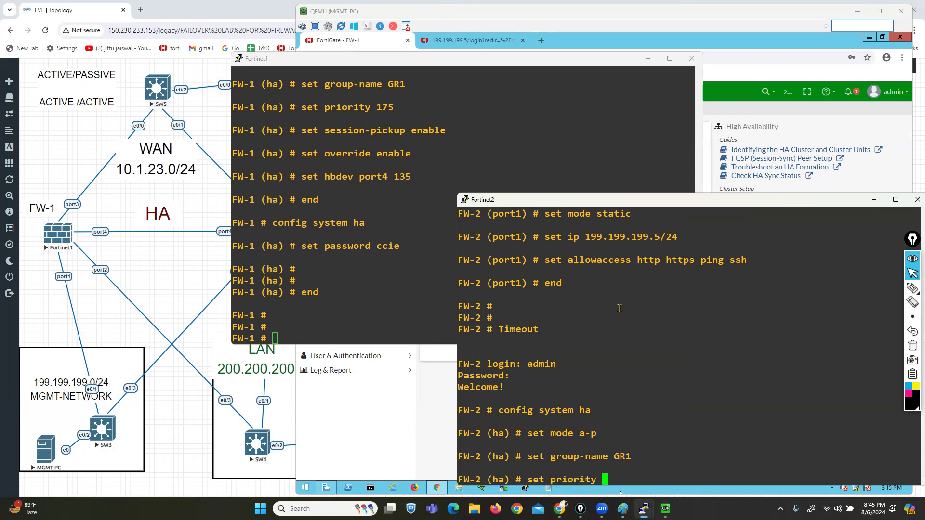
type("140")
key("Return")
Step: Enable session pickup and override, set heartbeat port4 at 135 and the cluster password, then end
type("s")
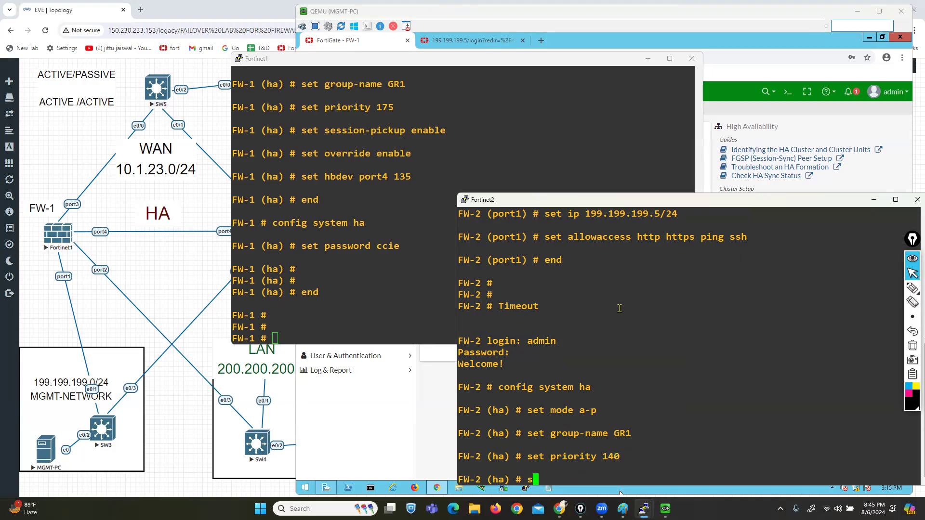
type("et session-pickup enable")
key("Return")
type("set override enable")
key("Return")
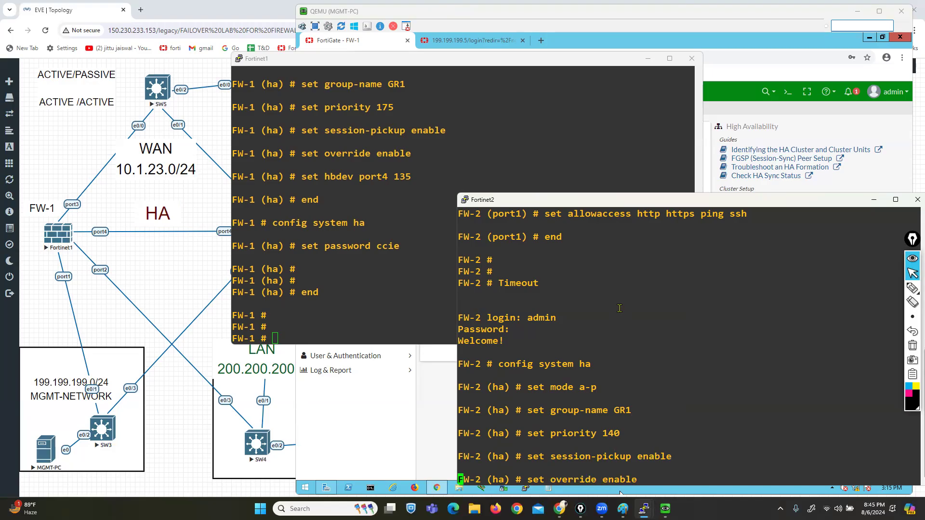
type("set hbde")
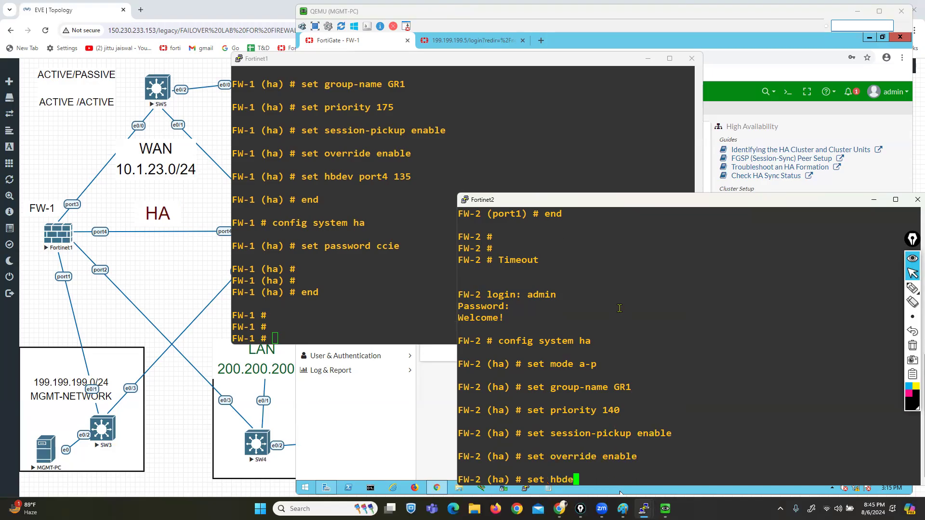
type("v port4 135")
key("Return")
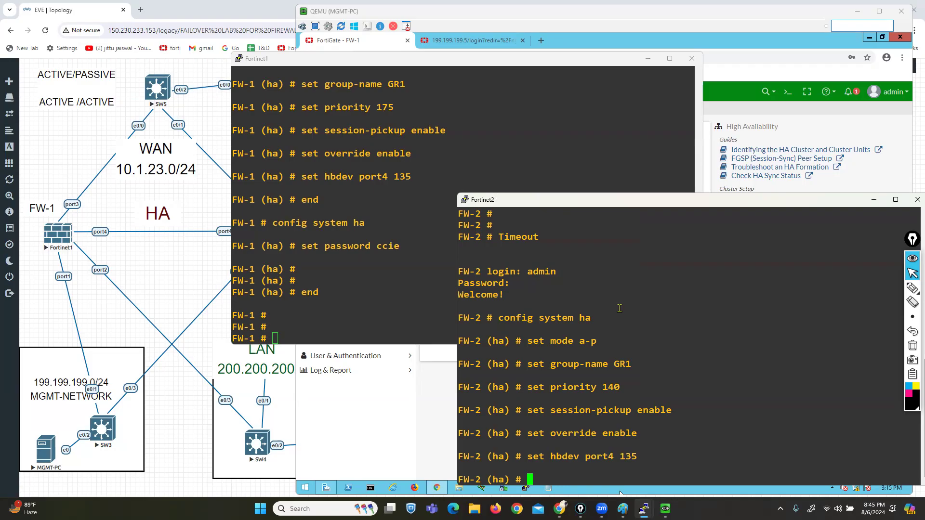
type("set password ccie")
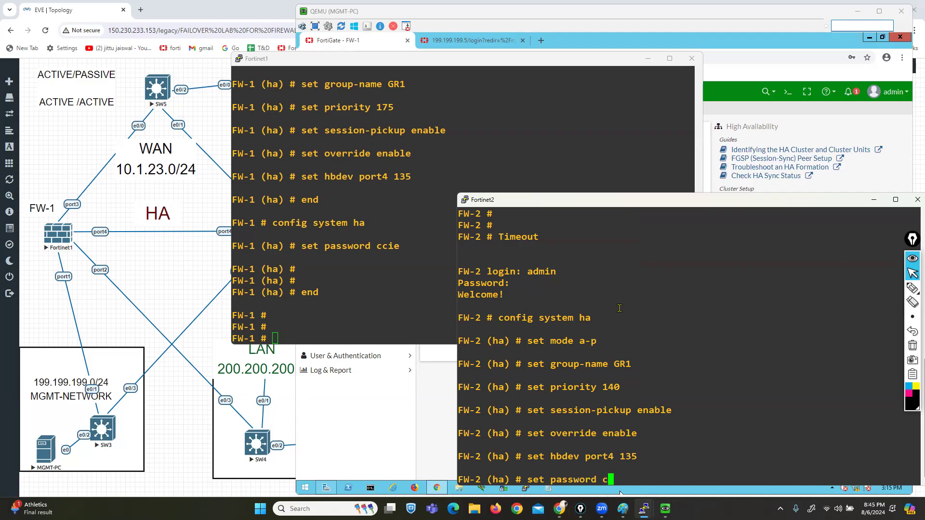
key("Return")
type("end")
key("Return")
key("Return")
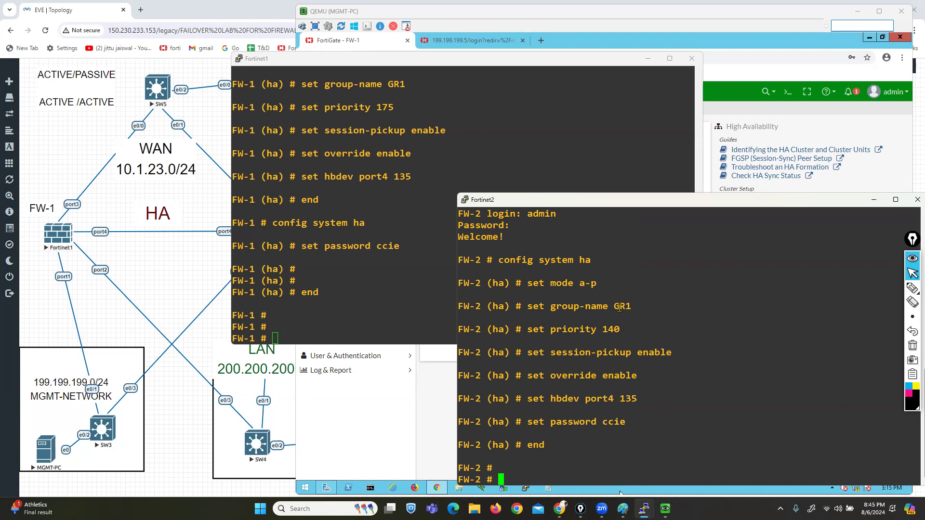
left_click(648, 59)
left_click_drag(672, 202, 452, 184)
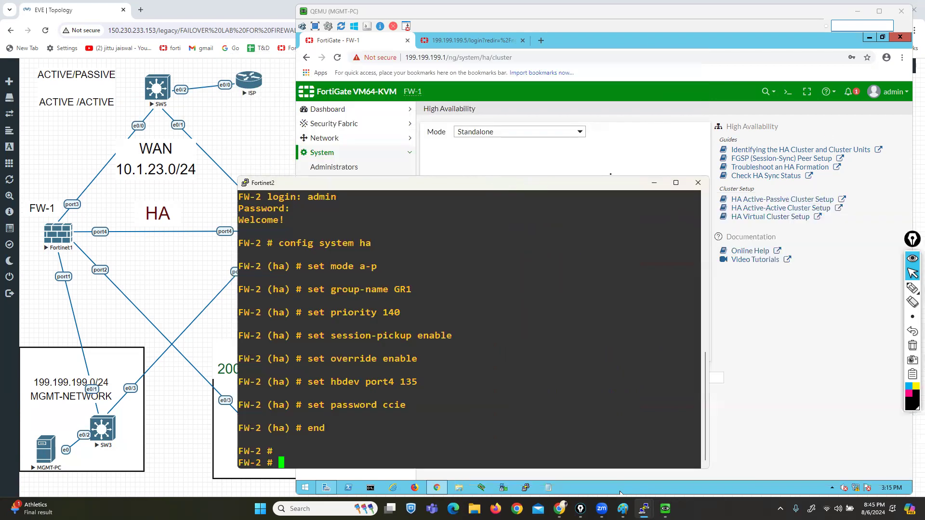
left_click(657, 184)
left_click(337, 57)
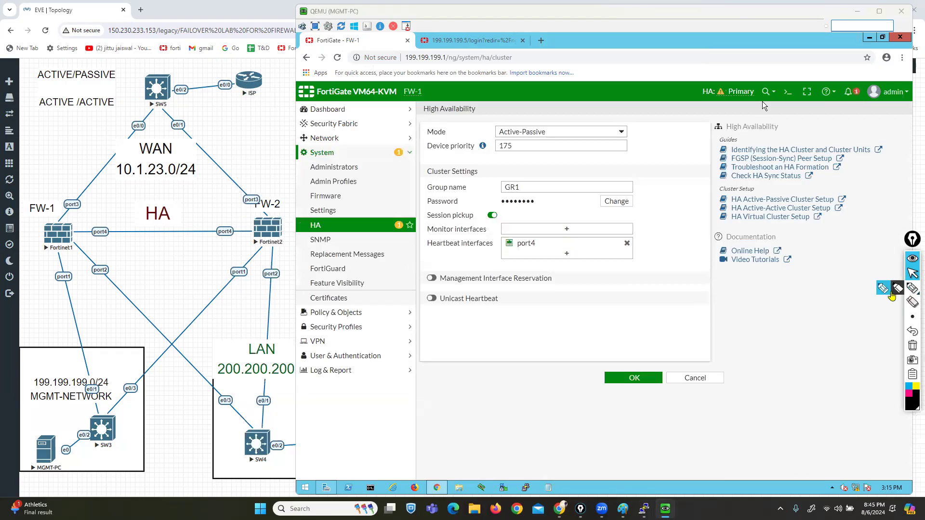
left_click(898, 288)
mouse_move(478, 158)
left_mouse_down()
mouse_move(504, 156)
mouse_move(519, 141)
mouse_move(483, 141)
mouse_move(480, 156)
left_mouse_up()
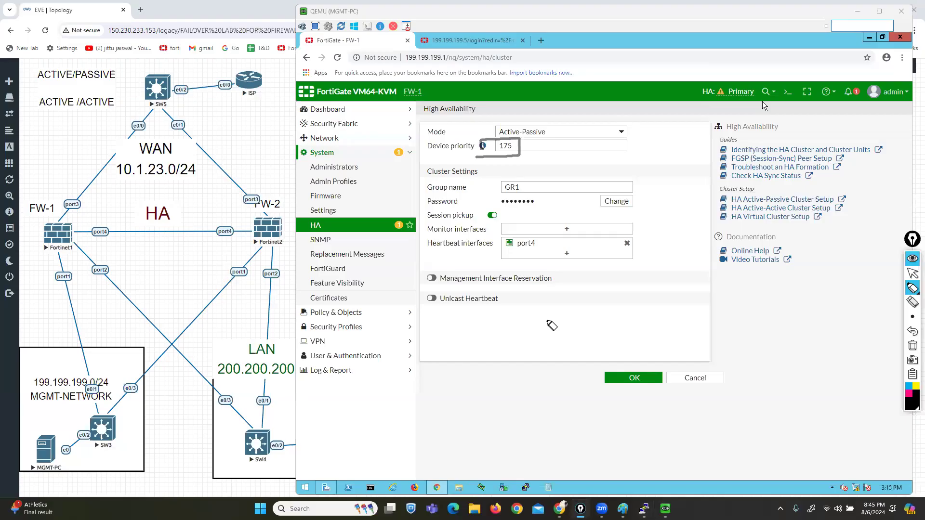
mouse_move(510, 178)
left_mouse_down()
mouse_move(534, 189)
mouse_move(492, 175)
mouse_move(492, 187)
left_mouse_up()
left_click_drag(493, 254, 535, 253)
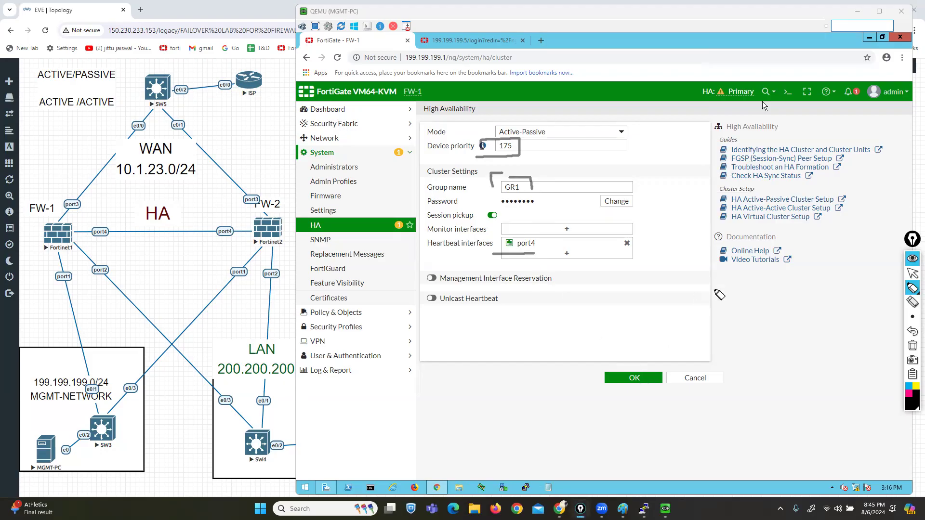
left_click(909, 393)
mouse_move(686, 76)
left_mouse_down()
mouse_move(686, 90)
mouse_move(718, 103)
mouse_move(742, 103)
mouse_move(760, 80)
mouse_move(685, 75)
left_mouse_up()
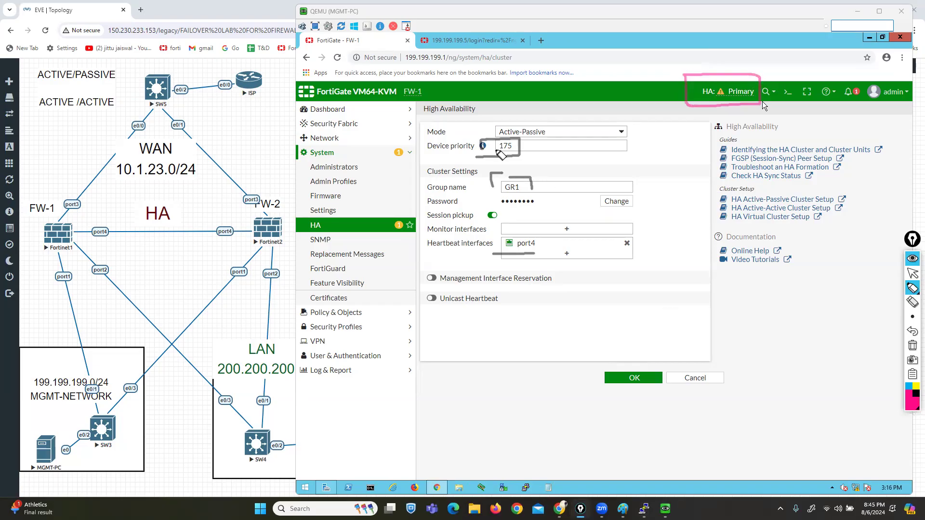
mouse_move(430, 80)
left_mouse_down()
mouse_move(387, 82)
mouse_move(386, 108)
mouse_move(448, 99)
mouse_move(442, 81)
left_mouse_up()
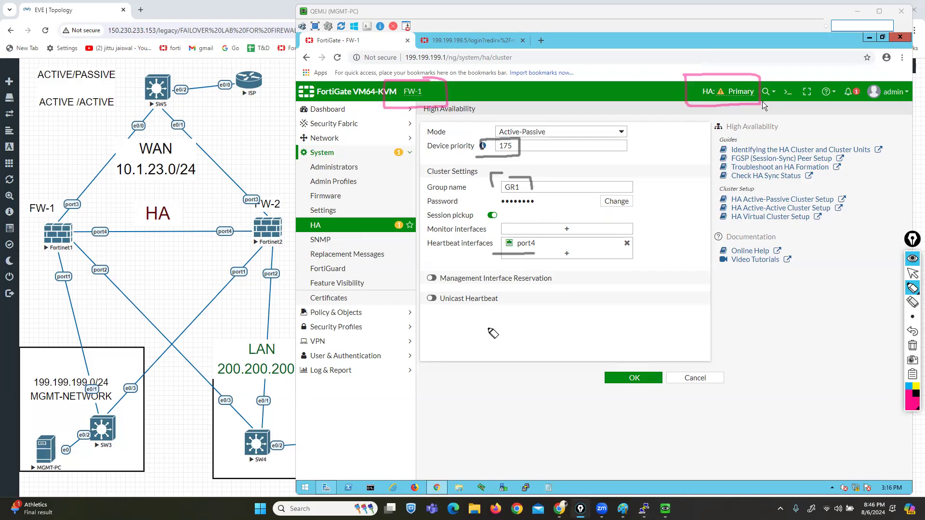
left_click(912, 346)
left_click(912, 272)
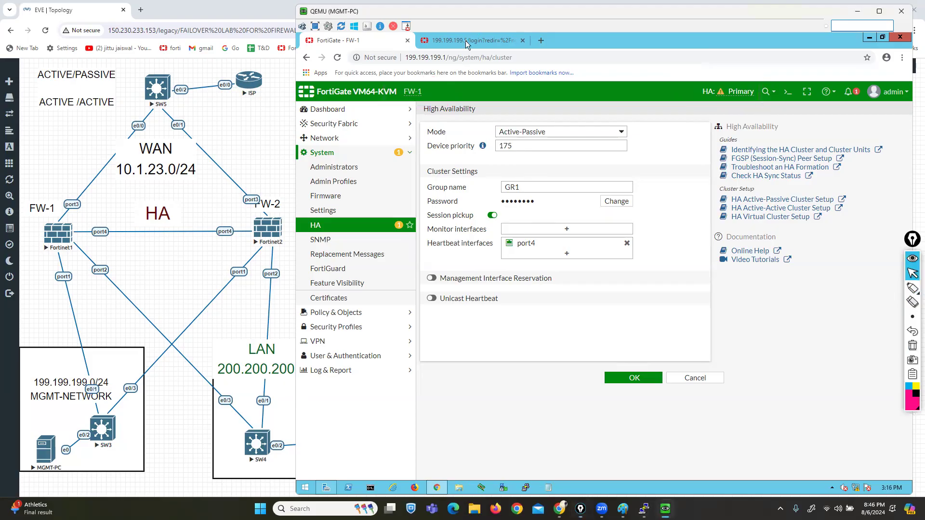
Step: Sign back in to the 199.199.199.5 FortiGate GUI, then return to FW-1's HA settings
left_click(466, 41)
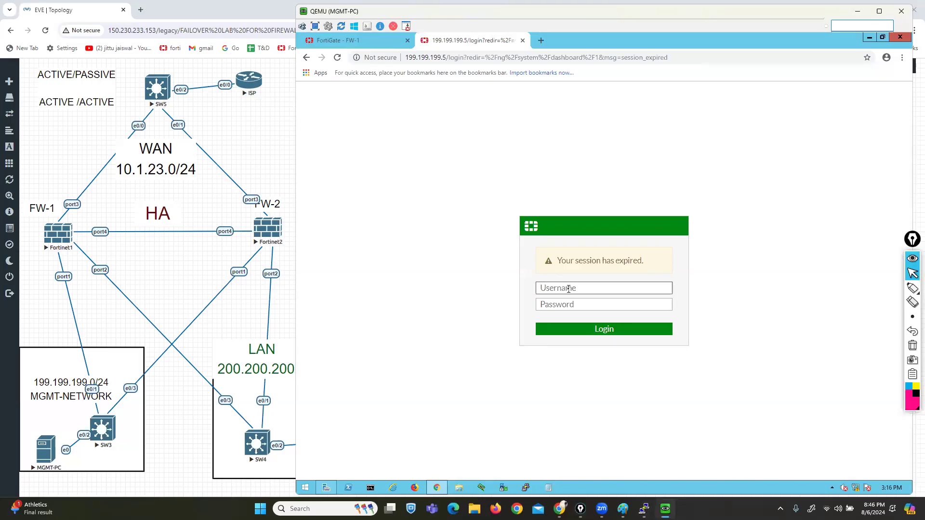
type("admin1")
key("Tab")
key("shift+Tab")
key("Right")
key("BackSpace")
key("Tab")
type("123")
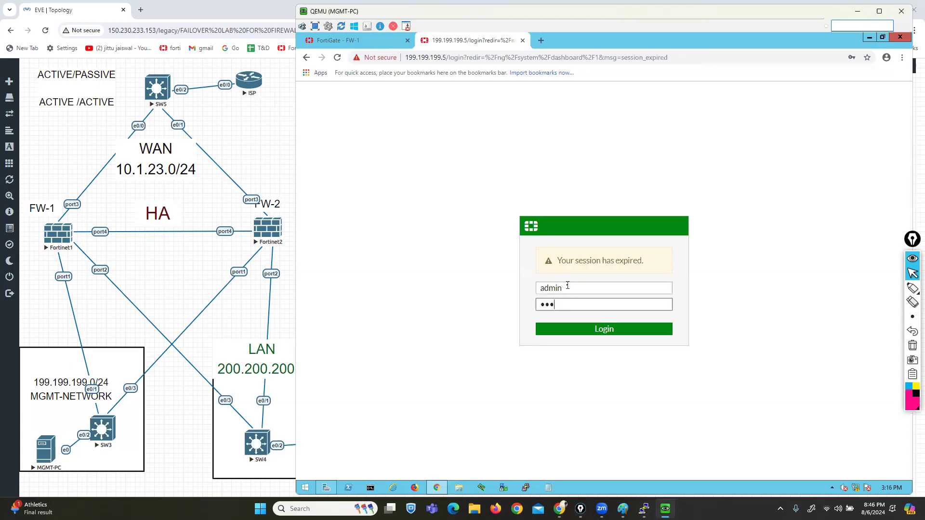
key("Return")
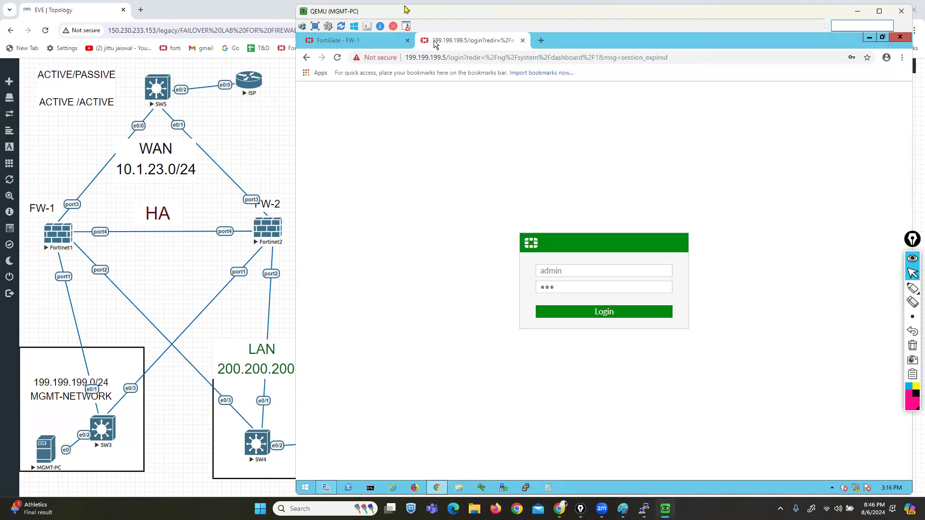
left_click(350, 43)
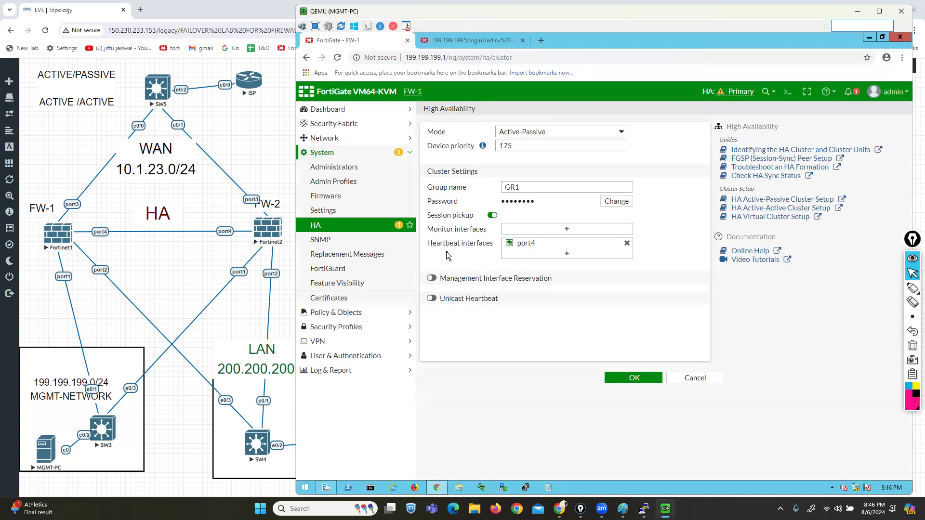
mouse_move(910, 290)
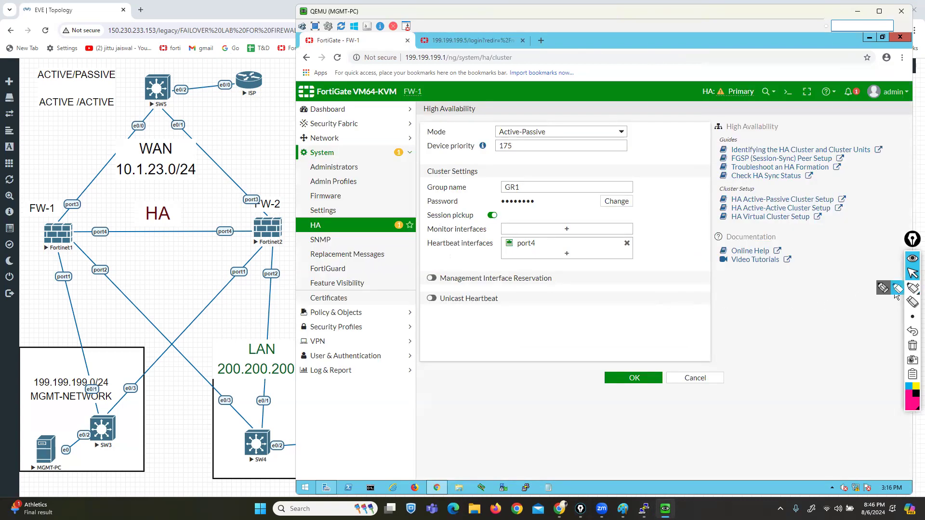
left_click(883, 288)
mouse_move(77, 211)
left_mouse_down()
mouse_move(28, 268)
mouse_move(95, 213)
mouse_move(82, 211)
mouse_move(249, 226)
mouse_move(244, 213)
mouse_move(295, 249)
mouse_move(291, 207)
left_mouse_up()
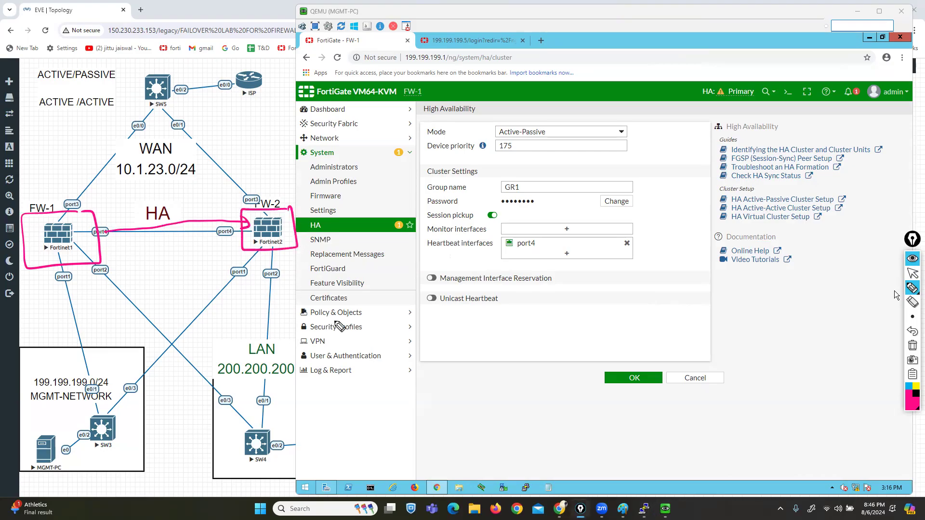
left_click(912, 346)
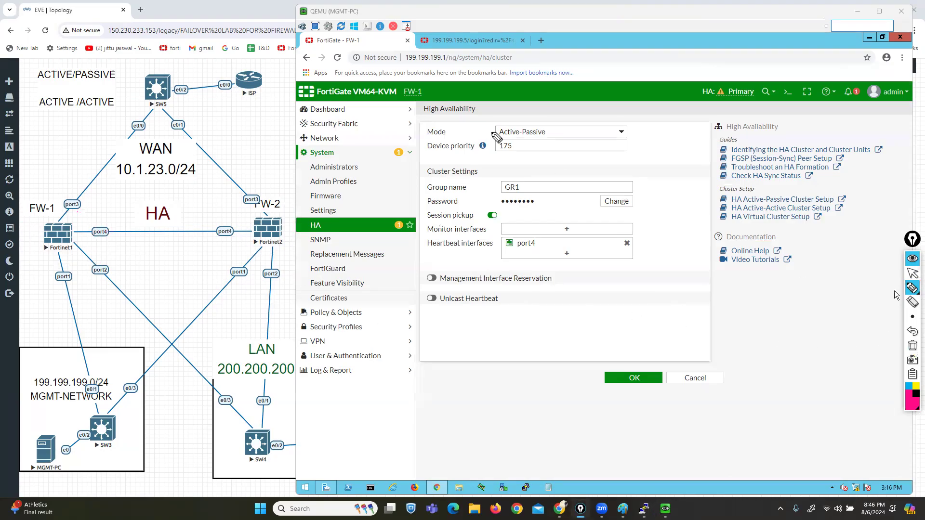
mouse_move(399, 54)
left_mouse_down()
mouse_move(394, 66)
mouse_move(456, 66)
mouse_move(394, 53)
left_mouse_up()
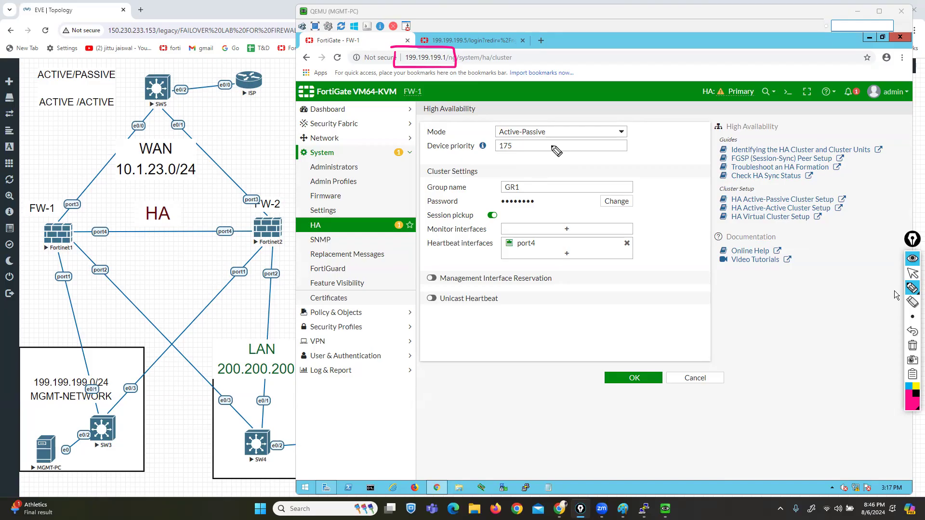
left_click_drag(47, 242, 25, 221)
left_click_drag(63, 224, 25, 256)
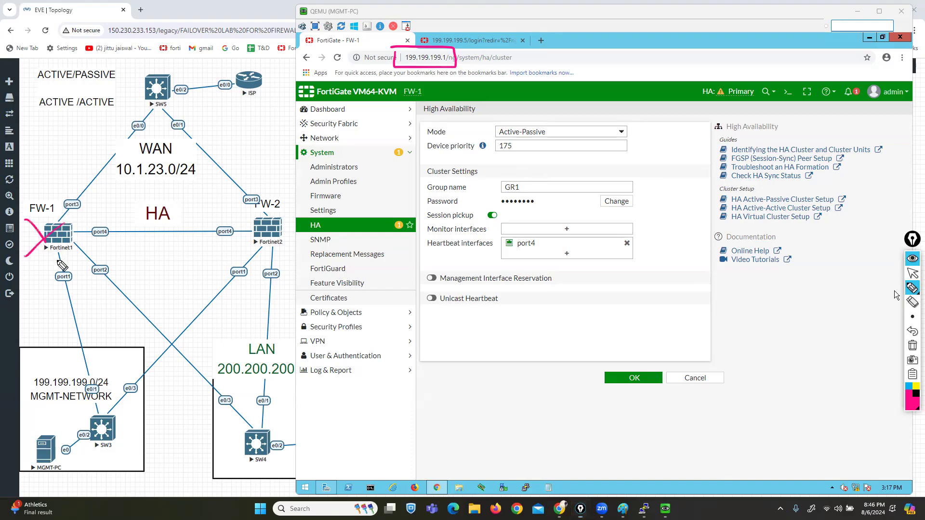
left_click_drag(446, 61, 477, 70)
mouse_move(287, 213)
left_mouse_down()
mouse_move(237, 225)
mouse_move(303, 251)
mouse_move(294, 214)
left_mouse_up()
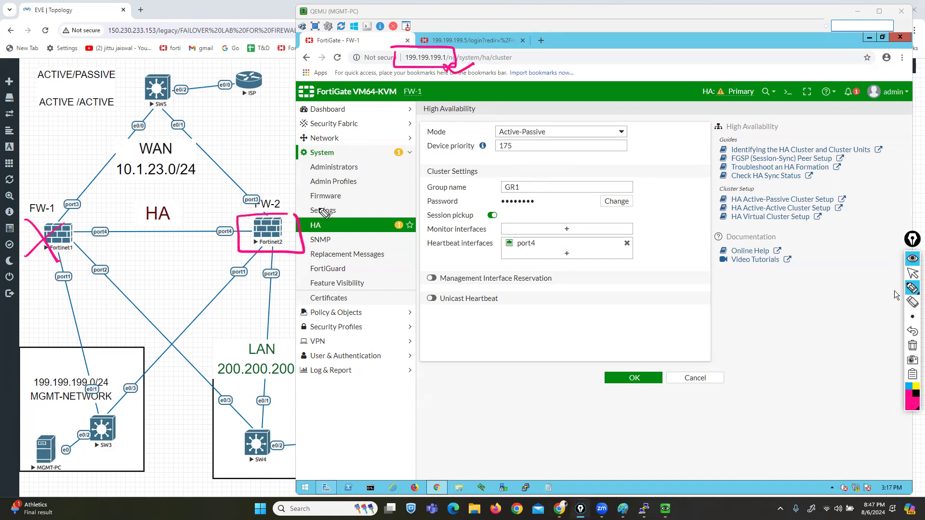
left_click(912, 345)
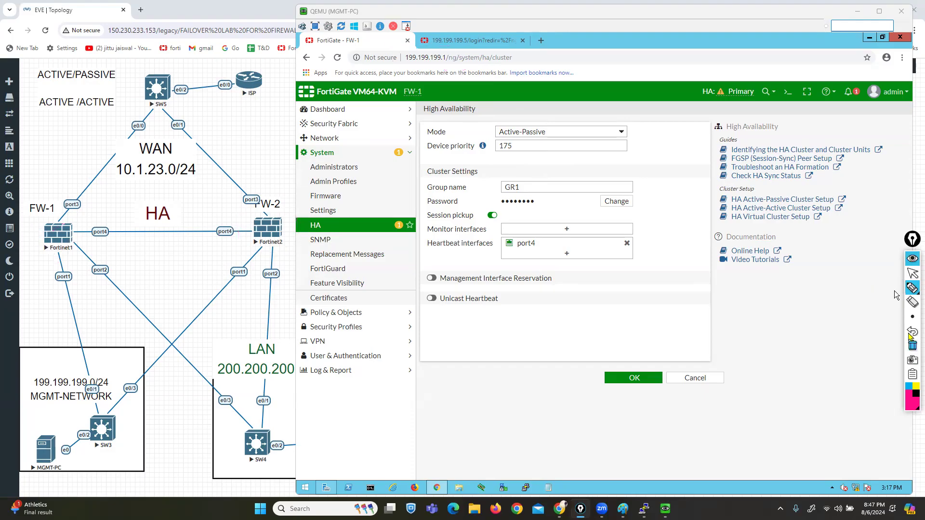
left_click(912, 273)
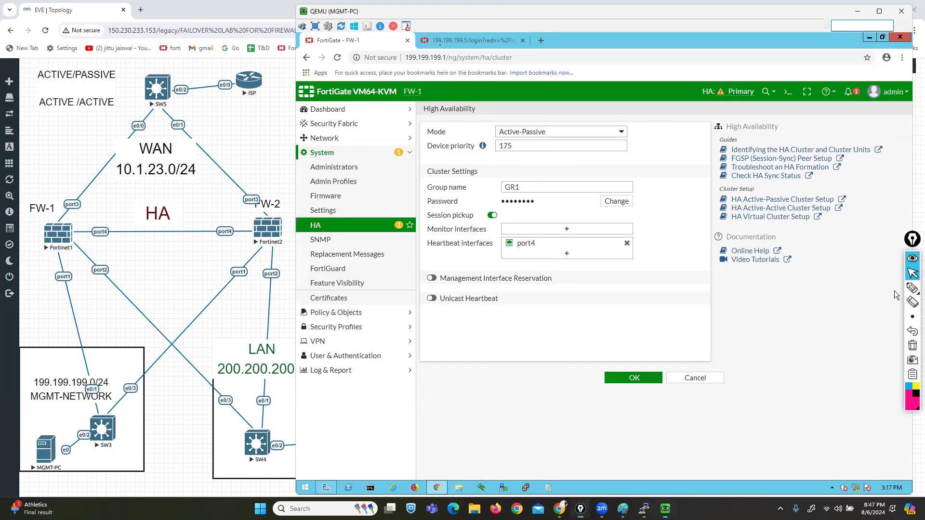
left_click(453, 42)
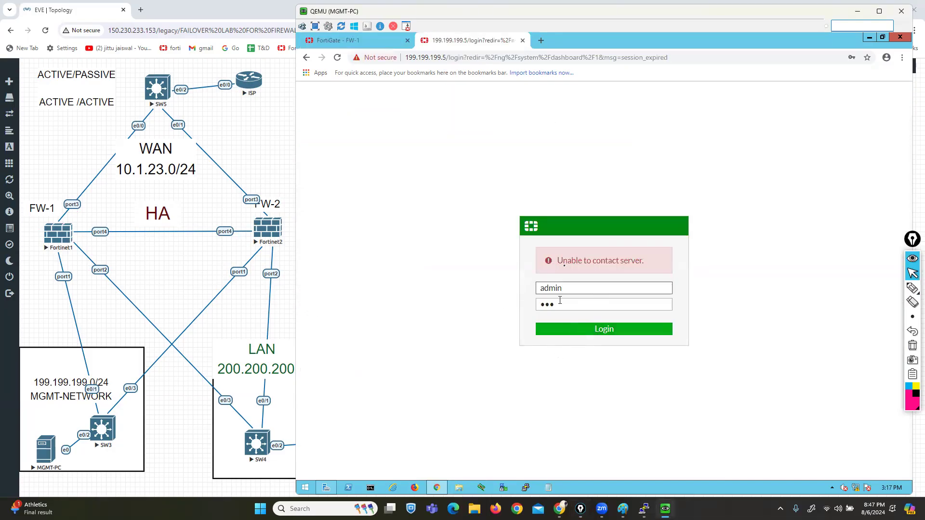
mouse_move(644, 506)
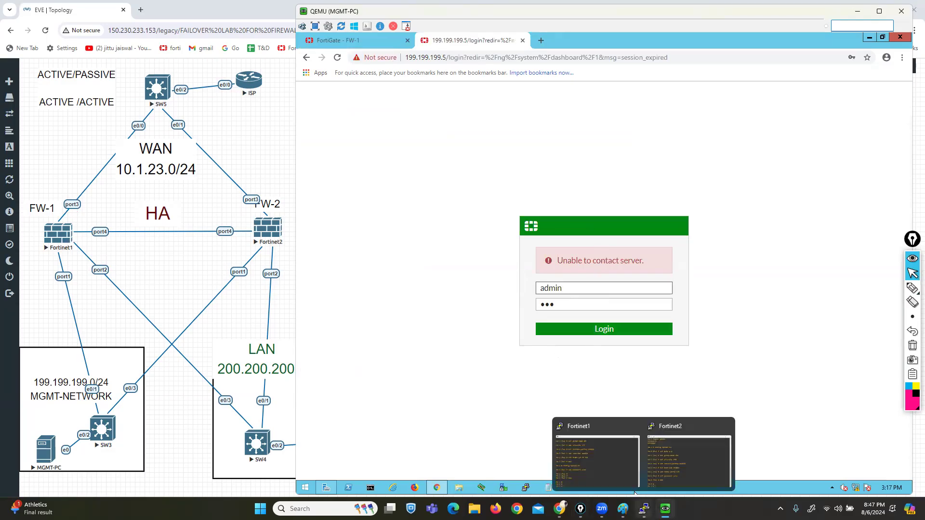
left_click(684, 453)
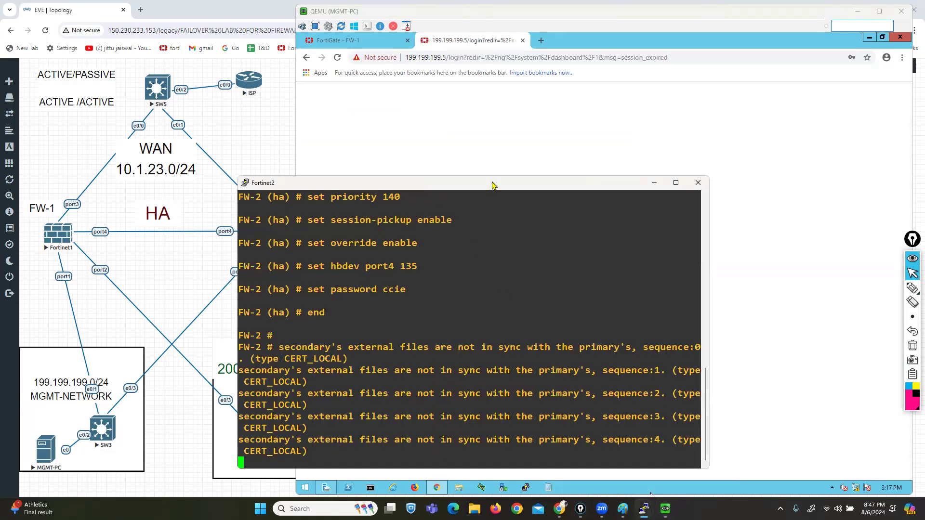
left_click_drag(493, 184, 556, 112)
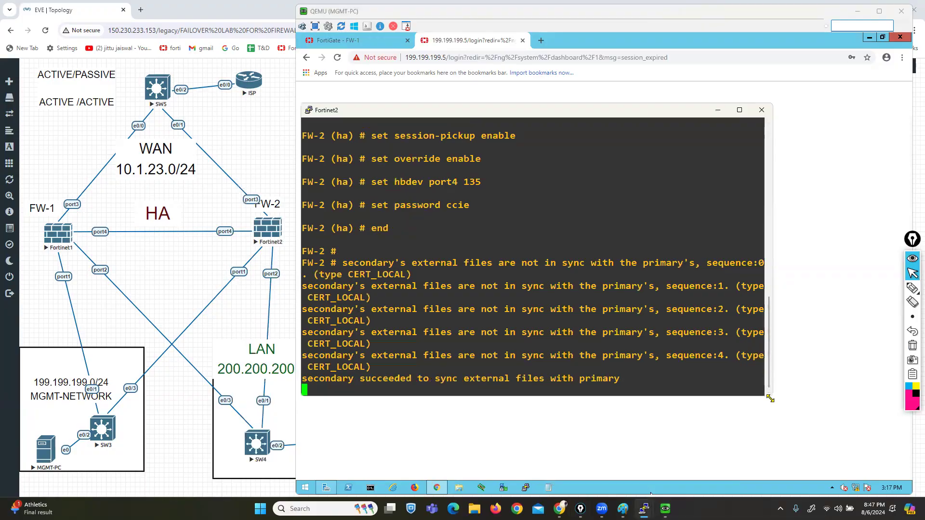
left_click_drag(770, 399, 866, 443)
key("Return")
key("Return")
key("Return")
key("Return")
key("Return")
key("Return")
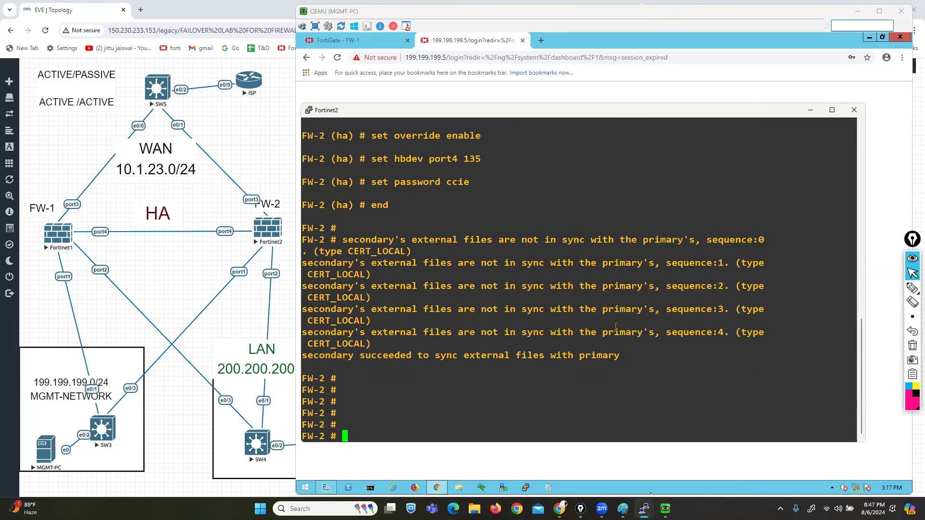
left_click(645, 509)
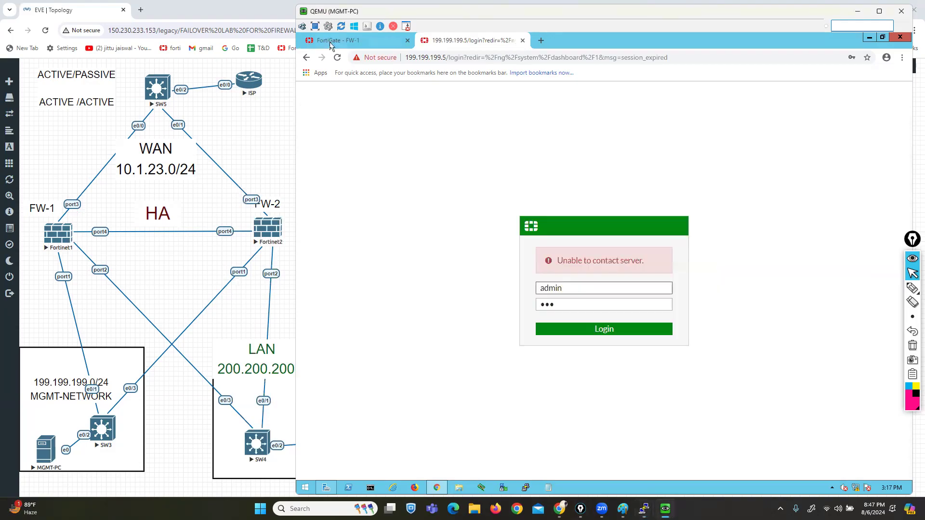
Step: Reload FW-1's HA status, showing FW-1 synchronized and FW-2 out of sync, then return to the topology
left_click(337, 40)
left_click(342, 226)
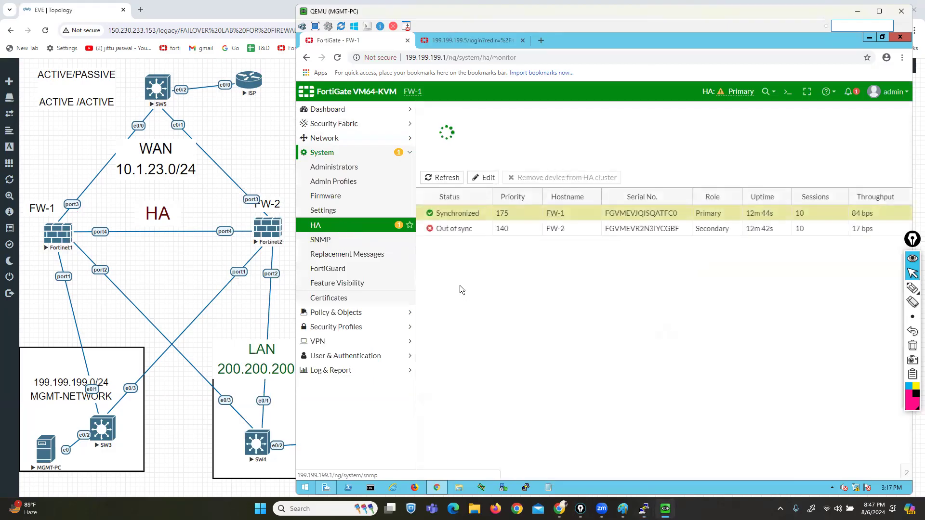
left_click(465, 216)
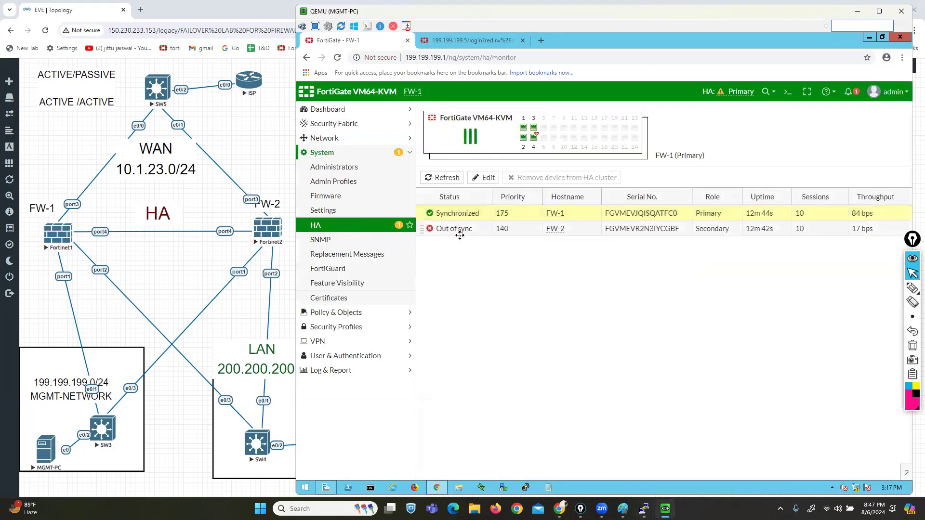
left_click(259, 71)
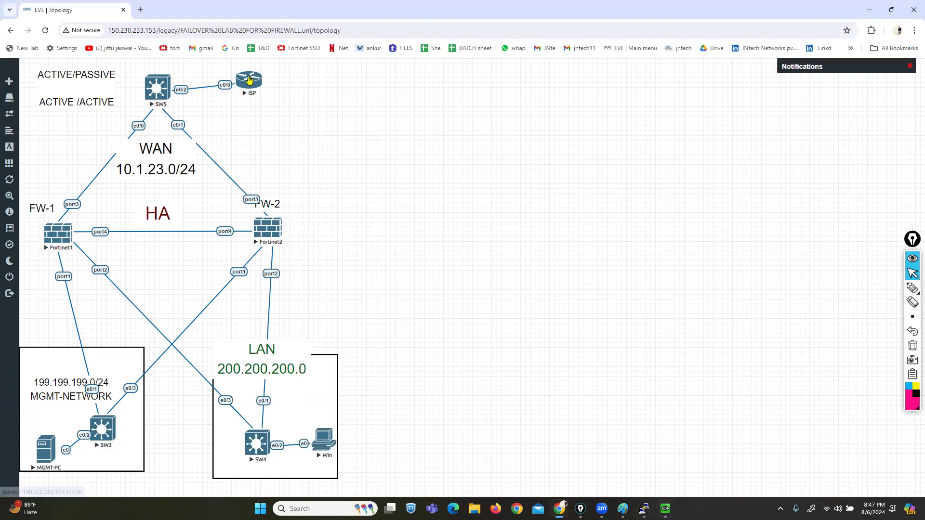
Step: Open the ISP router console, skip initial setup, enter configuration mode and set hostname isp
left_click(250, 79)
left_click(466, 108)
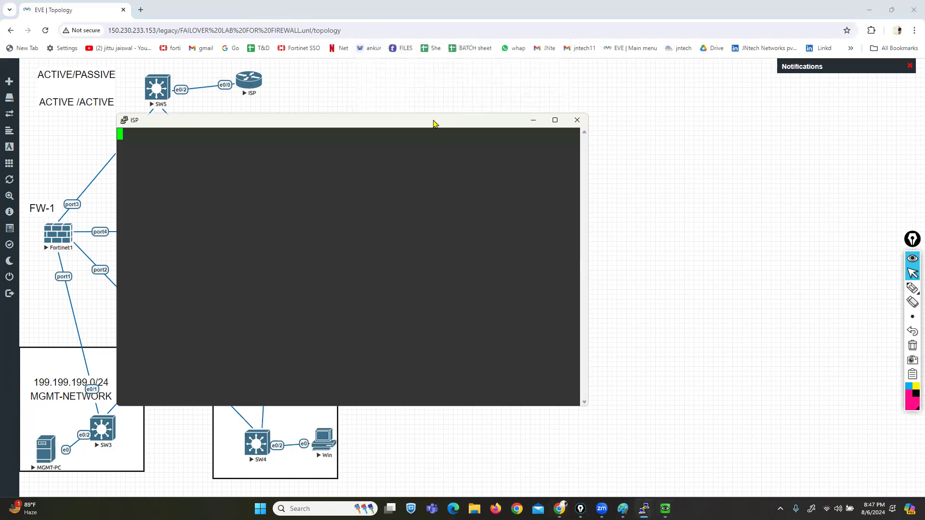
left_click_drag(435, 126, 704, 84)
key("Return")
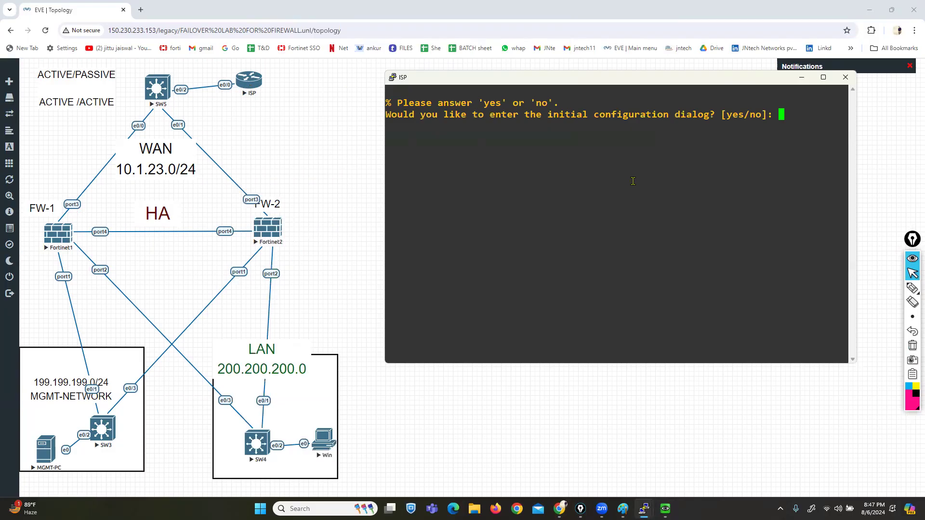
type("no")
key("Return")
key("Return")
key("Return")
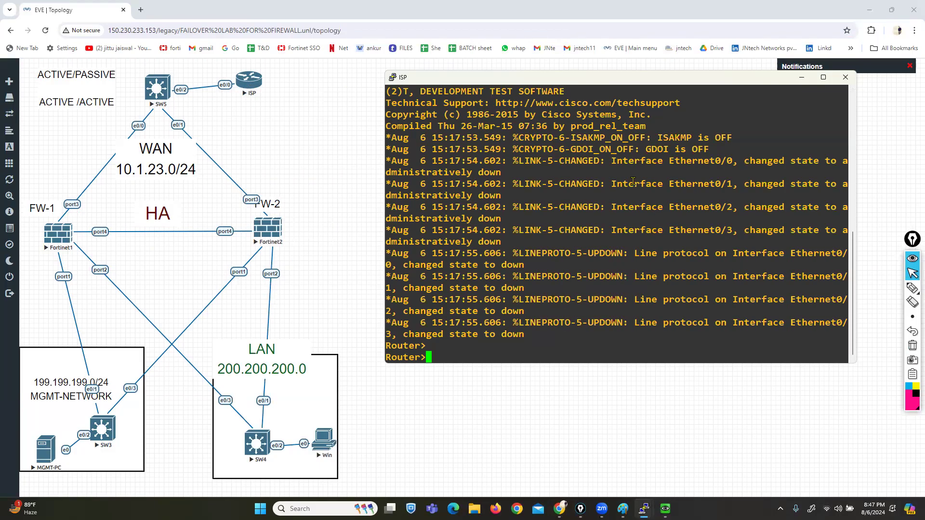
type("ENA")
key("Tab")
key("Return")
type("CONF T")
key("Return")
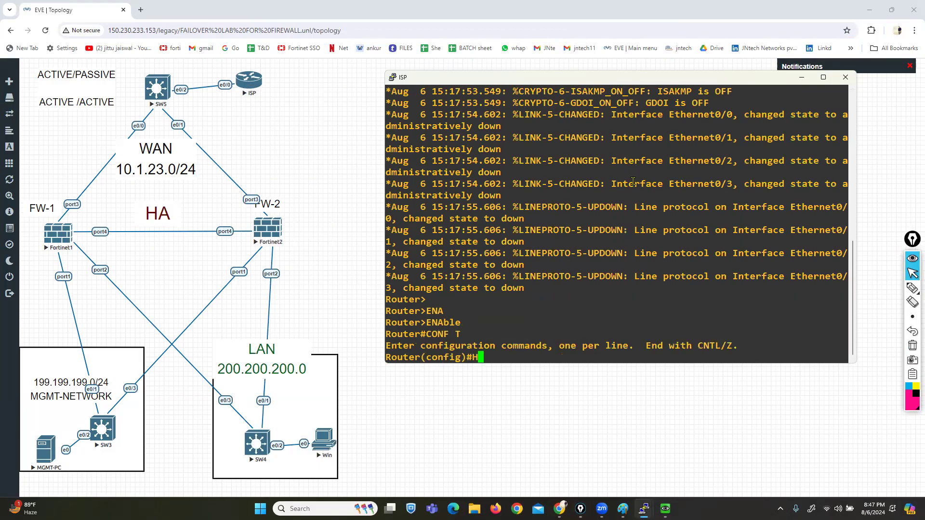
type("HO")
key("Tab")
type("isp")
key("Return")
Step: Give Ethernet0/0 address 10.1.23.10 255.255.255.0 and bring it up with no shutdown
type("IN")
key("Tab")
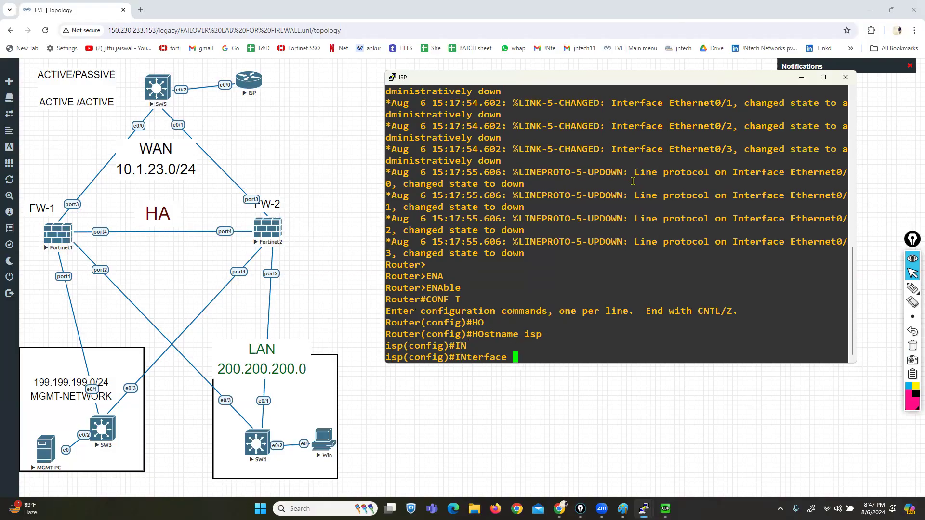
type("E")
key("Tab")
type("0/0")
key("Return")
type("IP ADD")
key("Tab")
type("10.1.23.10")
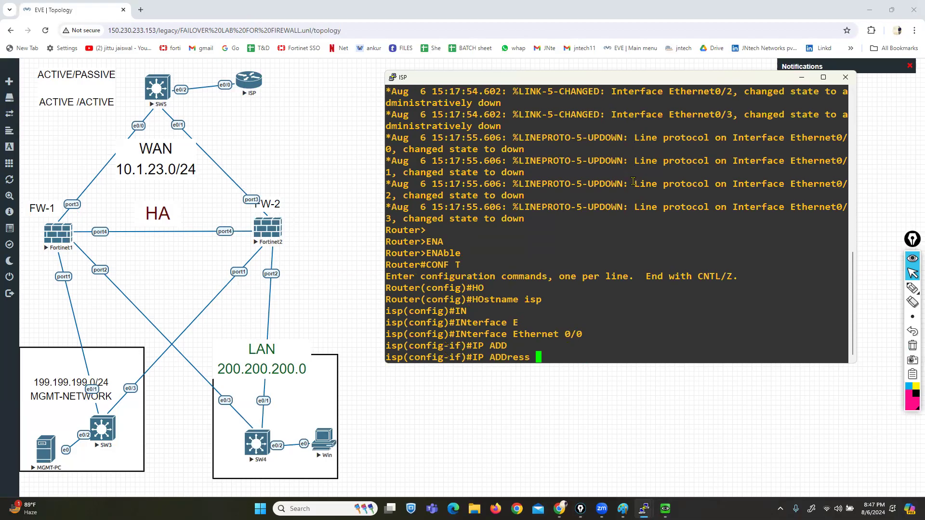
type(" 255.255.255.0")
key("Return")
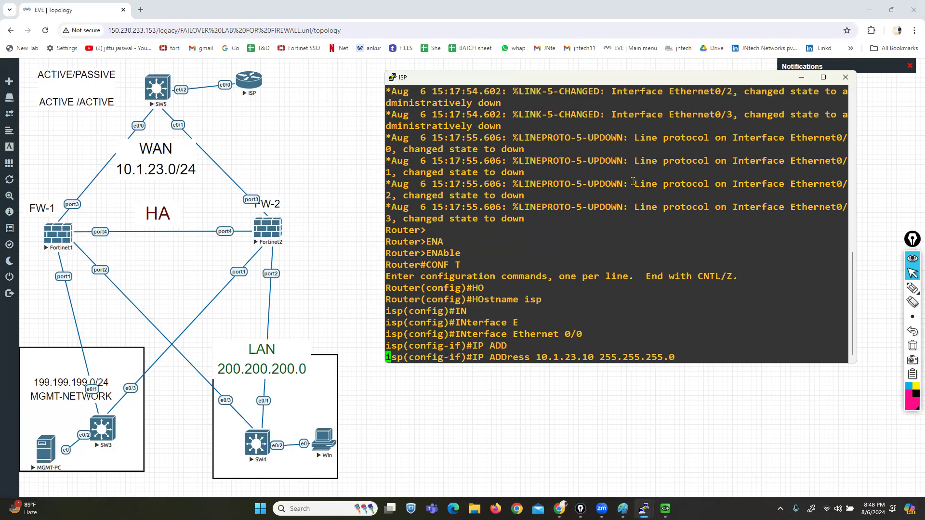
type("NO SH")
key("Return")
type("E")
key("Return")
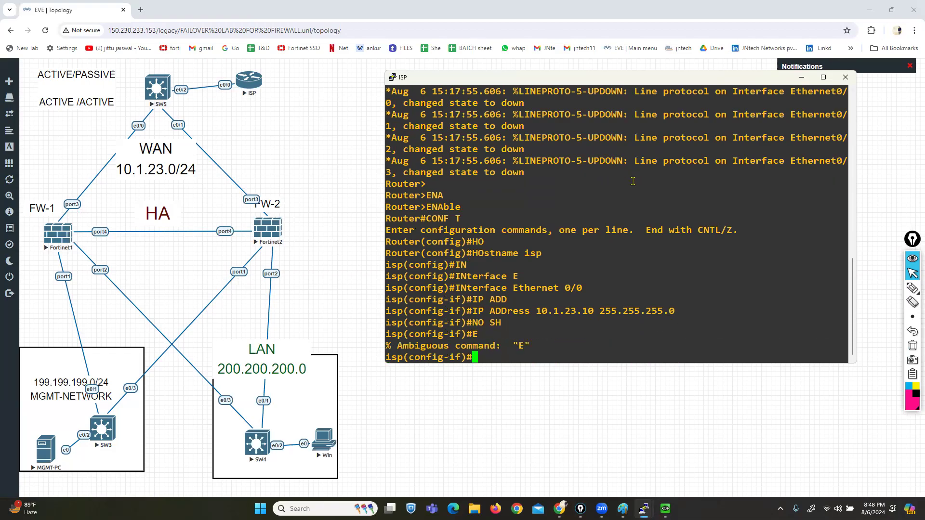
Step: Add a default route 0.0.0.0 0.0.0.0 via 10.1.23.1, then launch the Win node's console
type("exit")
key("Return")
key("Return")
key("Return")
key("Return")
key("Return")
key("Return")
key("Return")
type("IP")
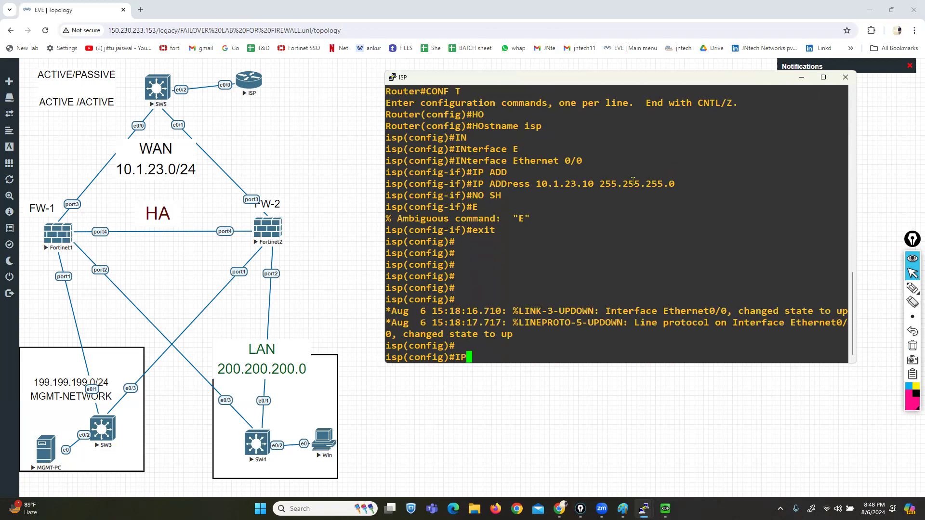
type(" ROUTE 0.0.0.0 0.0.0.0 10")
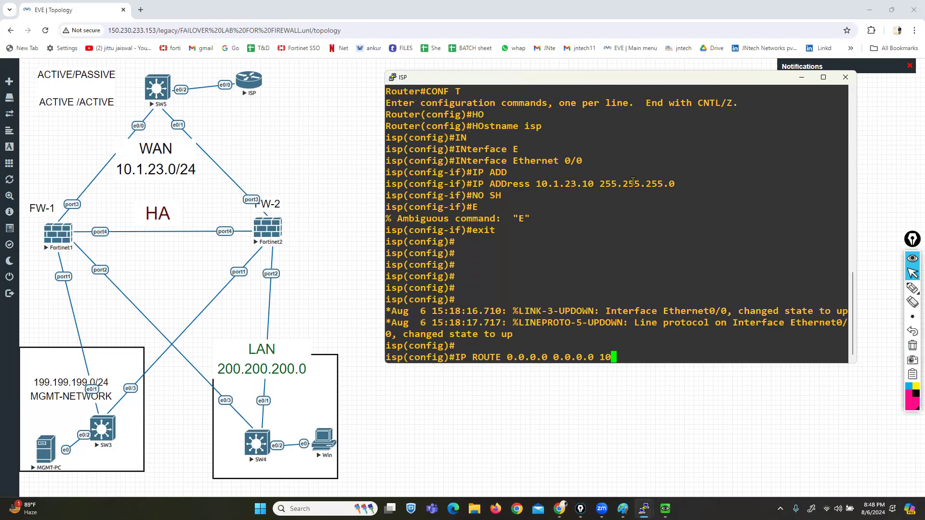
type(".1.23.1")
key("Return")
key("Return")
key("Return")
key("Return")
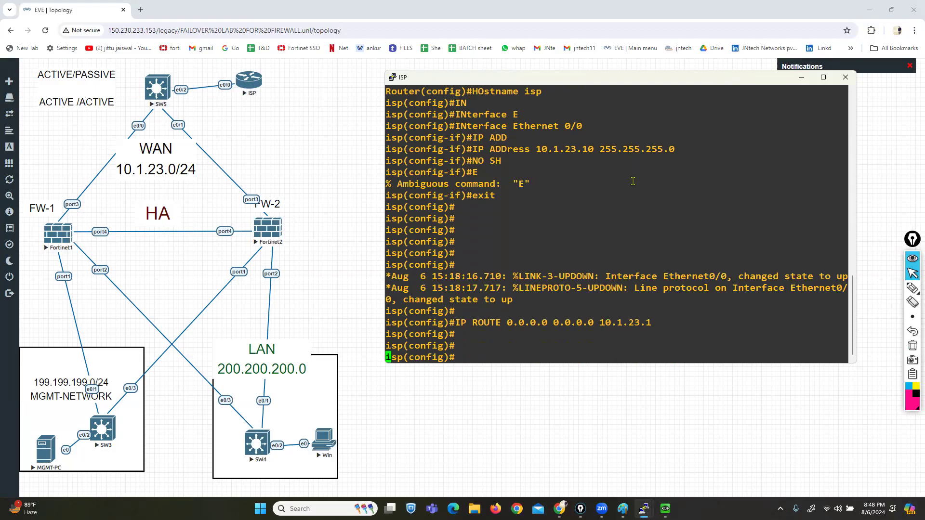
left_click(323, 453)
left_click(471, 108)
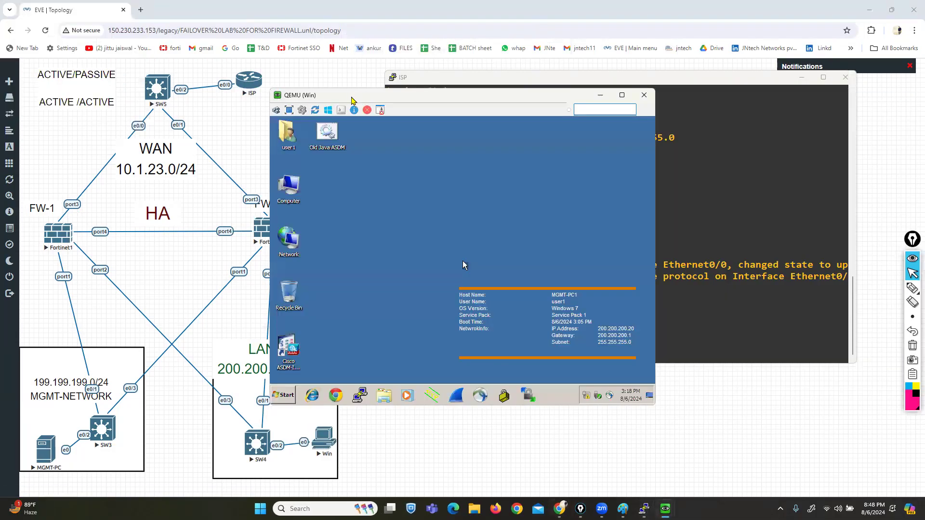
Step: Run ipconfig on the Win PC and highlight its 200.200.200.20 addressing
left_click_drag(352, 100, 490, 123)
left_click(423, 419)
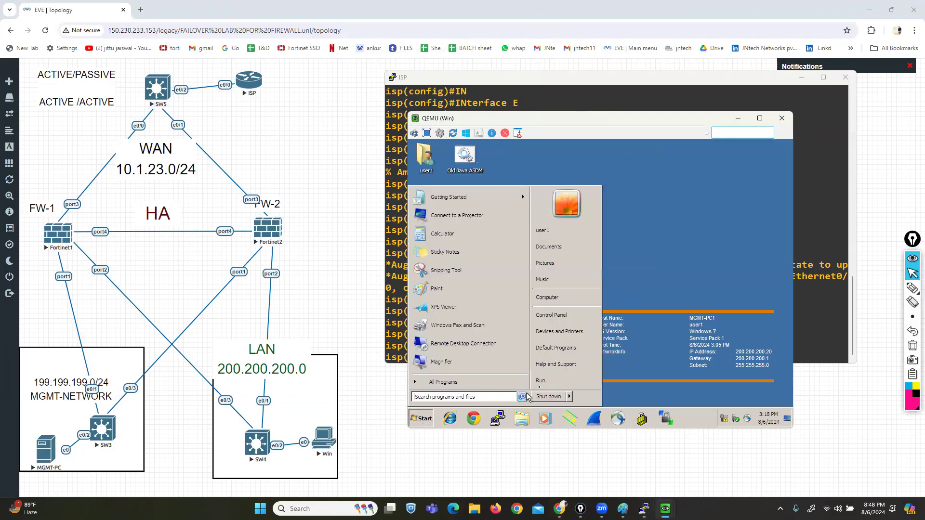
left_click(542, 384)
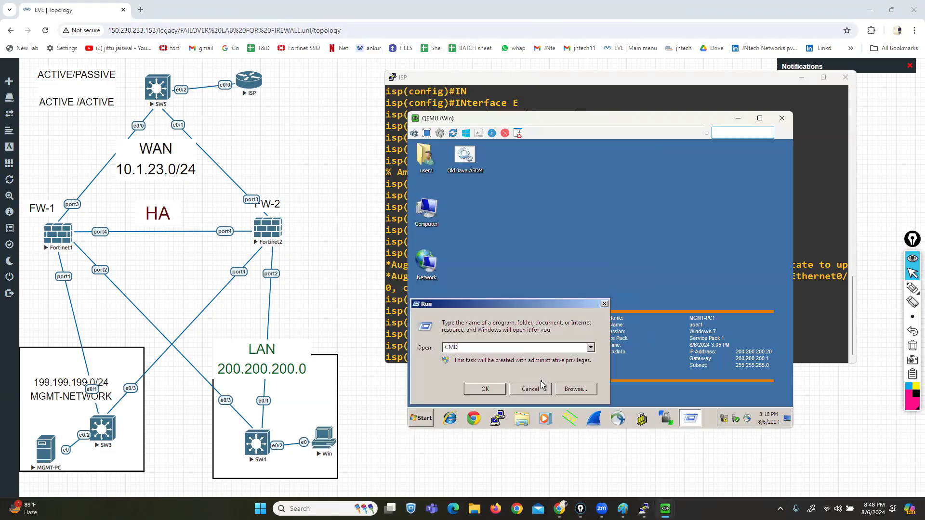
key("Return")
type("IPCONFIG")
key("Return")
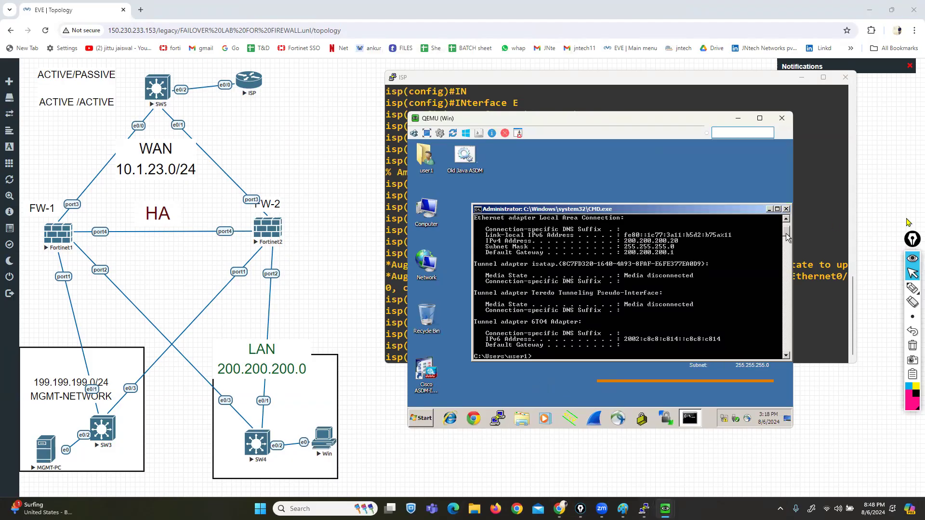
left_click(913, 288)
mouse_move(674, 235)
left_mouse_down()
mouse_move(685, 236)
mouse_move(687, 258)
left_mouse_up()
left_click_drag(628, 232, 620, 234)
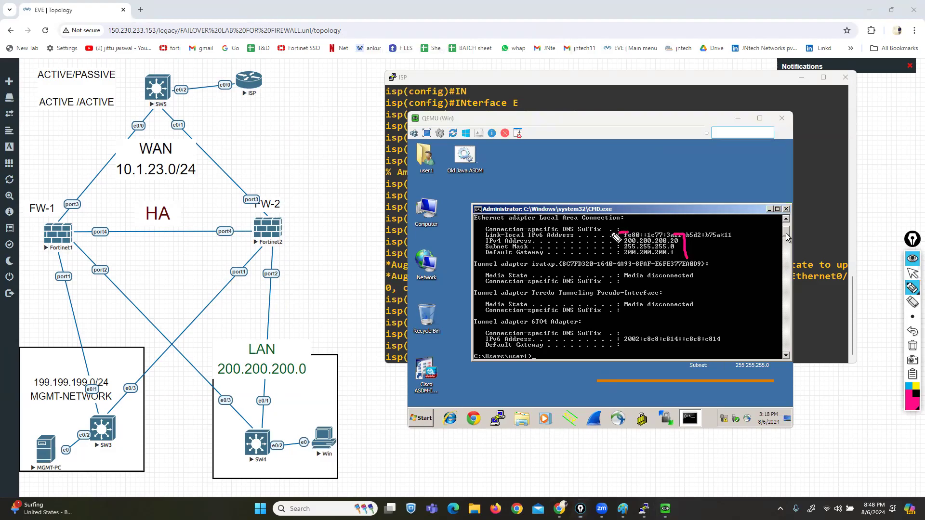
left_click(913, 345)
left_click(912, 273)
Step: Put the Win PC window away and bring the MGMT-PC FortiGate page forward
left_click(736, 119)
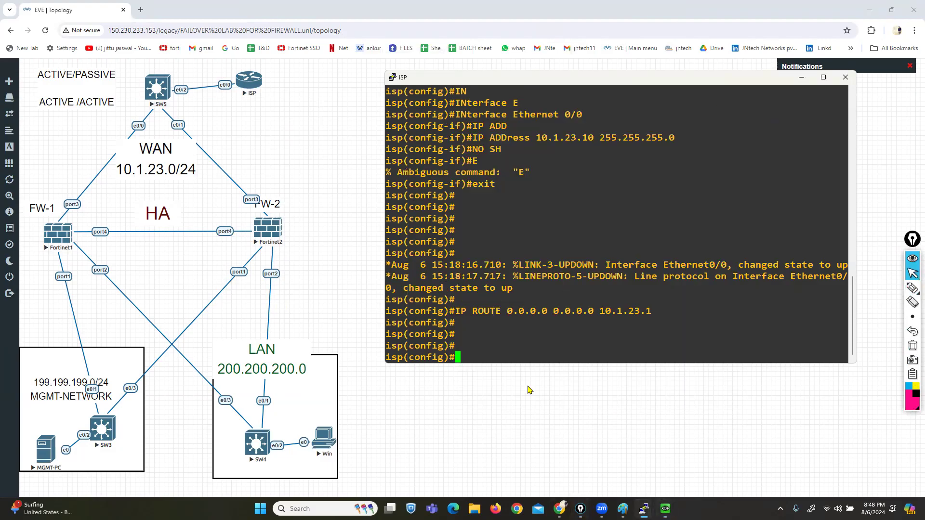
mouse_move(666, 509)
left_click(625, 458)
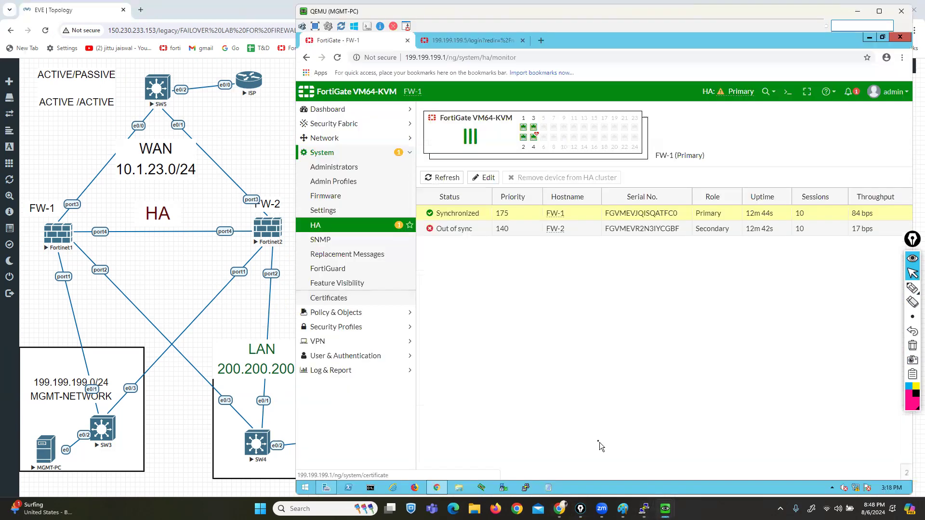
Step: Reload the FortiGate GUI and scroll Dashboard > Status down to the HA Status widget
left_click(338, 58)
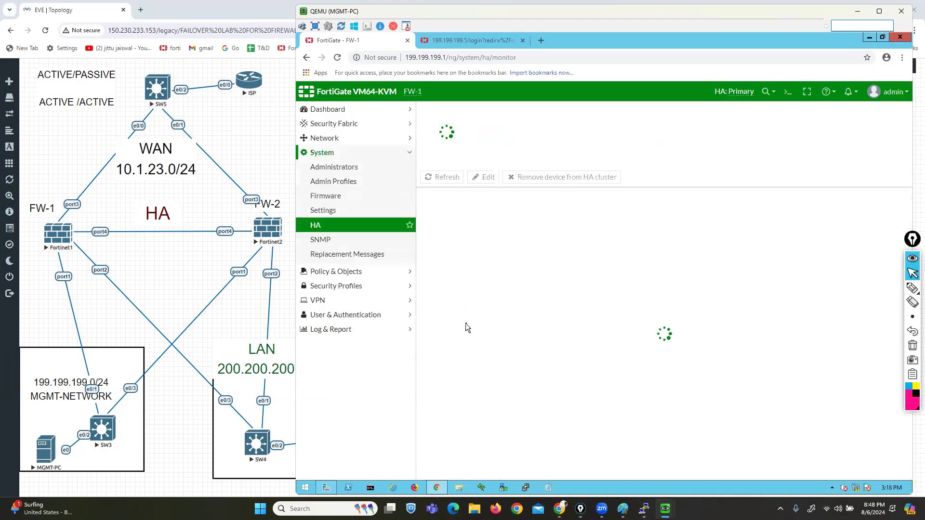
left_click(333, 110)
left_click(336, 125)
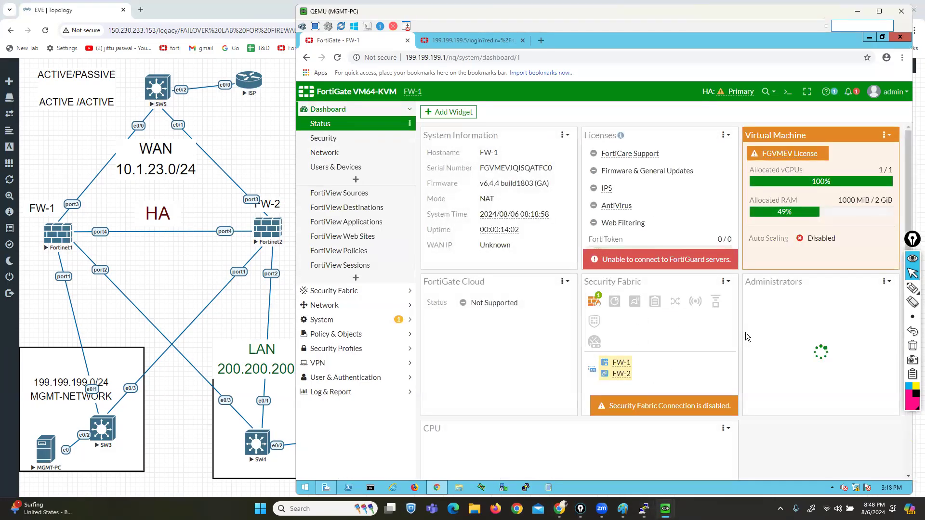
scroll(745, 332, "down", 8)
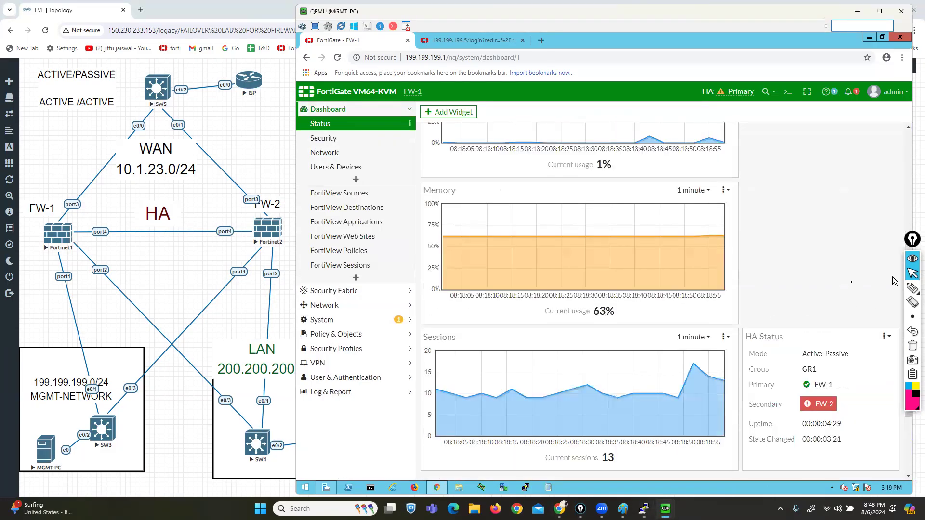
scroll(892, 276, "down", 2)
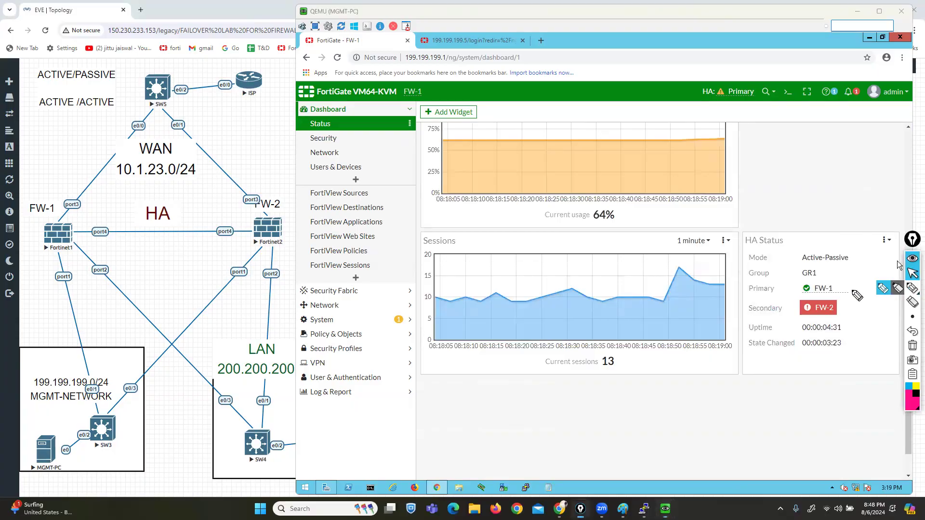
Step: Mark HA mode Active-Passive, group GR1, primary FW-1 and secondary FW-2 in HA Status
left_click(884, 290)
left_click_drag(742, 265, 852, 266)
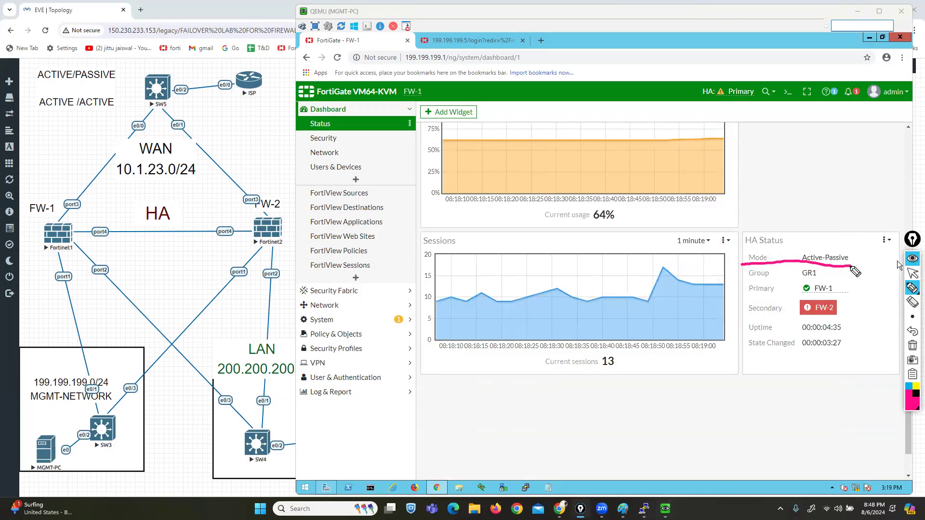
left_click_drag(776, 275, 795, 274)
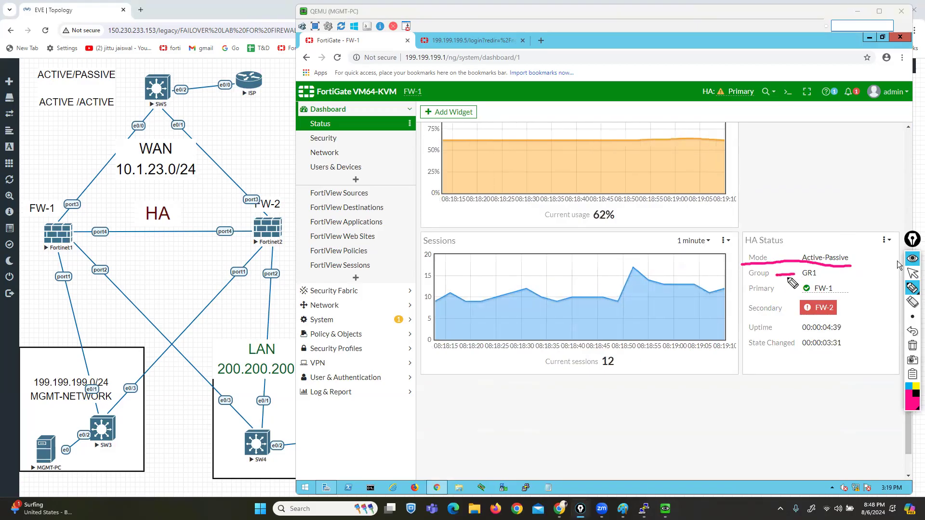
left_click_drag(748, 298, 796, 292)
left_click_drag(755, 317, 791, 314)
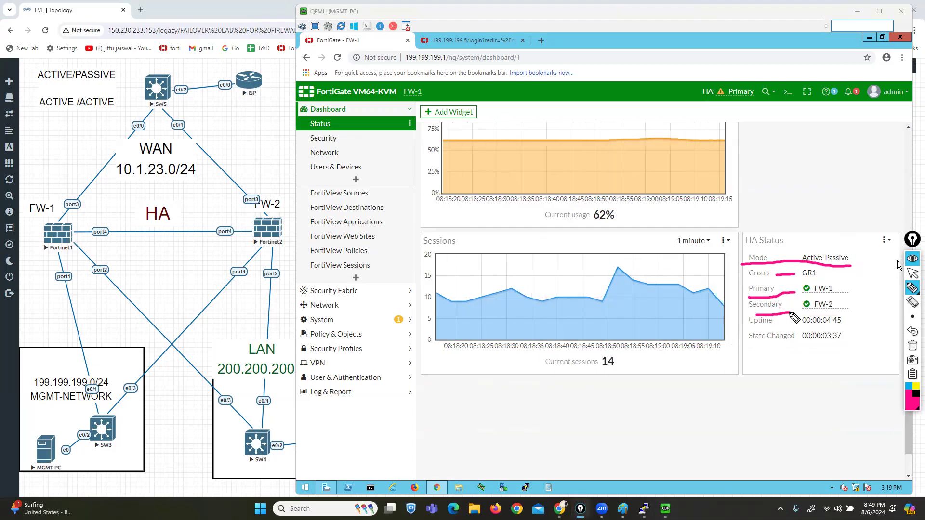
Step: Clear the marks, reload the dashboard and expand the System section
left_click(913, 346)
left_click(913, 272)
left_click(338, 59)
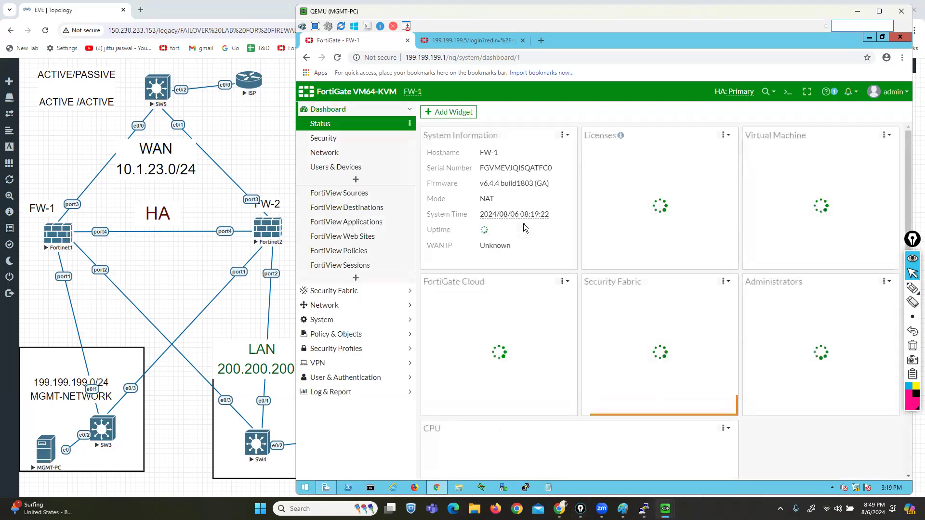
left_click(325, 326)
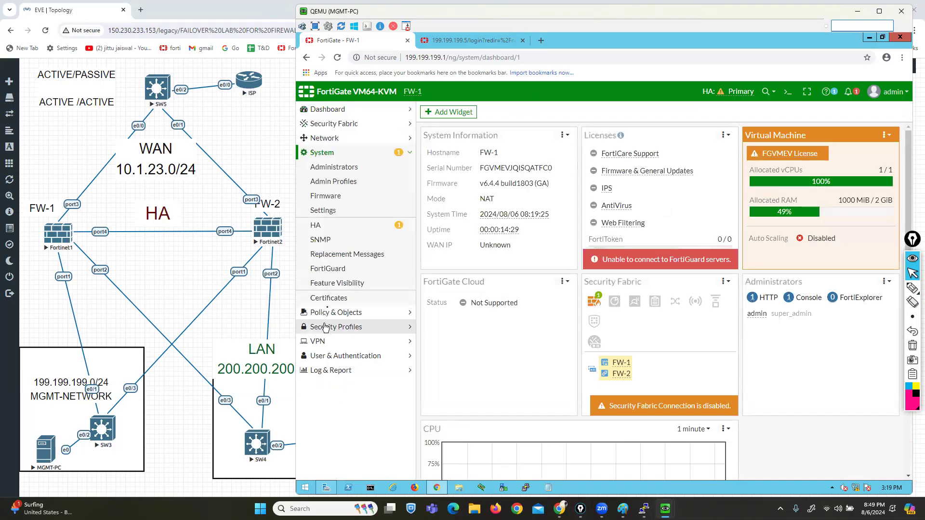
Step: Open the System > HA monitor and highlight the FW-1 entry
left_click(322, 226)
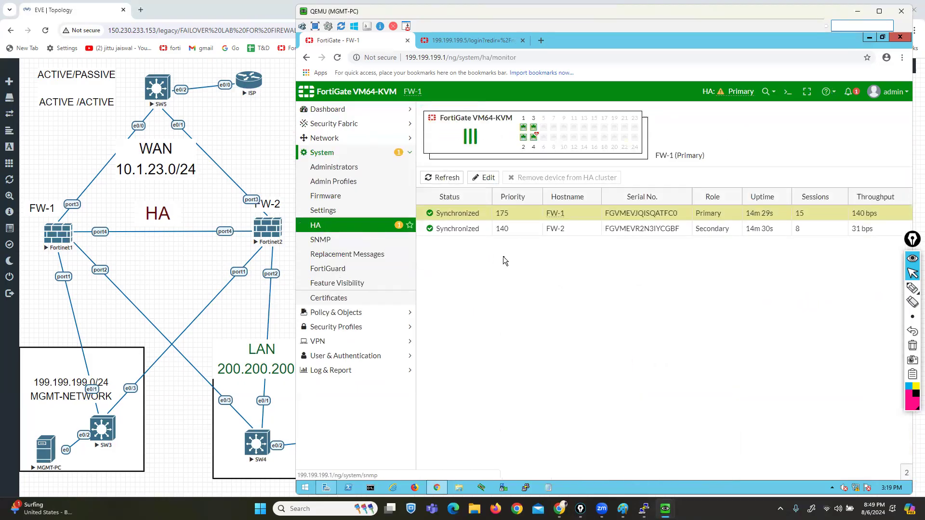
mouse_move(912, 289)
left_click(882, 291)
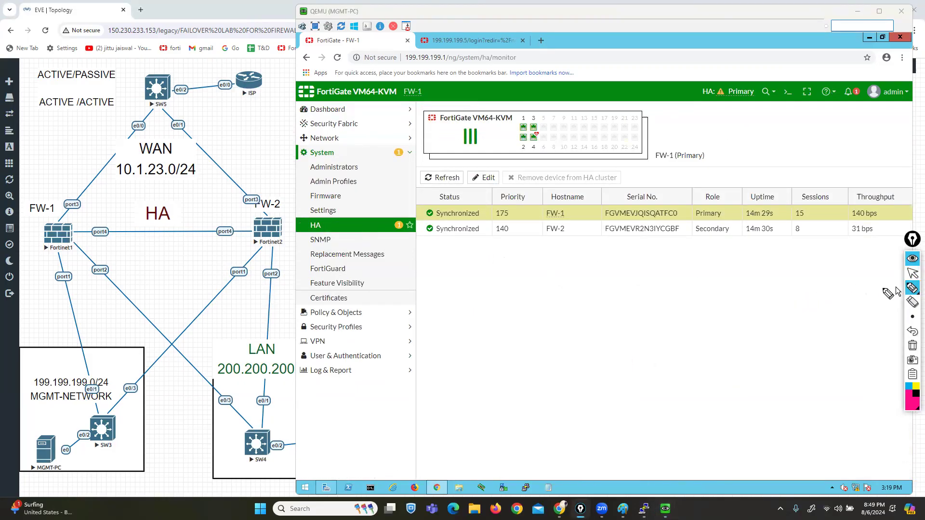
left_click_drag(416, 213, 415, 232)
mouse_move(567, 206)
left_mouse_down()
mouse_move(542, 215)
mouse_move(576, 216)
mouse_move(569, 202)
mouse_move(725, 138)
mouse_move(722, 207)
mouse_move(773, 203)
mouse_move(745, 232)
mouse_move(792, 230)
mouse_move(789, 193)
left_mouse_up()
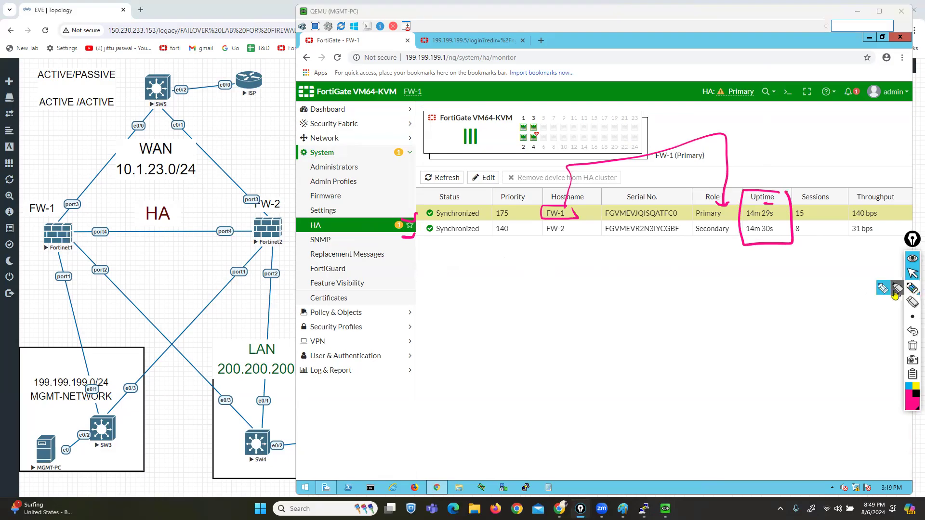
Step: Mark FW-1's serial number, hostname and priority 175 on the HA monitor
left_click(912, 288)
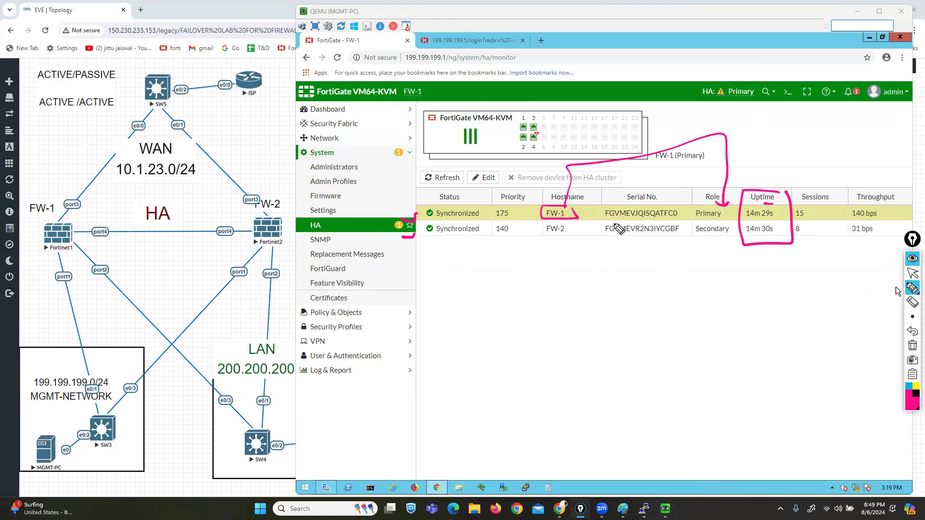
left_click_drag(606, 219, 612, 224)
left_click_drag(622, 218, 636, 225)
left_click_drag(574, 214, 584, 209)
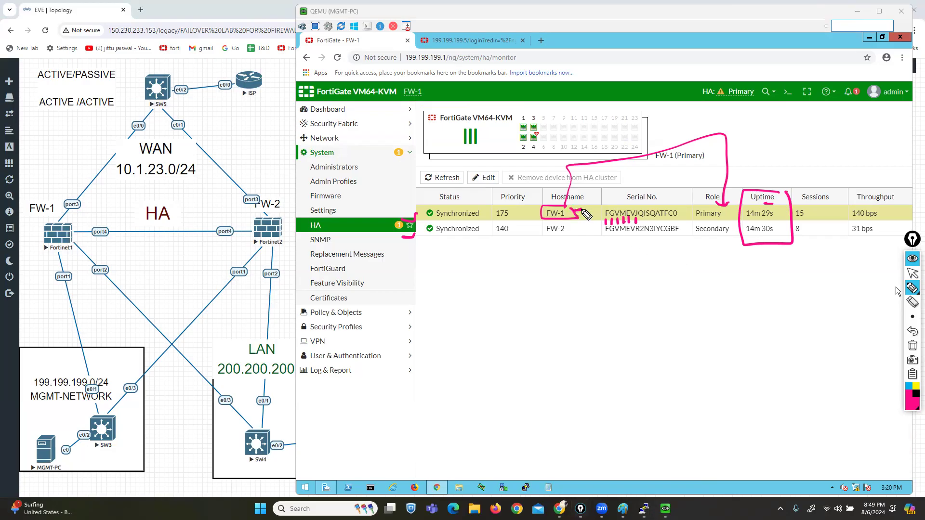
mouse_move(512, 205)
left_mouse_down()
mouse_move(490, 205)
mouse_move(490, 221)
mouse_move(520, 222)
mouse_move(516, 206)
left_mouse_up()
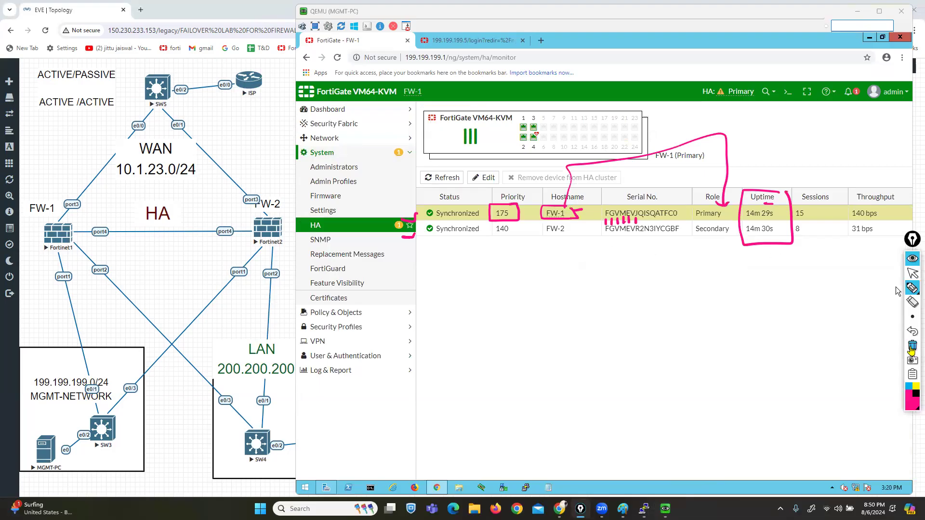
Step: Clear the on-screen annotations and expand the Network section in FW-1's sidebar
left_click(913, 346)
left_click(913, 274)
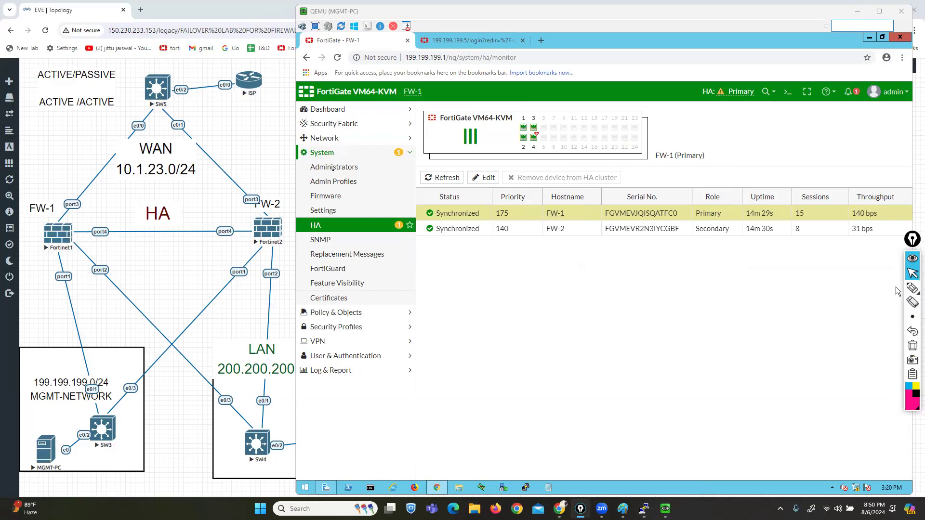
left_click(324, 138)
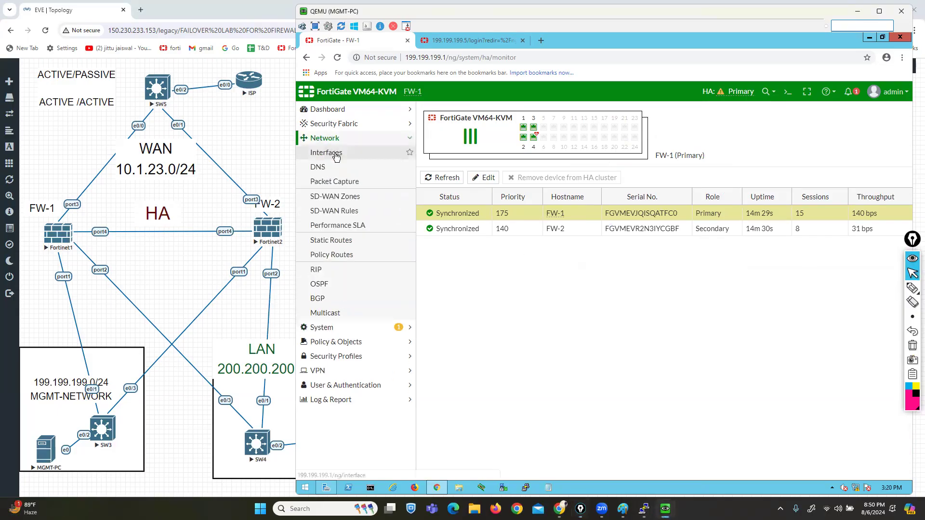
Step: Configure port2 as alias LAN at 200.200.200.1/24 with PING allowed
left_click(336, 153)
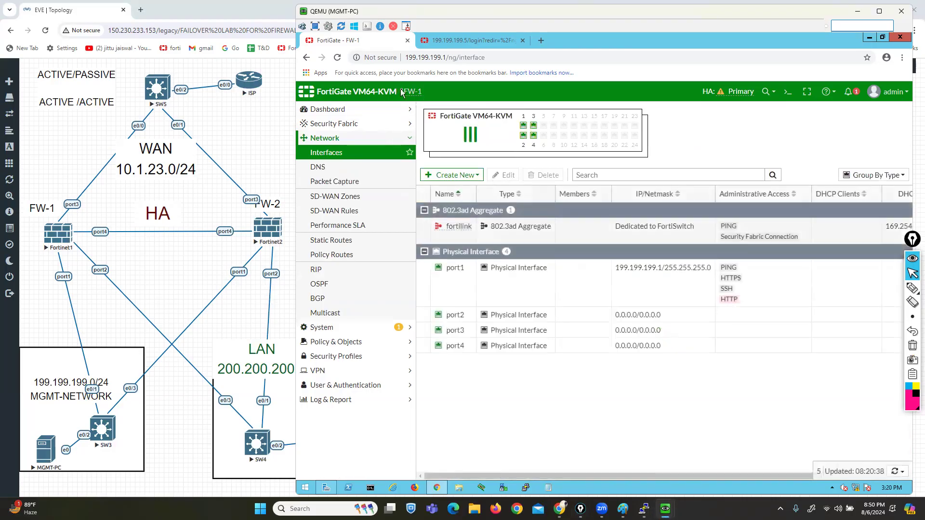
left_click_drag(404, 91, 429, 93)
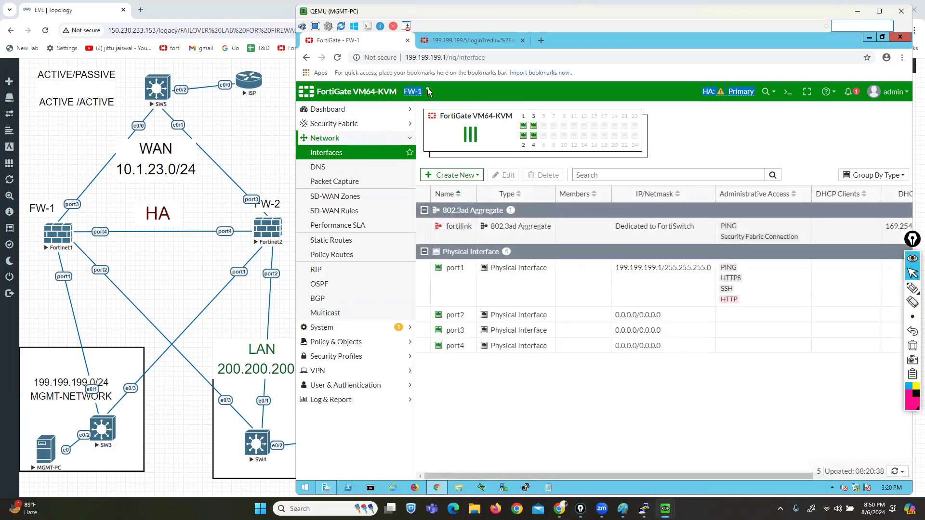
double_click(455, 321)
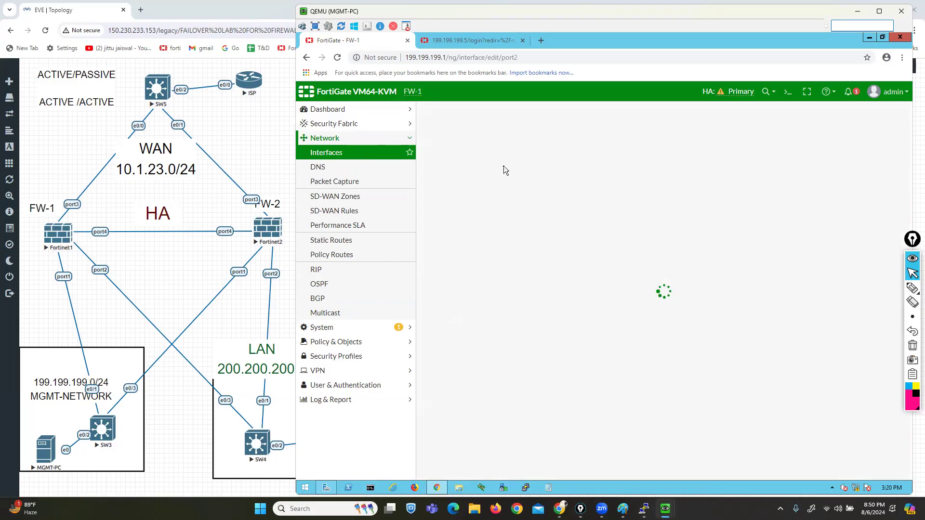
left_click(507, 144)
type("lan")
type("AN")
key("Tab")
key("Tab")
key("Tab")
key("Tab")
type("200.200.2")
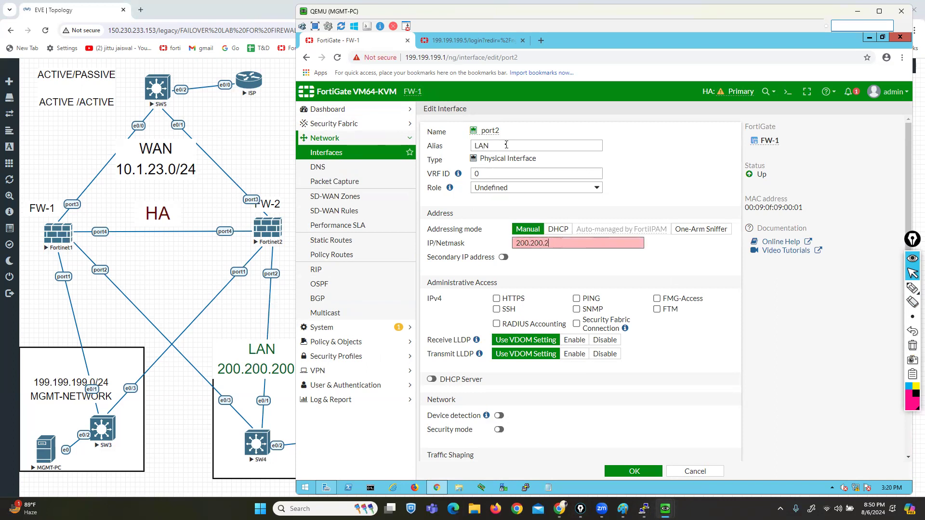
type("300/24")
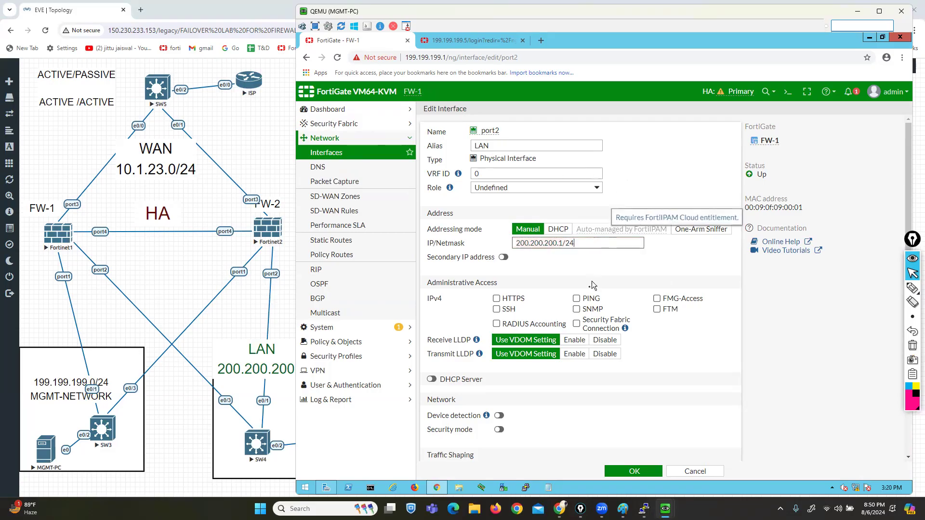
left_click(576, 299)
left_click(618, 470)
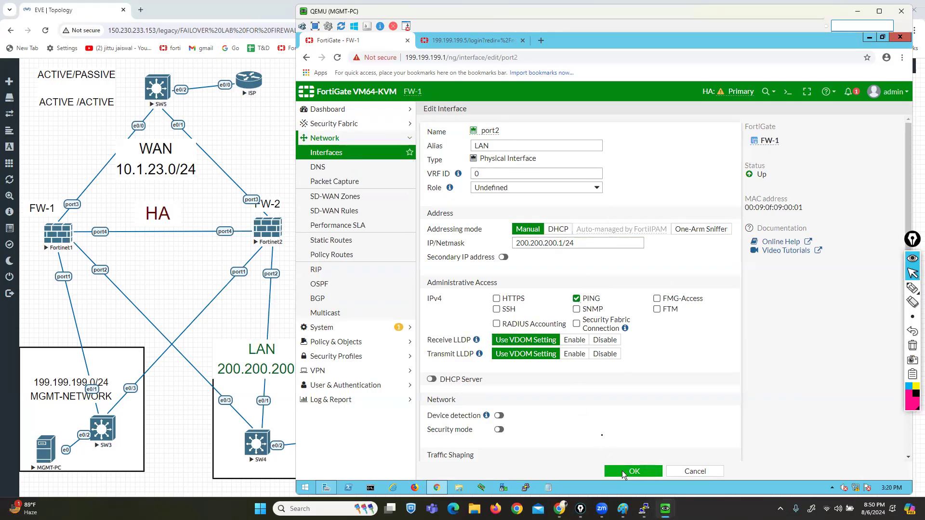
Step: Configure port3 as alias WAN at 10.1.23.1/24 with PING allowed
double_click(455, 331)
left_click(519, 146)
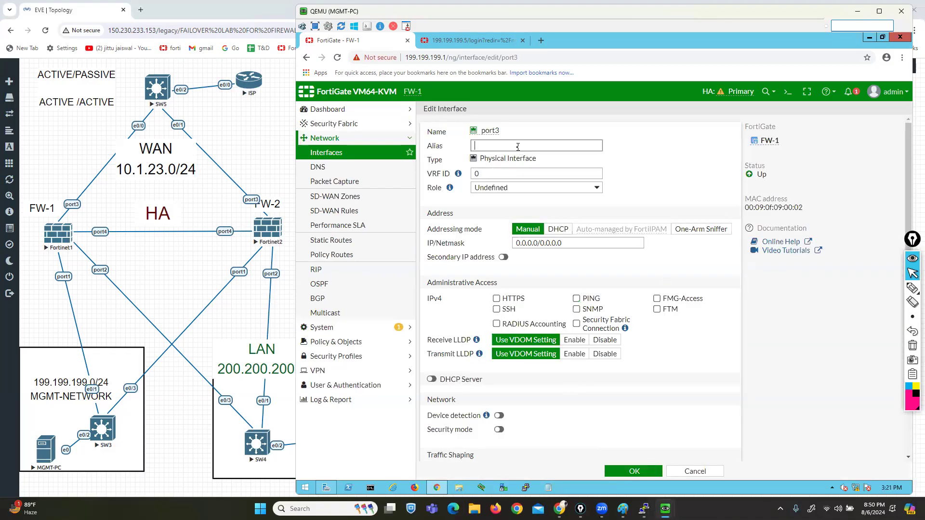
type("WAN")
key("Tab")
key("Tab")
key("Tab")
key("Tab")
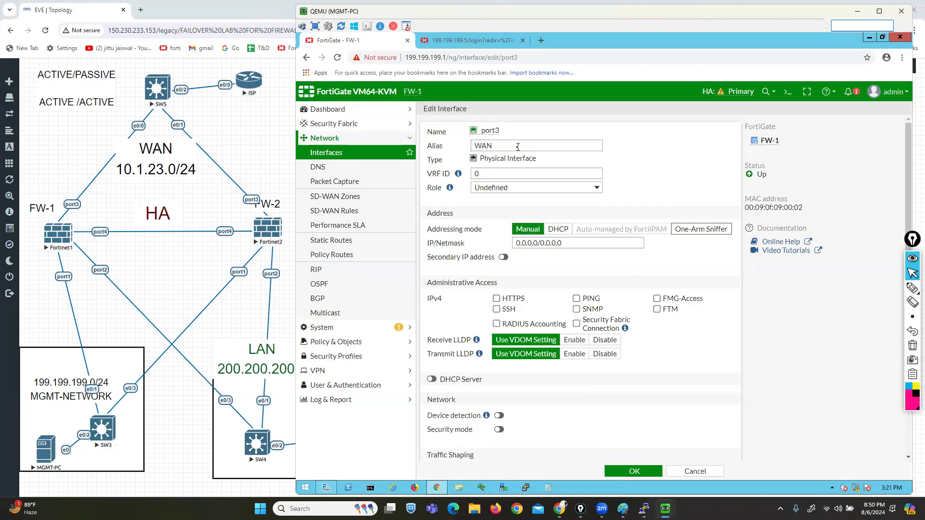
type("10.1.23.")
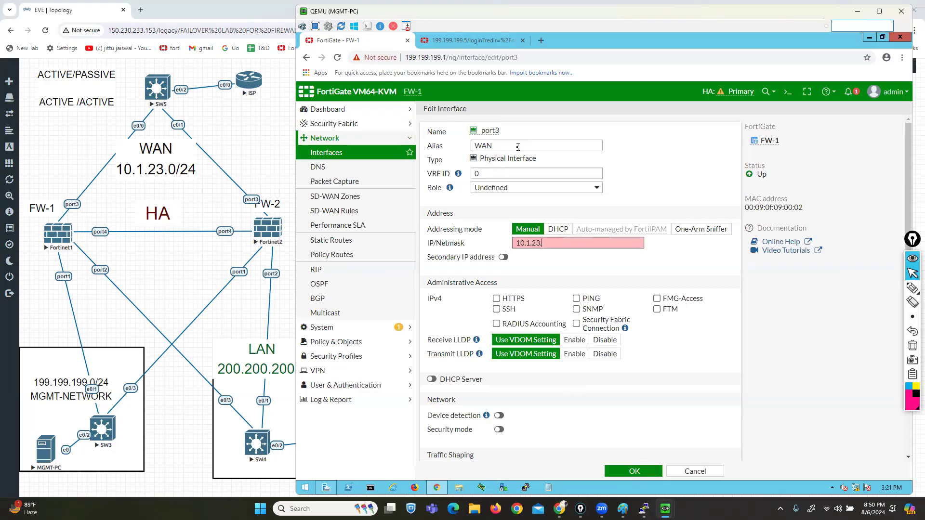
type("1/24")
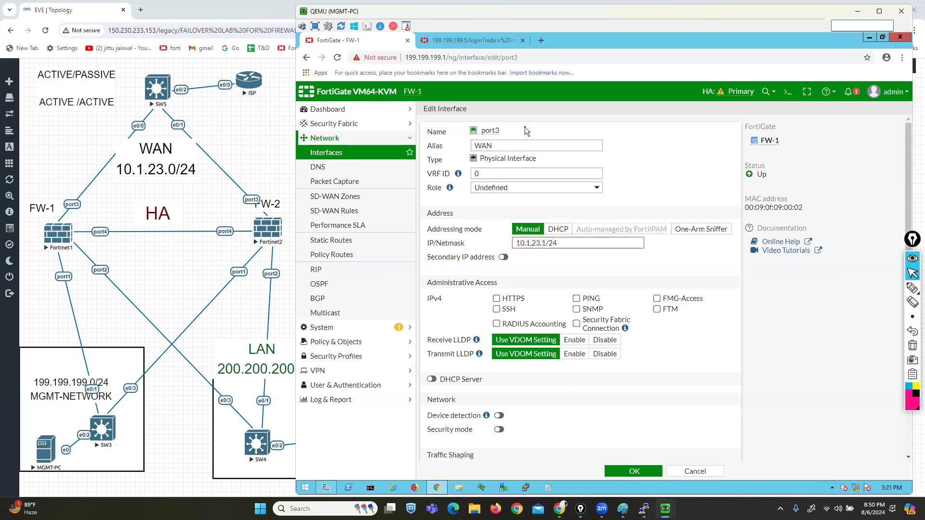
left_click(577, 298)
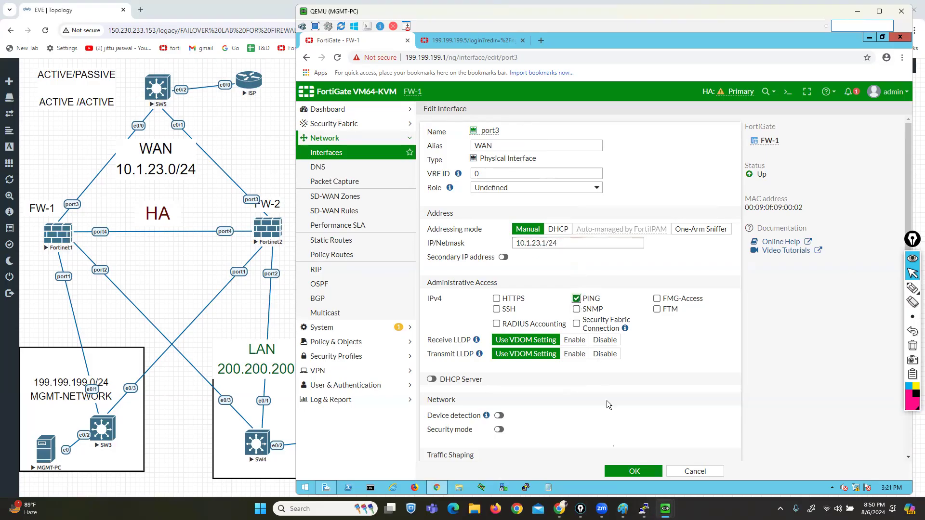
left_click(634, 471)
left_click(322, 240)
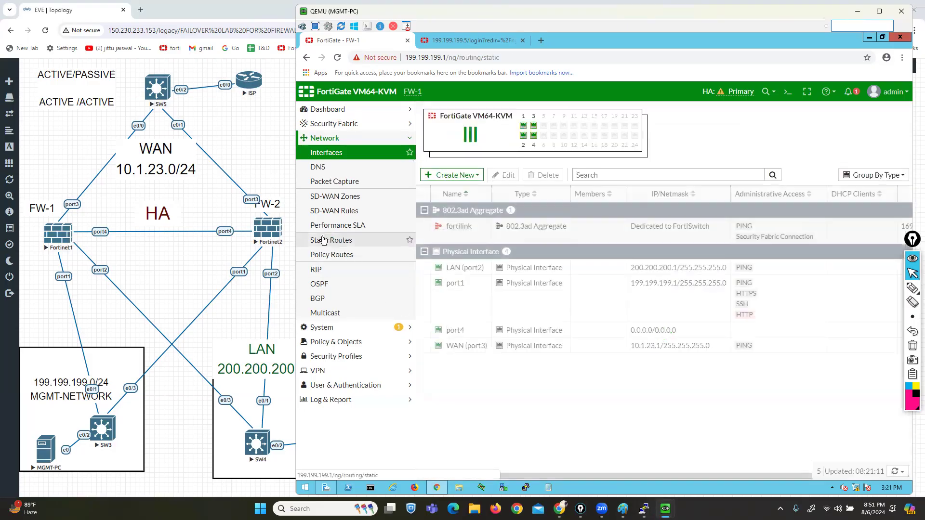
Step: Create a 0.0.0.0/0 static route via gateway 10.1.23.10 out WAN (port3)
left_click(441, 111)
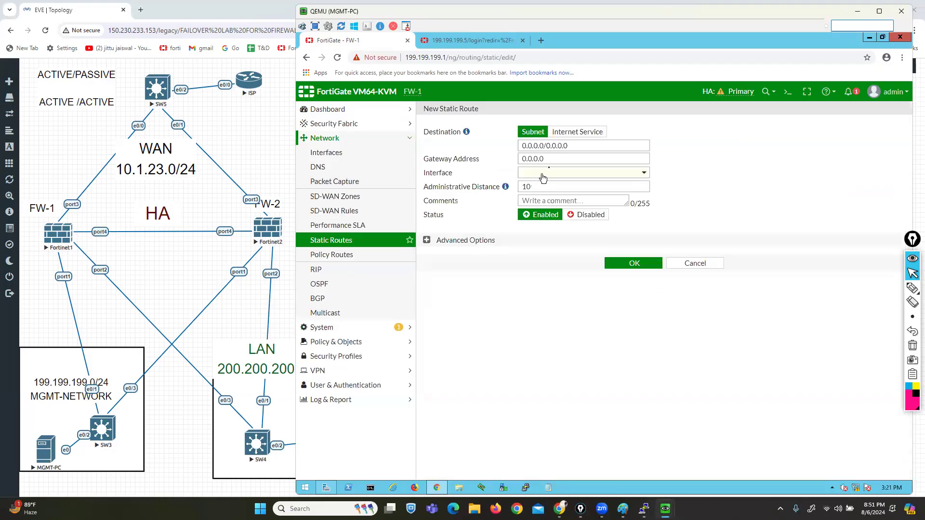
left_click_drag(550, 159, 511, 164)
type("10.1.23.10")
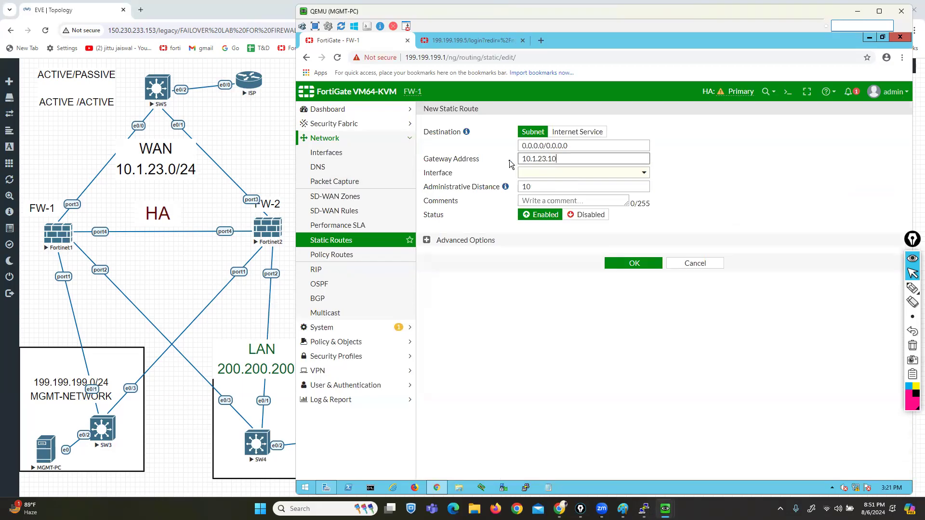
left_click(560, 173)
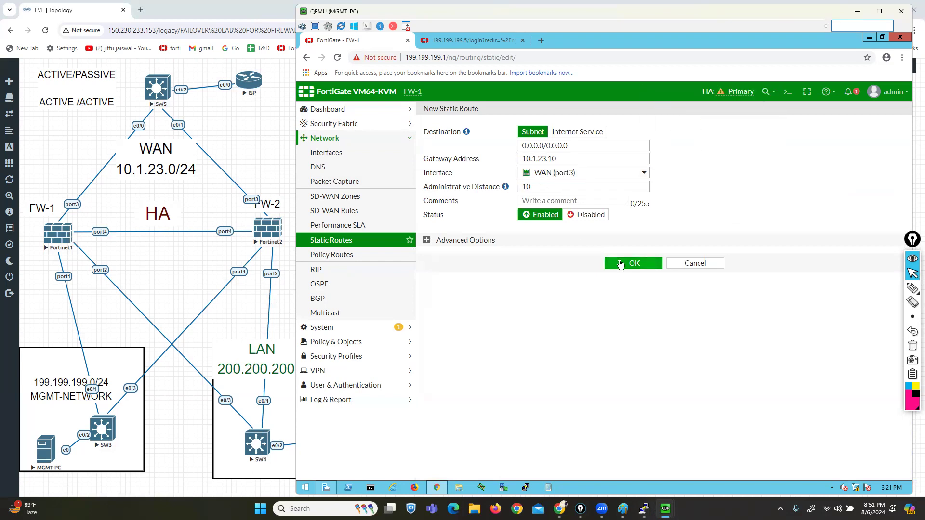
left_click(621, 264)
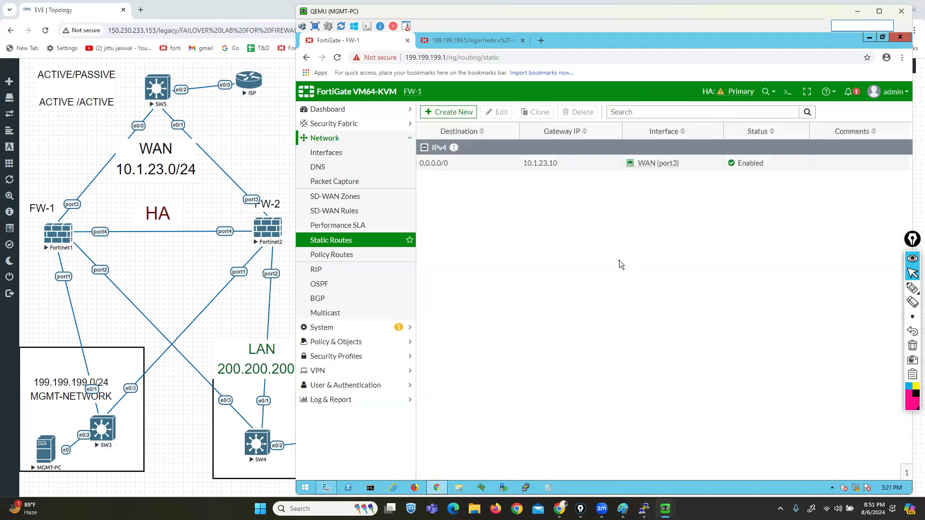
Step: Log in to the FW-2 console as admin
mouse_move(645, 509)
left_click(636, 453)
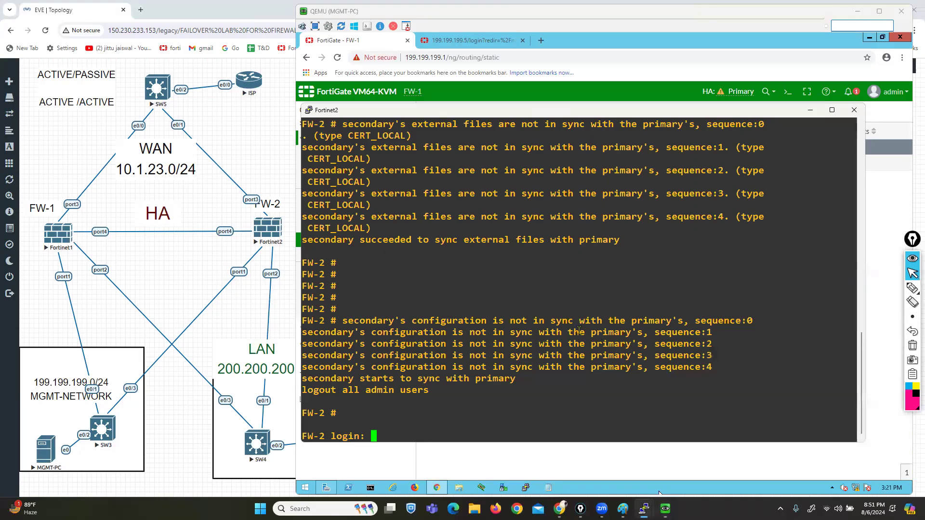
type("am")
key("BackSpace")
key("BackSpace")
type("am")
type("min")
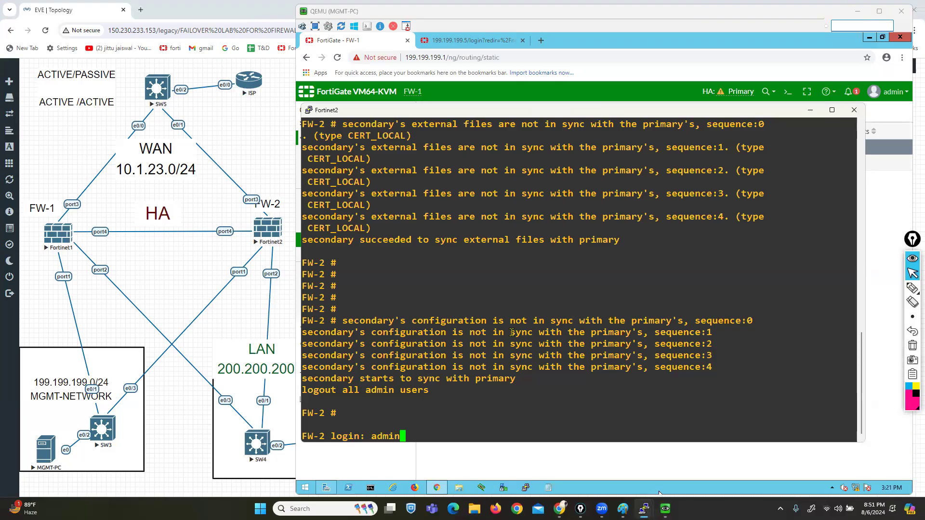
key("Return")
key("Return")
key("Return")
key("Return")
key("Return")
key("Return")
key("Return")
key("Return")
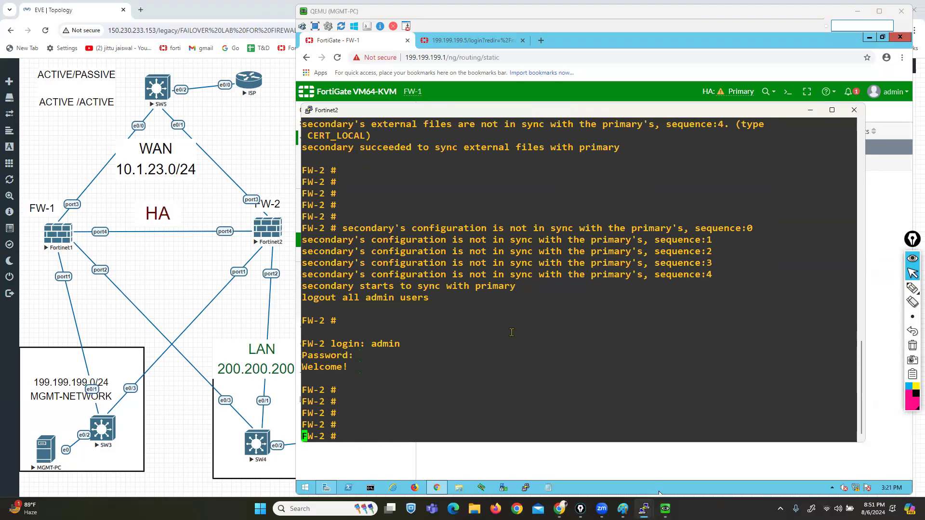
Step: Run 'show system interface' on FW-2 and highlight the synced port2 and port3 settings
type("s")
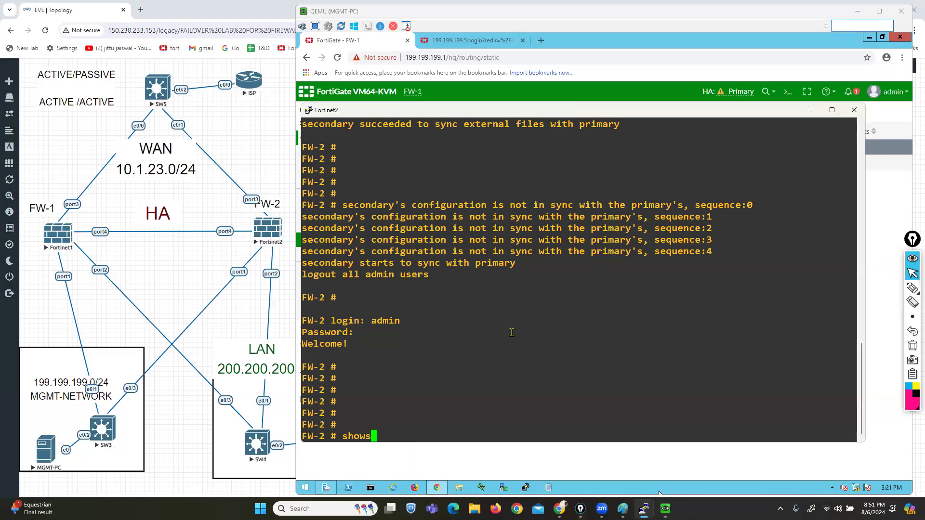
type("how system interface")
key("Return")
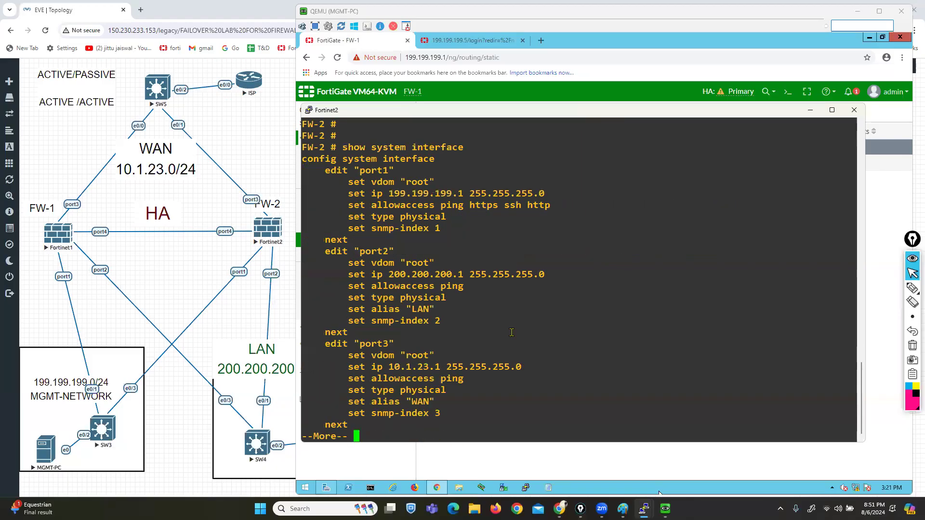
left_click_drag(348, 240, 464, 298)
left_click_drag(359, 343, 464, 381)
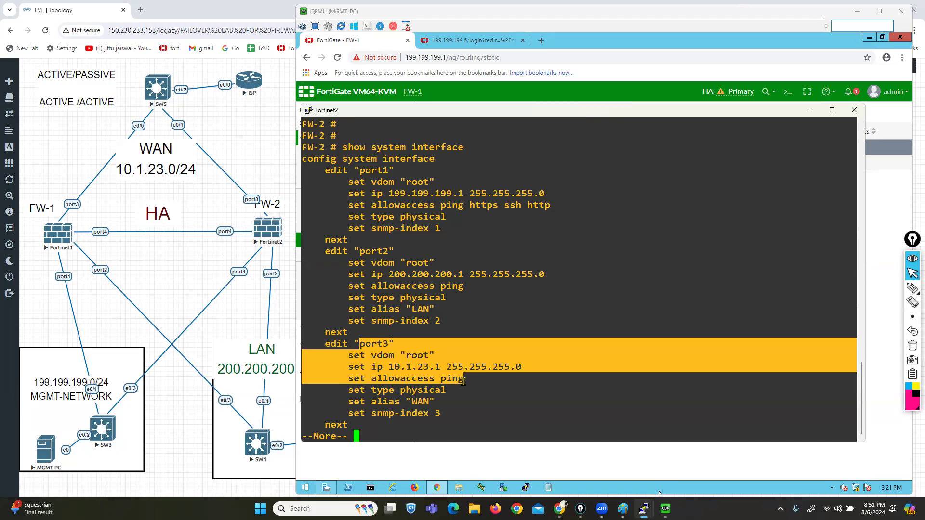
left_click(456, 89)
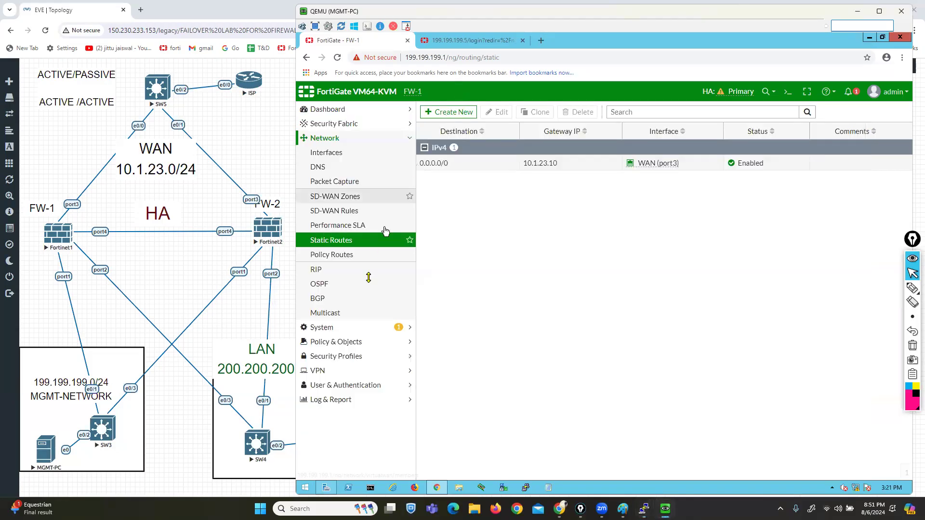
Step: Start new firewall policy RULE-1 from LAN (port2) to WAN (port3)
left_click(341, 340)
left_click(323, 182)
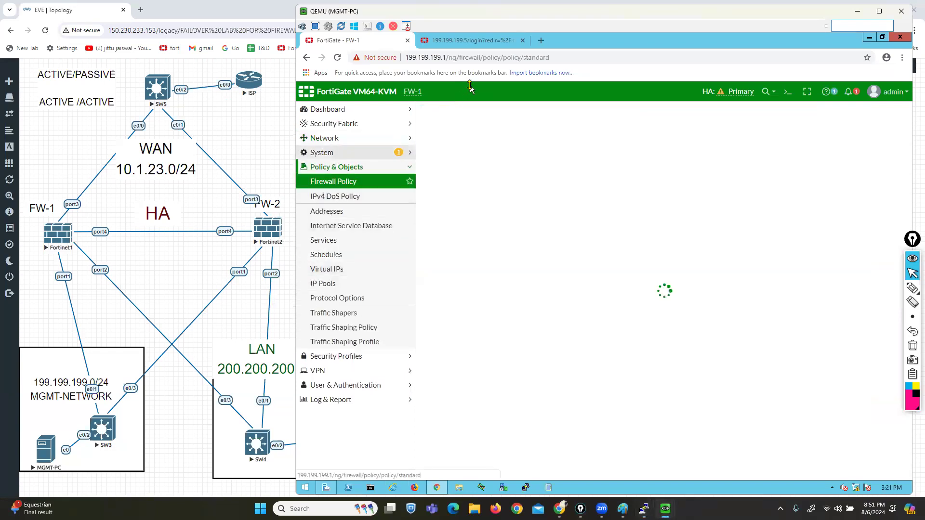
left_click(443, 115)
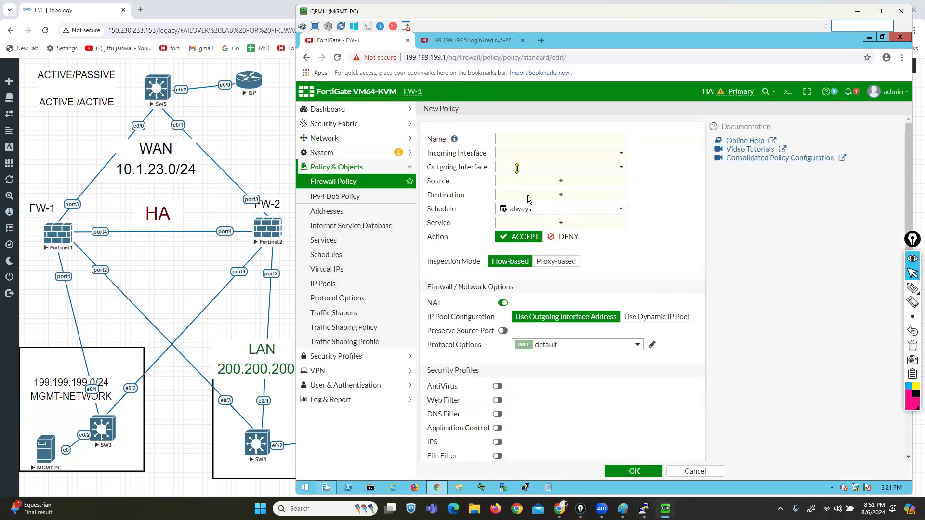
left_click(530, 138)
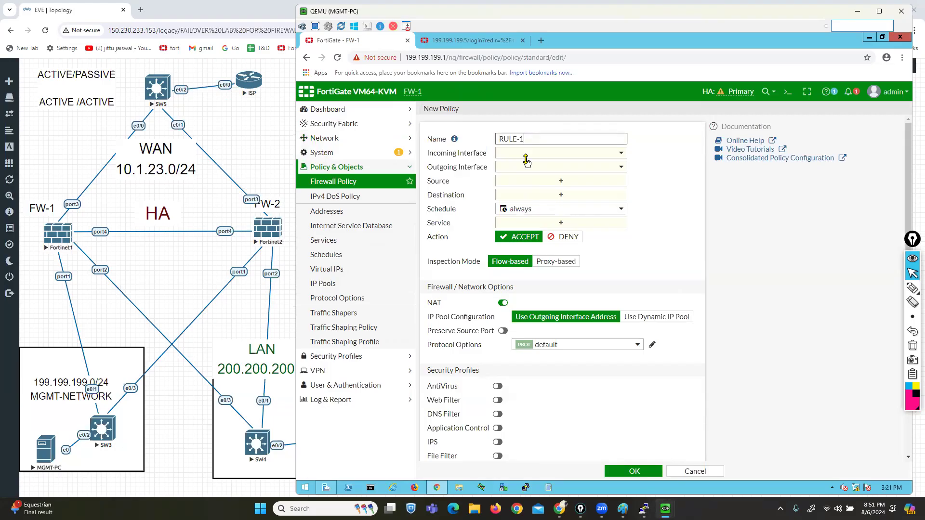
left_click(527, 154)
left_click(521, 188)
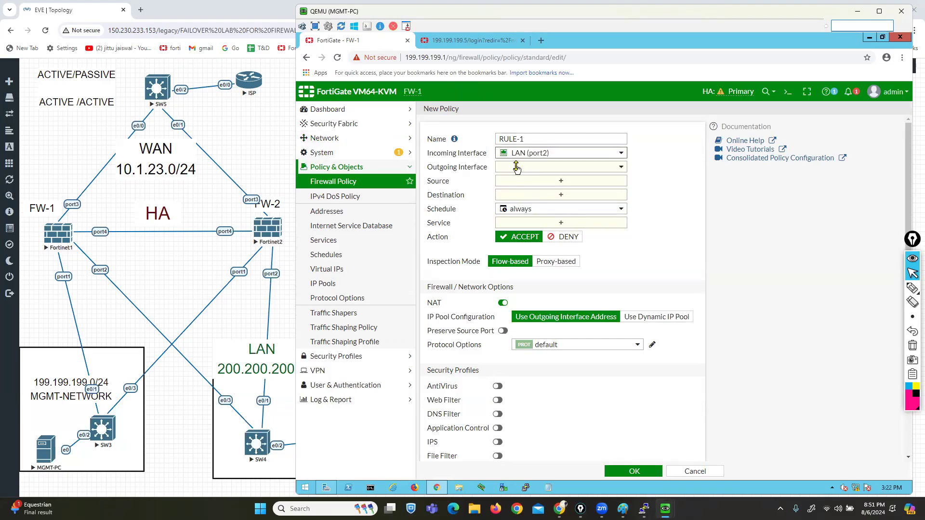
left_click(520, 166)
left_click(522, 212)
Step: Set source and destination to all, service ALL, log all sessions, and save RULE-1
left_click(531, 181)
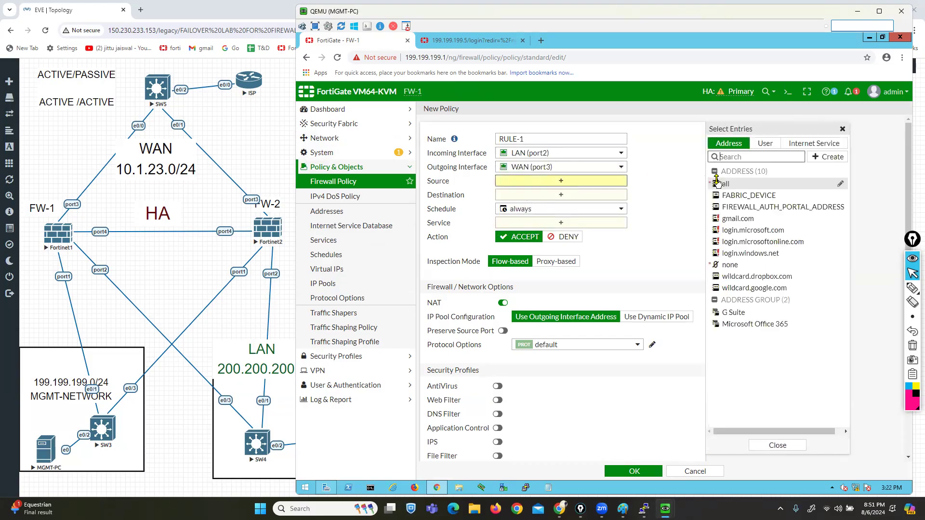
left_click(719, 184)
left_click(585, 204)
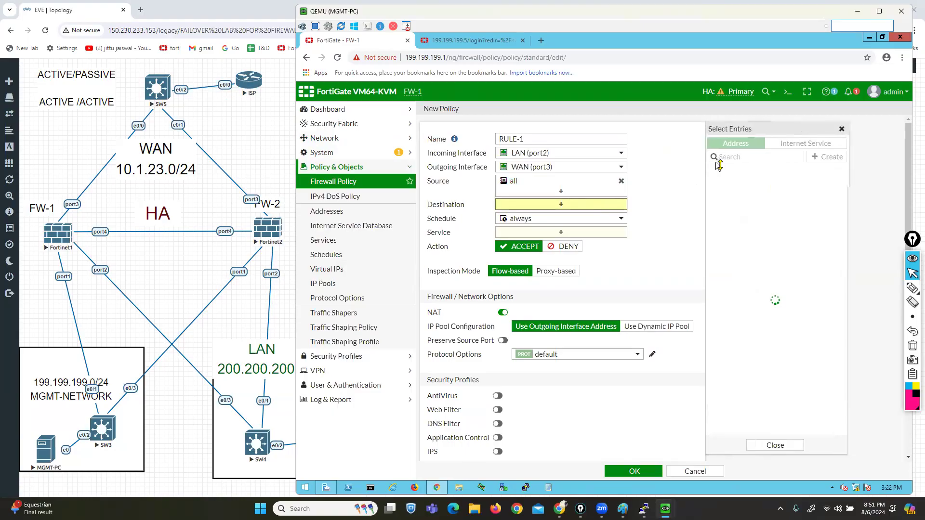
left_click(725, 184)
left_click(596, 245)
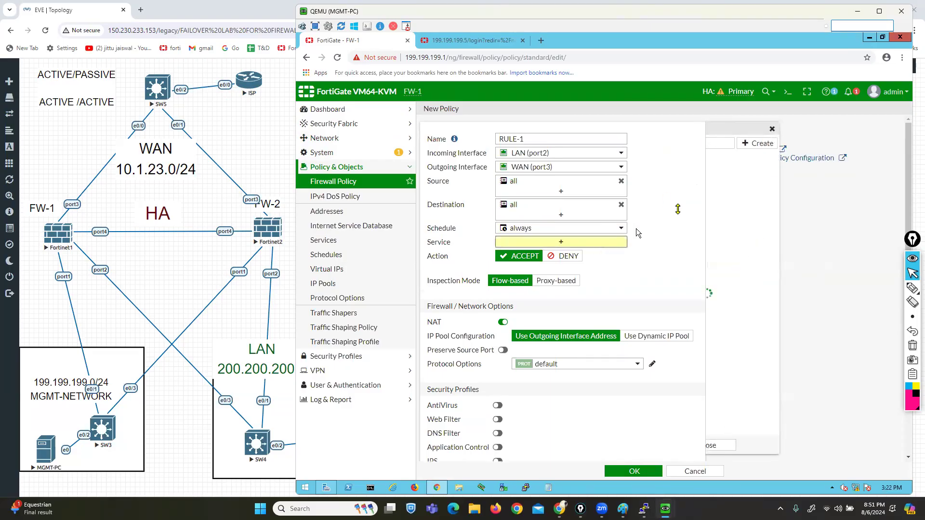
left_click(722, 182)
left_click(662, 210)
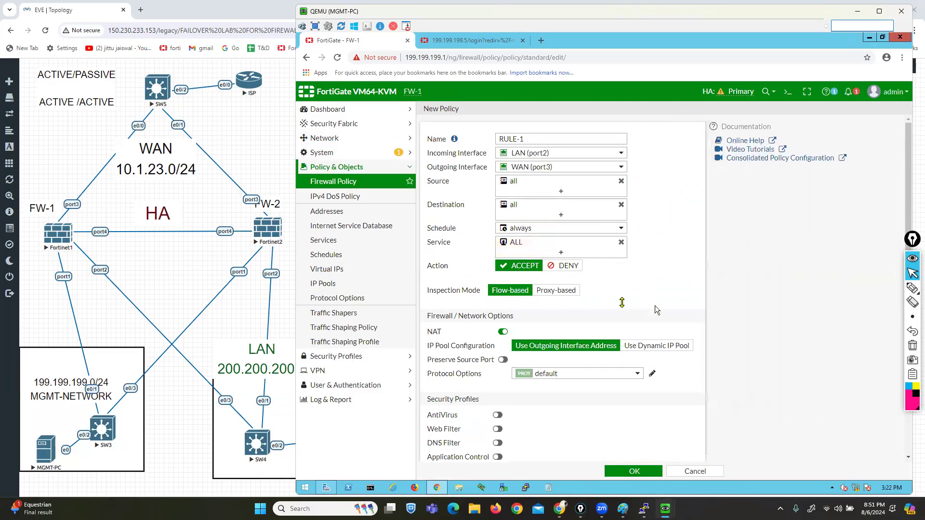
scroll(619, 360, "down", 4)
left_click(619, 358)
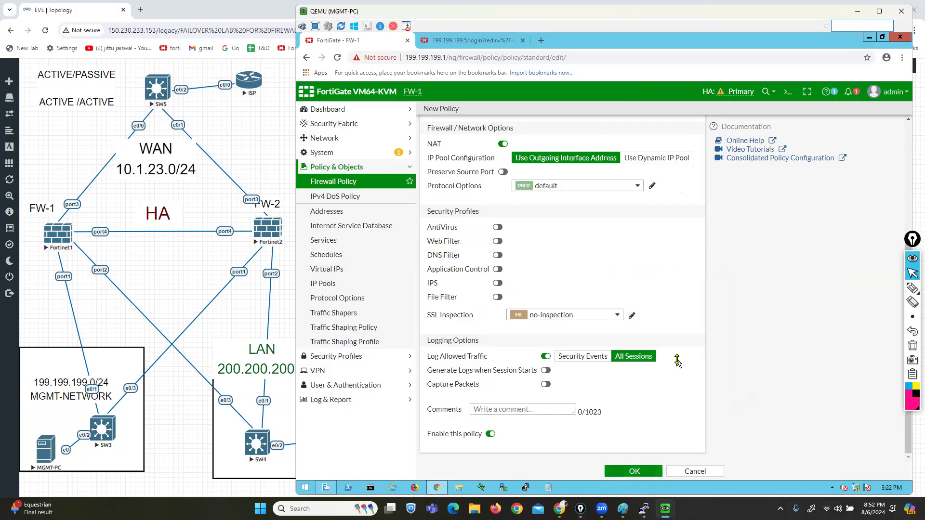
left_click(632, 471)
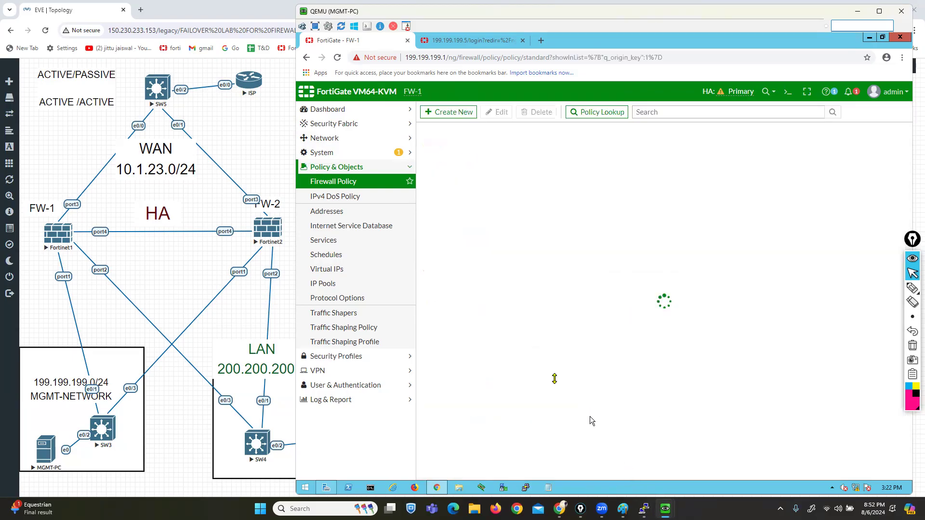
Step: Run 'show firewall policy' on FW-2 and highlight the synced RULE-1 settings
mouse_move(644, 509)
left_click(649, 433)
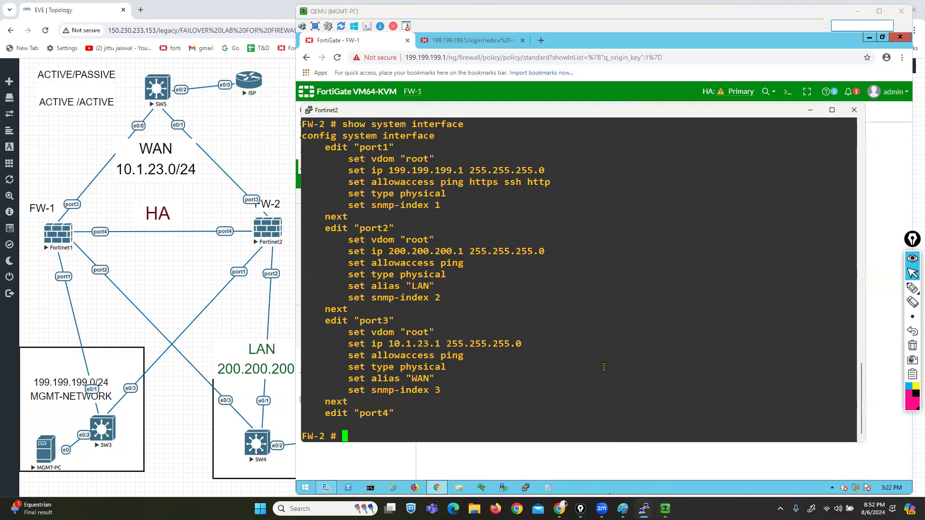
key("Return")
key("Return")
key("Return")
type("SHO")
key("BackSpace")
key("BackSpace")
key("BackSpace")
type("show")
type(" ire")
key("BackSpace")
key("BackSpace")
key("BackSpace")
key("BackSpace")
type("fi")
key("BackSpace")
key("BackSpace")
type("i")
key("BackSpace")
type("firewall policy")
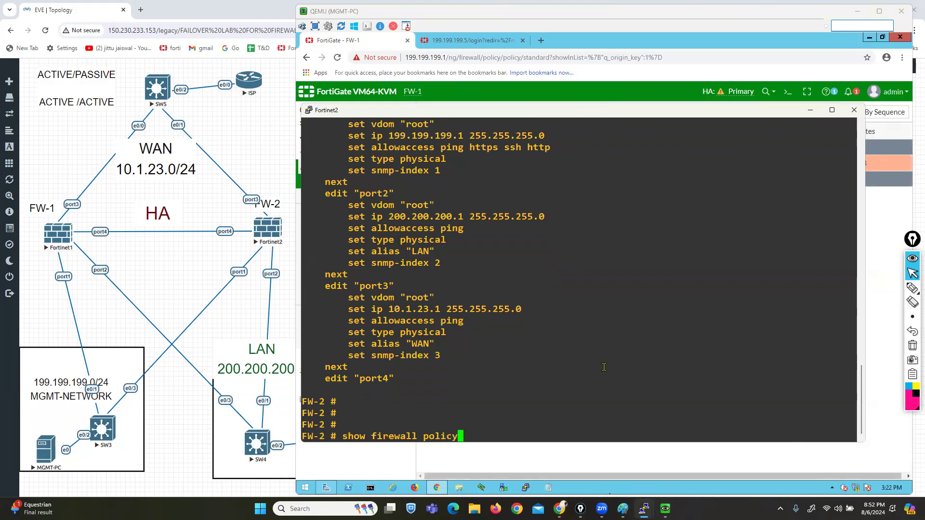
key("Return")
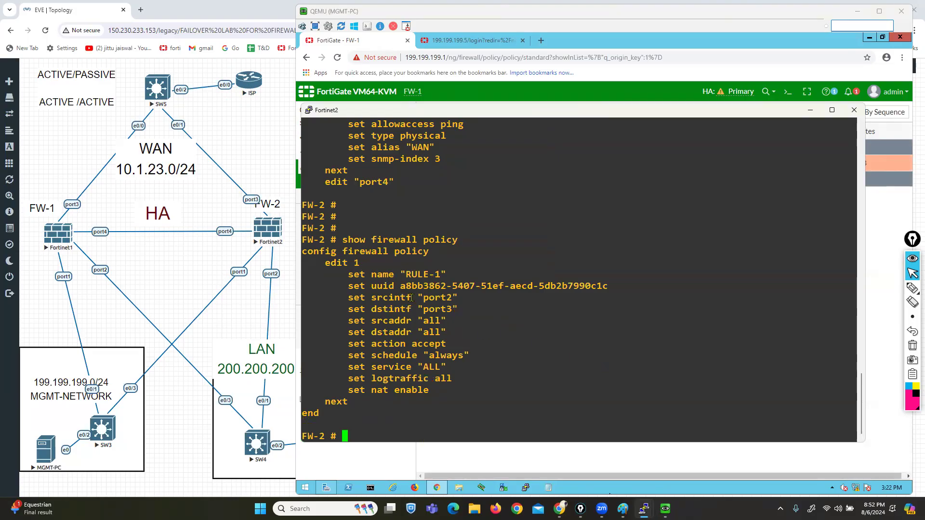
left_click_drag(345, 251, 458, 383)
left_click(458, 384)
Step: Minimize the FW-2 console to show RULE-1 in FW-1's policy list
left_click_drag(556, 116, 505, 114)
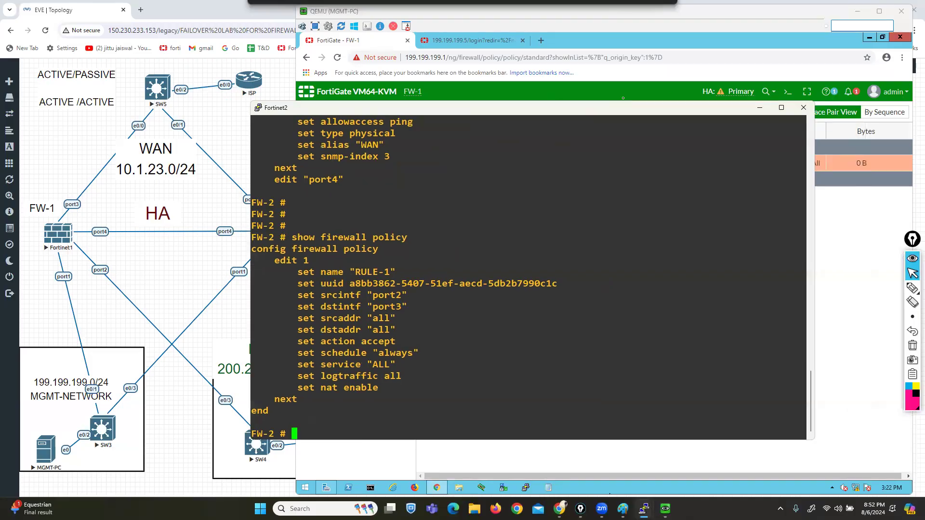
left_click(760, 108)
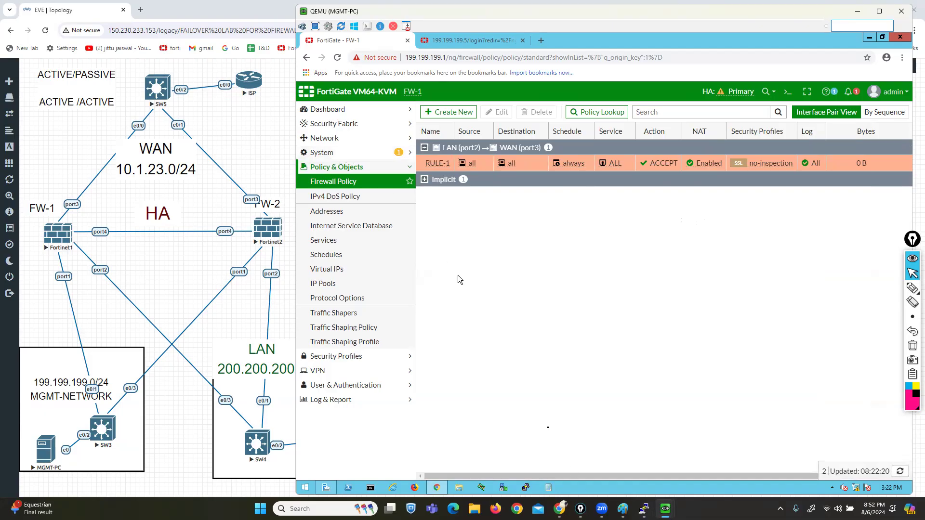
mouse_move(665, 509)
left_click(701, 460)
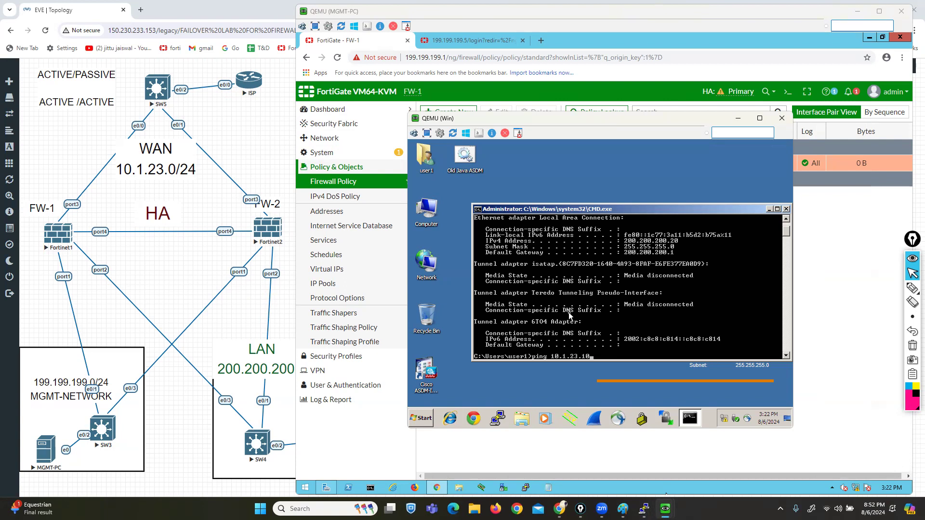
Step: Ping 10.1.23.10 from the LAN PC, then rerun it as a continuous ping with -t
key("Return")
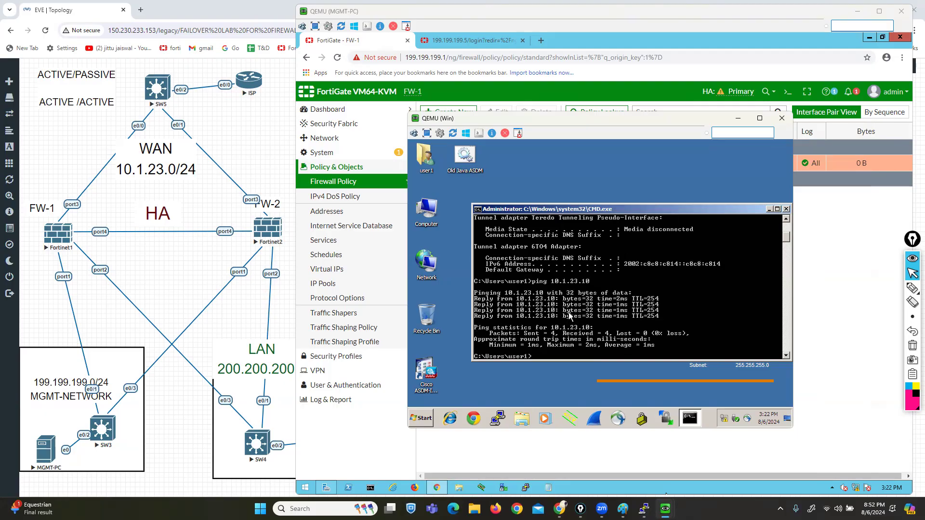
key("Up")
key("Return")
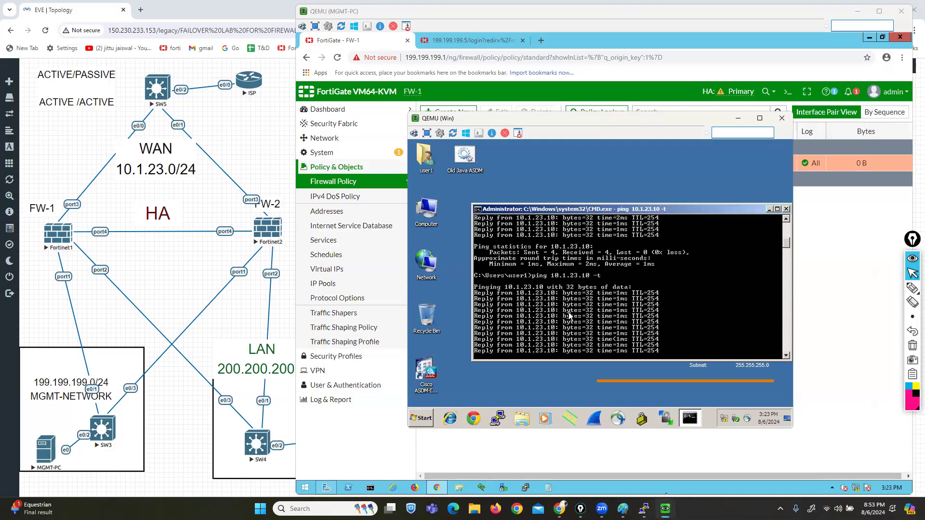
Step: Circle the FW-1 node on the EVE-NG topology with annotation ink
mouse_move(913, 288)
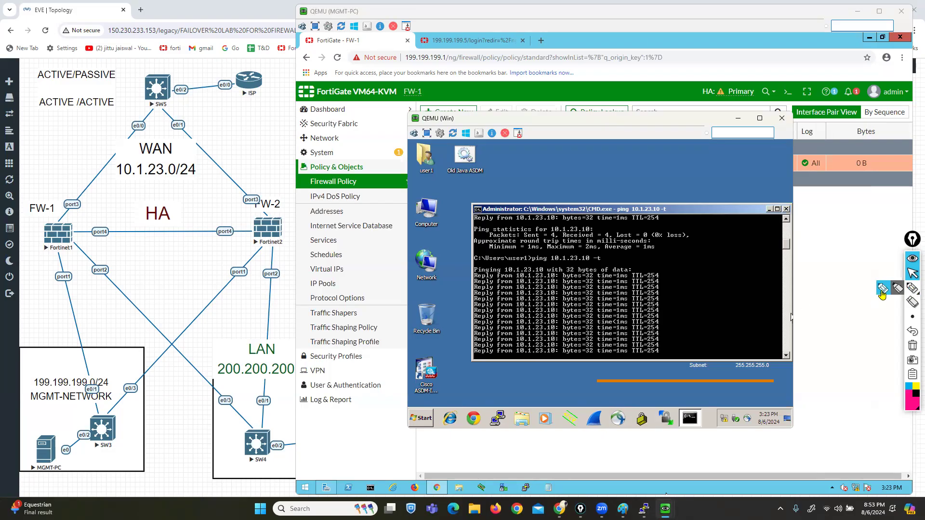
left_click(882, 289)
mouse_move(395, 77)
left_mouse_down()
mouse_move(436, 76)
mouse_move(427, 114)
mouse_move(388, 101)
mouse_move(391, 71)
left_mouse_up()
mouse_move(85, 215)
left_mouse_down()
mouse_move(33, 212)
mouse_move(28, 276)
left_mouse_up()
left_click_drag(127, 265, 77, 219)
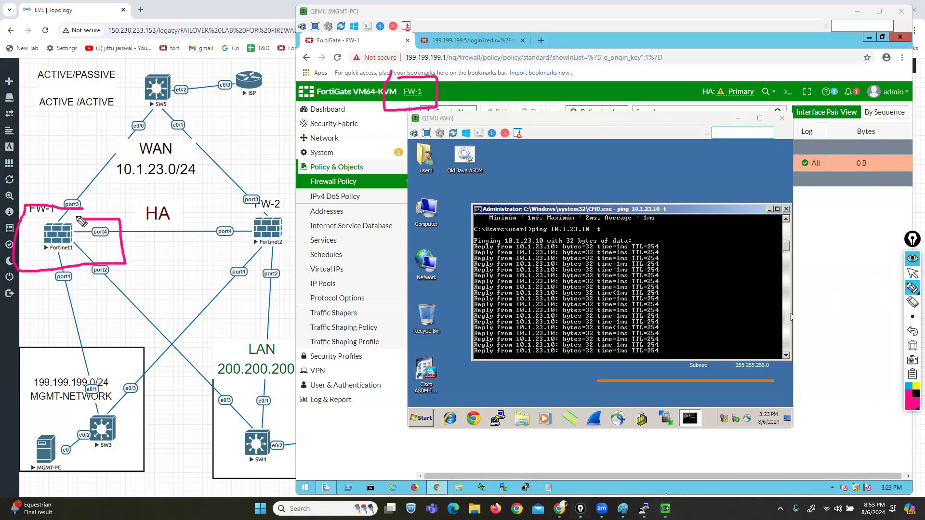
left_click(914, 274)
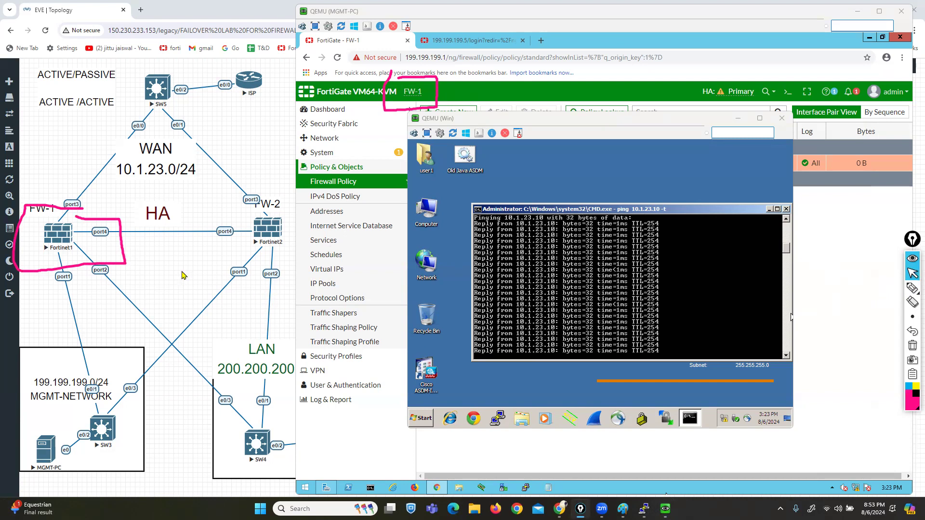
Step: Stop the Fortinet1 node and watch the LAN PC's continuous ping in a maximized window
right_click(60, 237)
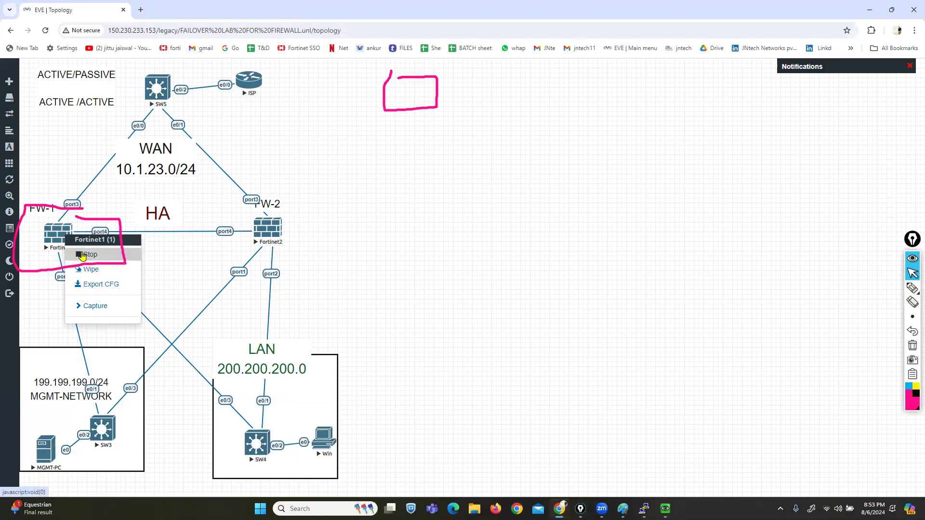
left_click(82, 255)
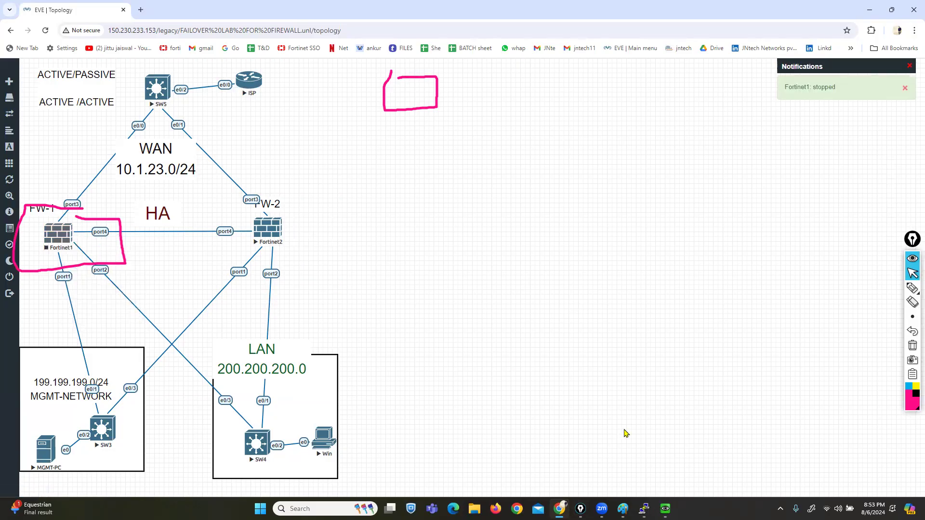
mouse_move(666, 507)
left_click(683, 485)
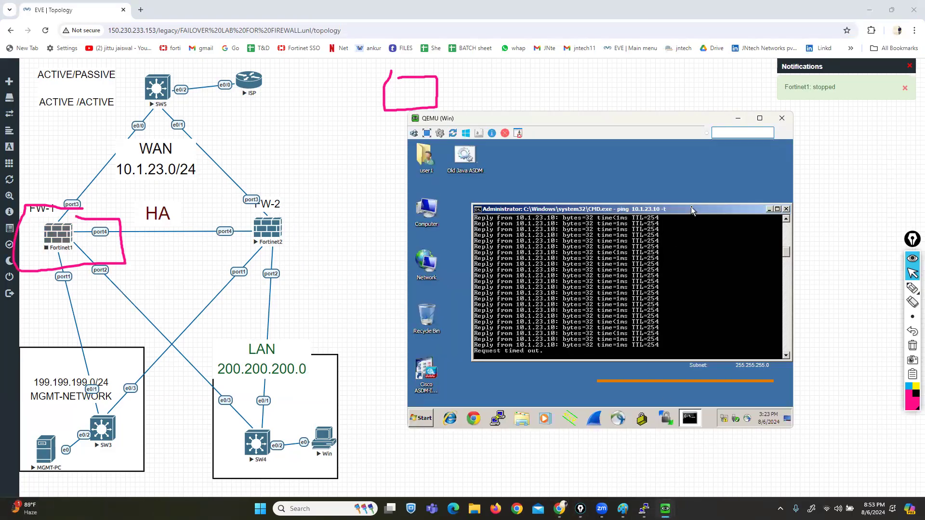
double_click(752, 209)
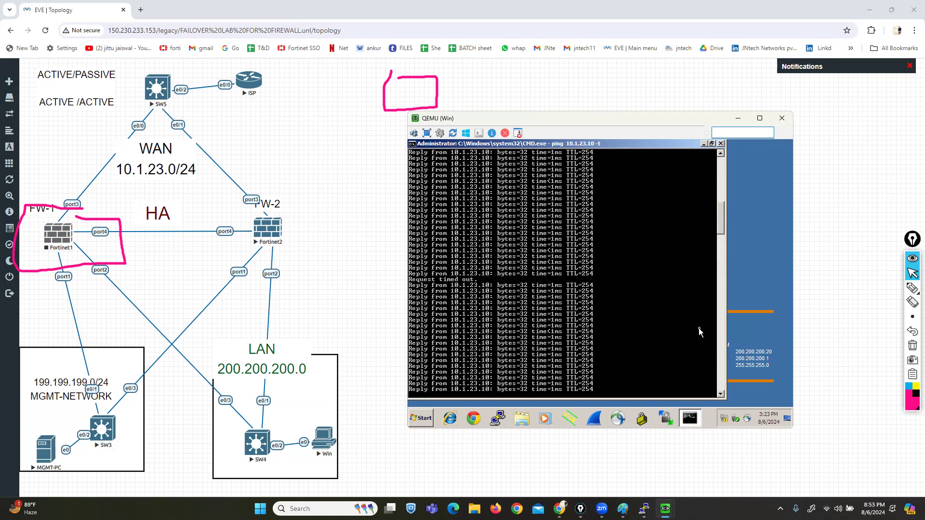
mouse_move(666, 509)
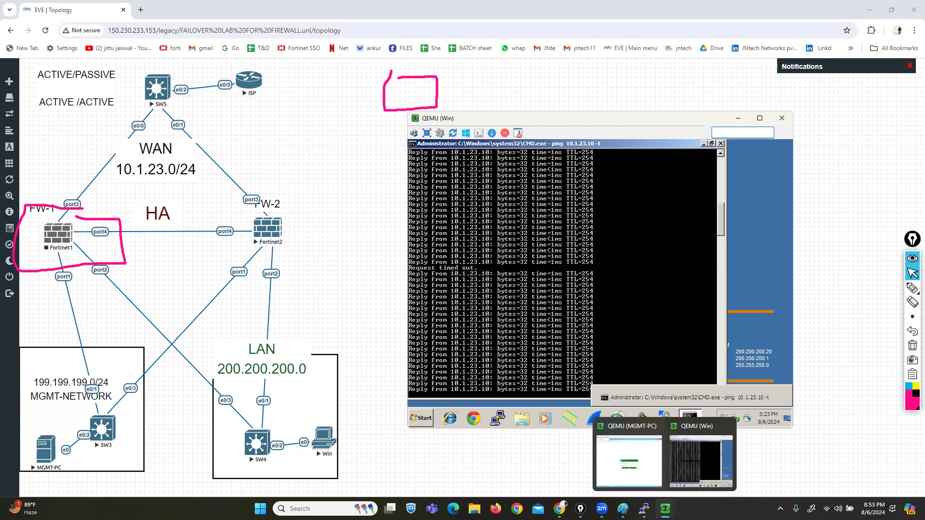
left_click(612, 458)
Step: Log in to 199.199.199.1 as admin with the account password and dismiss the FortiOS 6.4.4 dialog
type("admin")
key("Tab")
type("123")
key("Return")
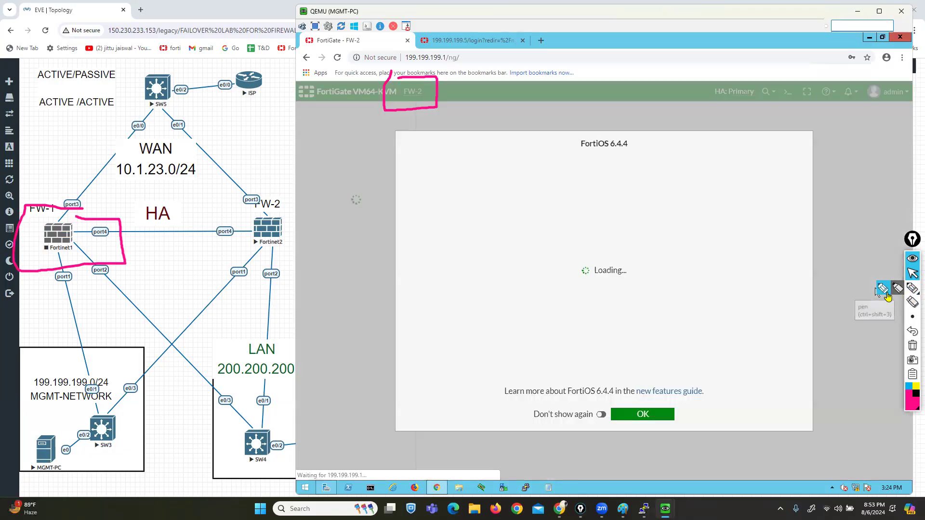
left_click(632, 417)
Step: Mark the FW-2 hostname and HA: Primary status, then clear the annotations
left_click(883, 288)
left_click_drag(436, 100, 499, 62)
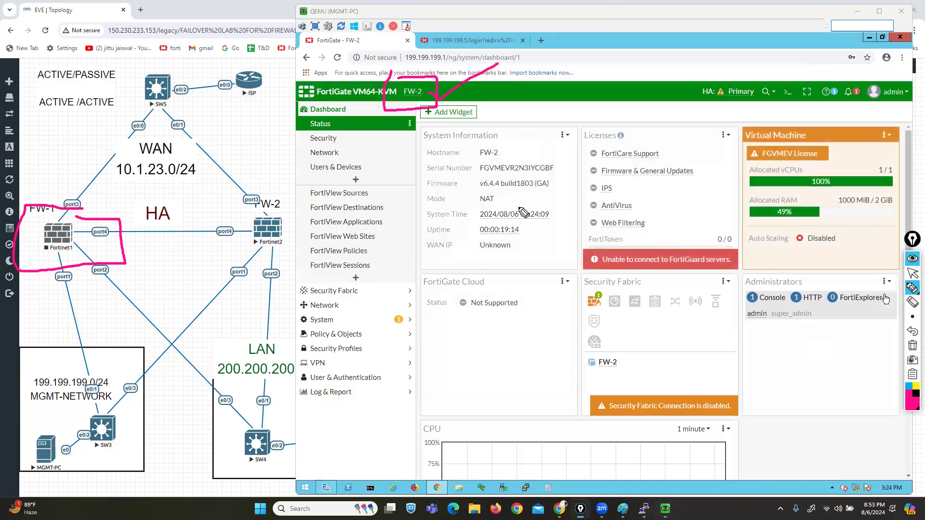
left_click_drag(692, 103, 755, 101)
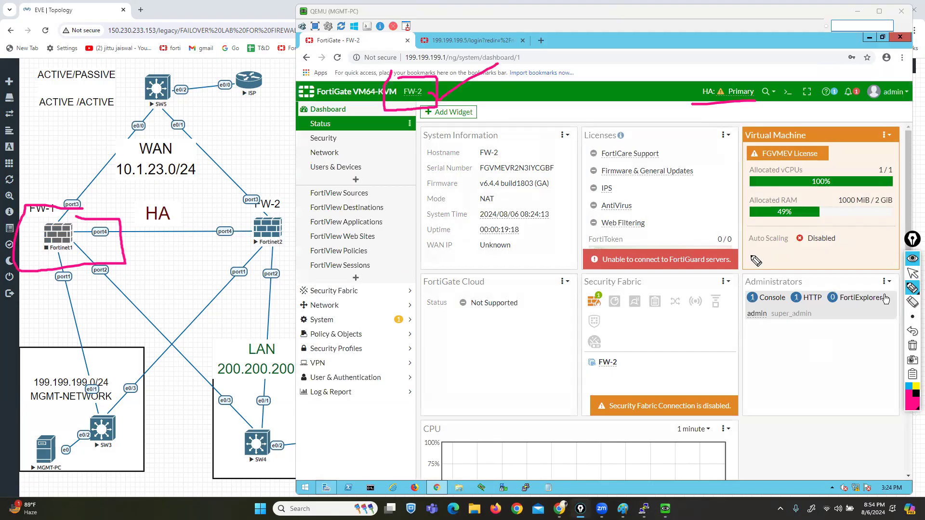
left_click(913, 346)
left_click(913, 273)
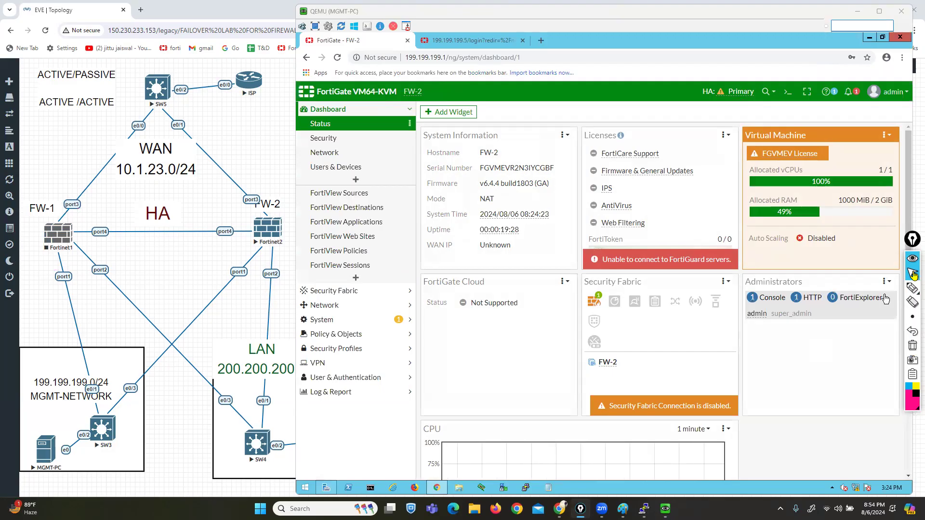
right_click(70, 233)
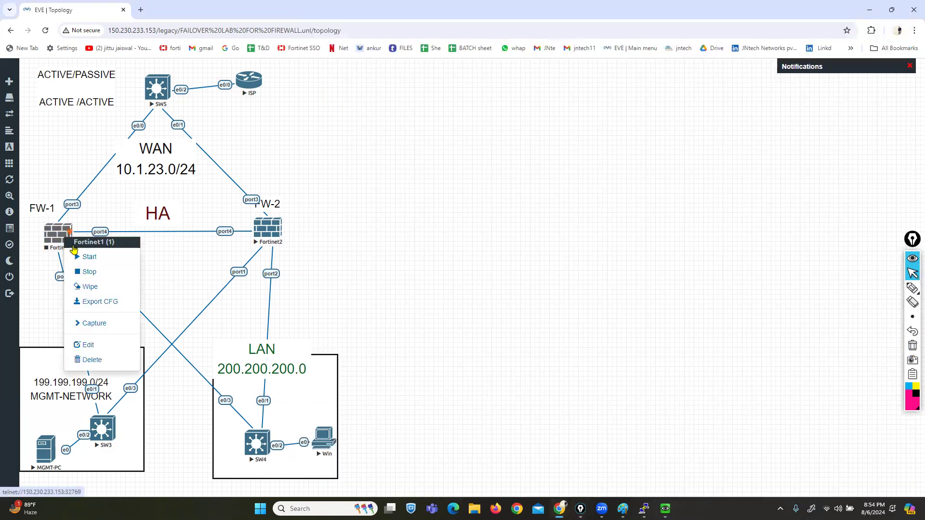
Step: Start the Fortinet1 node again and return to the LAN PC's continuous ping
left_click(84, 258)
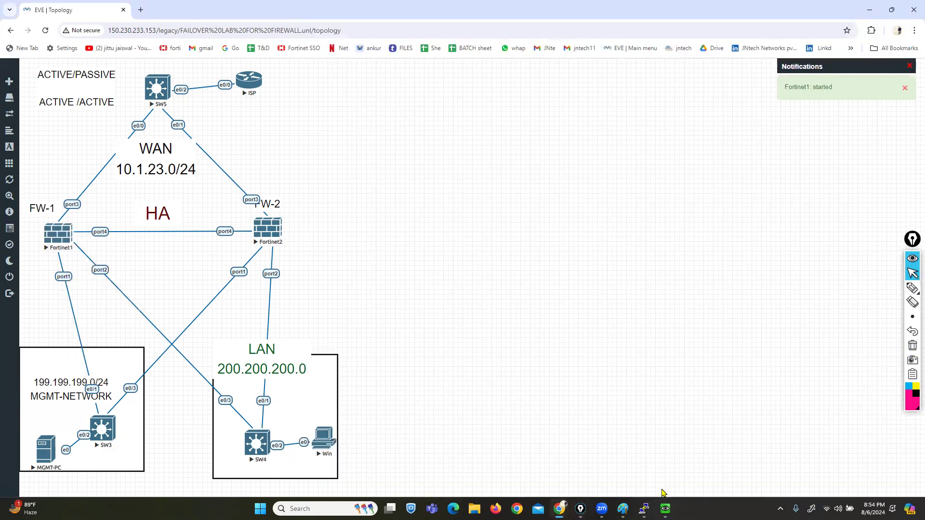
mouse_move(666, 508)
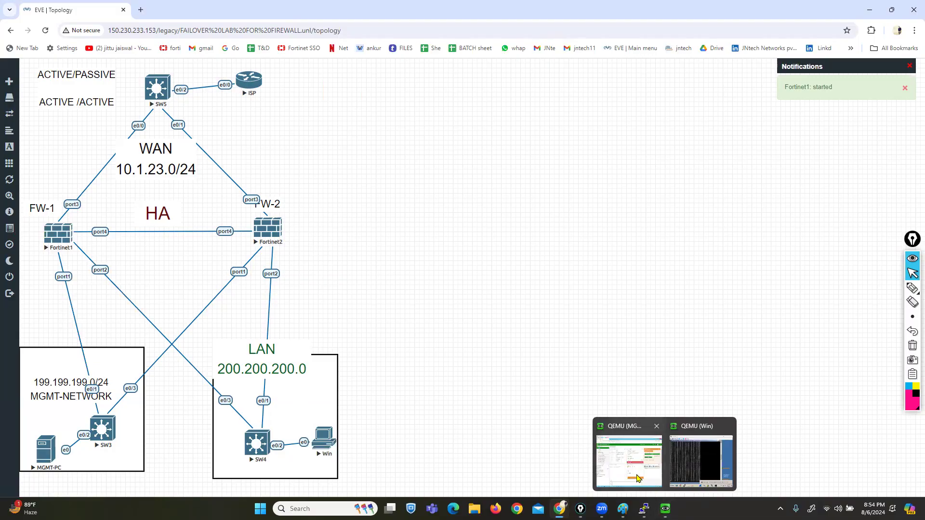
left_click(701, 460)
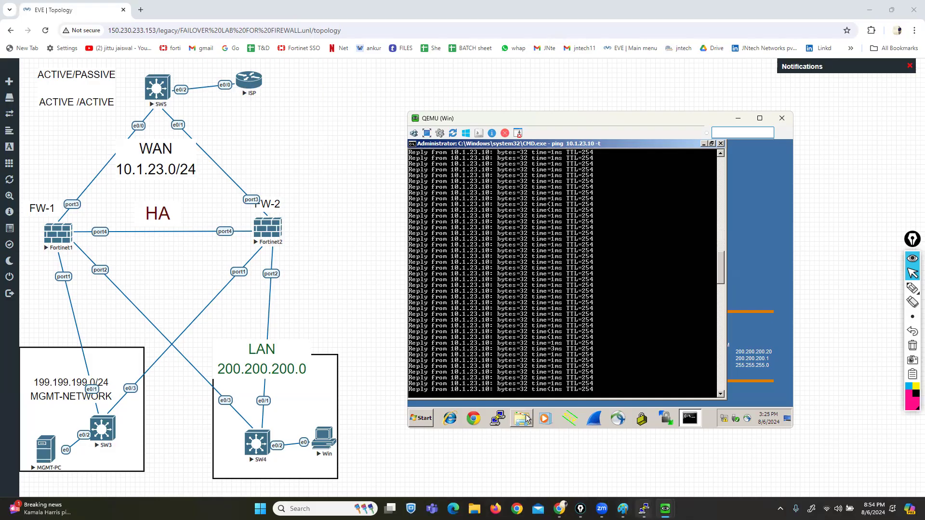
Step: On MGMT-PC, log back in to the FortiGate GUI at 199.199.199.1 as admin with the account password
mouse_move(665, 509)
left_click(630, 458)
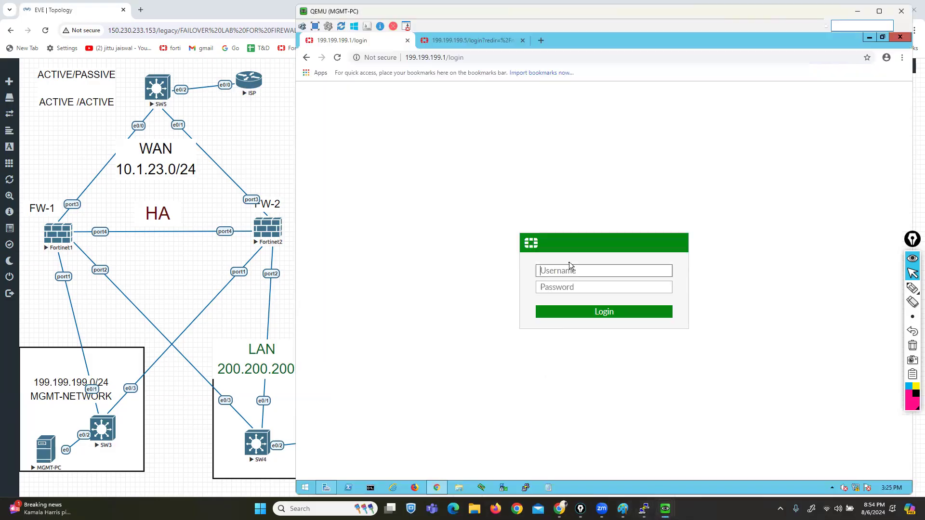
type("admin")
key("Tab")
type("adm")
key("Return")
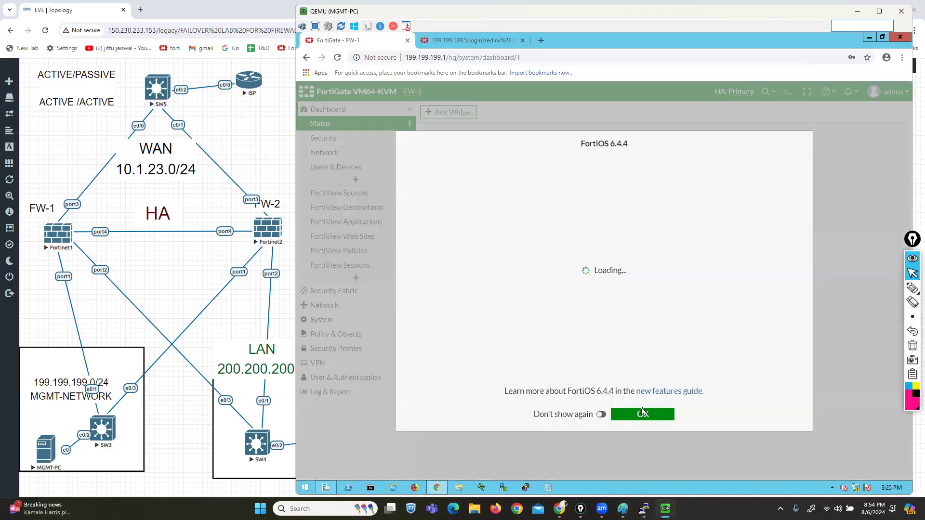
Step: Dismiss the FortiOS 6.4.4 welcome dialog, mark FW-1 as the HA primary, and show the desktop
left_click(646, 415)
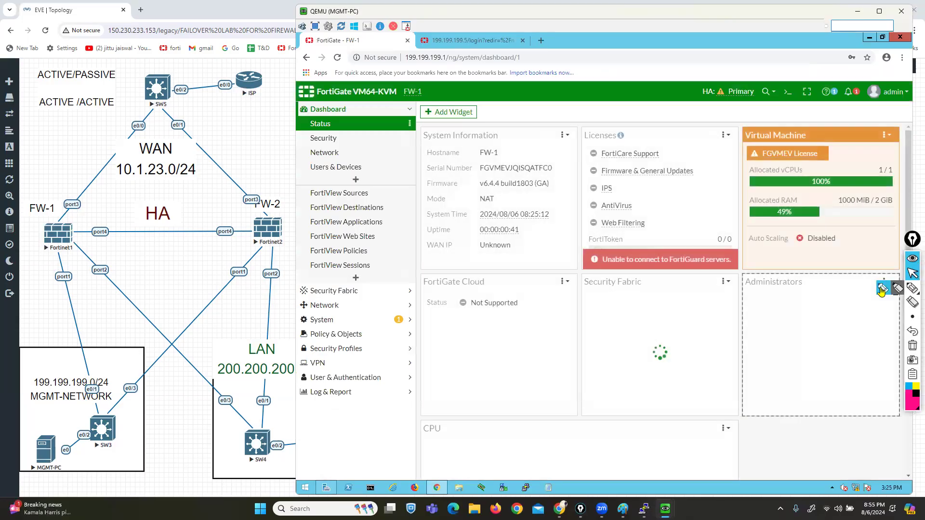
mouse_move(428, 107)
left_mouse_down()
mouse_move(430, 81)
mouse_move(392, 88)
mouse_move(391, 111)
left_mouse_up()
left_click(913, 274)
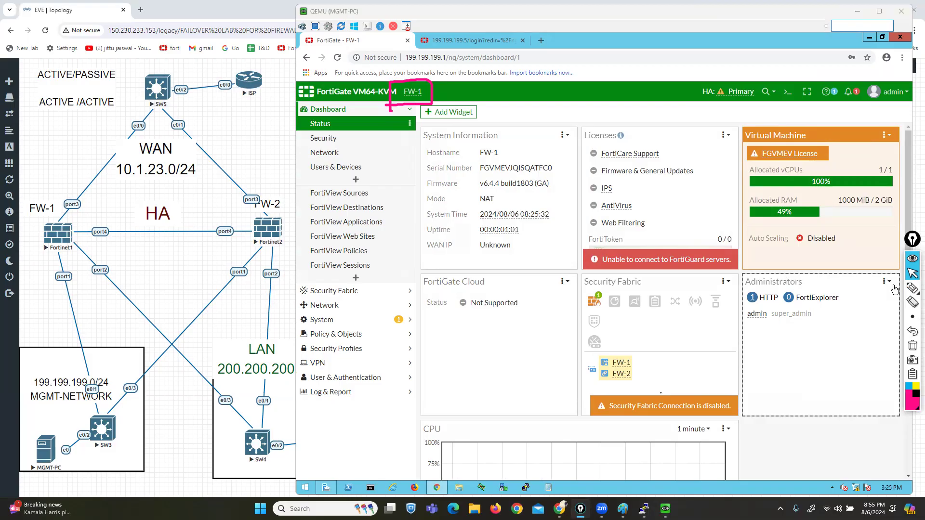
key("super+d")
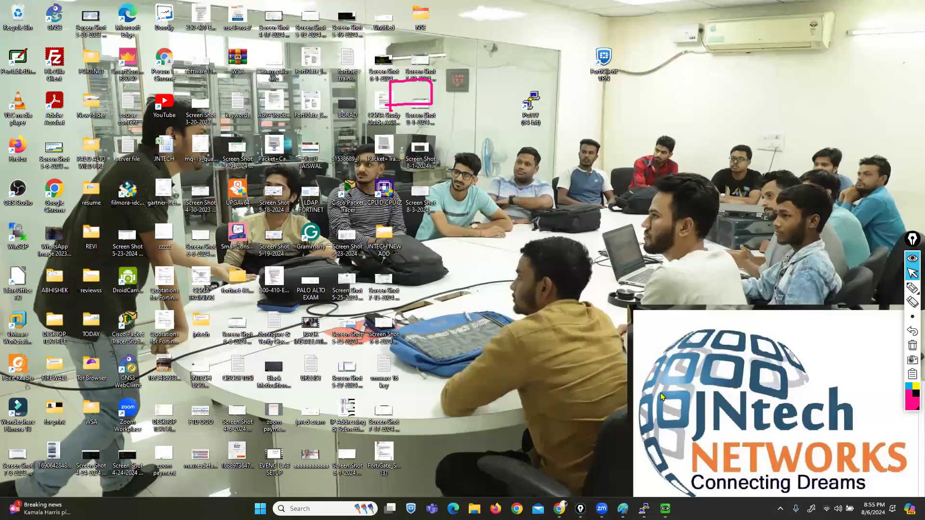